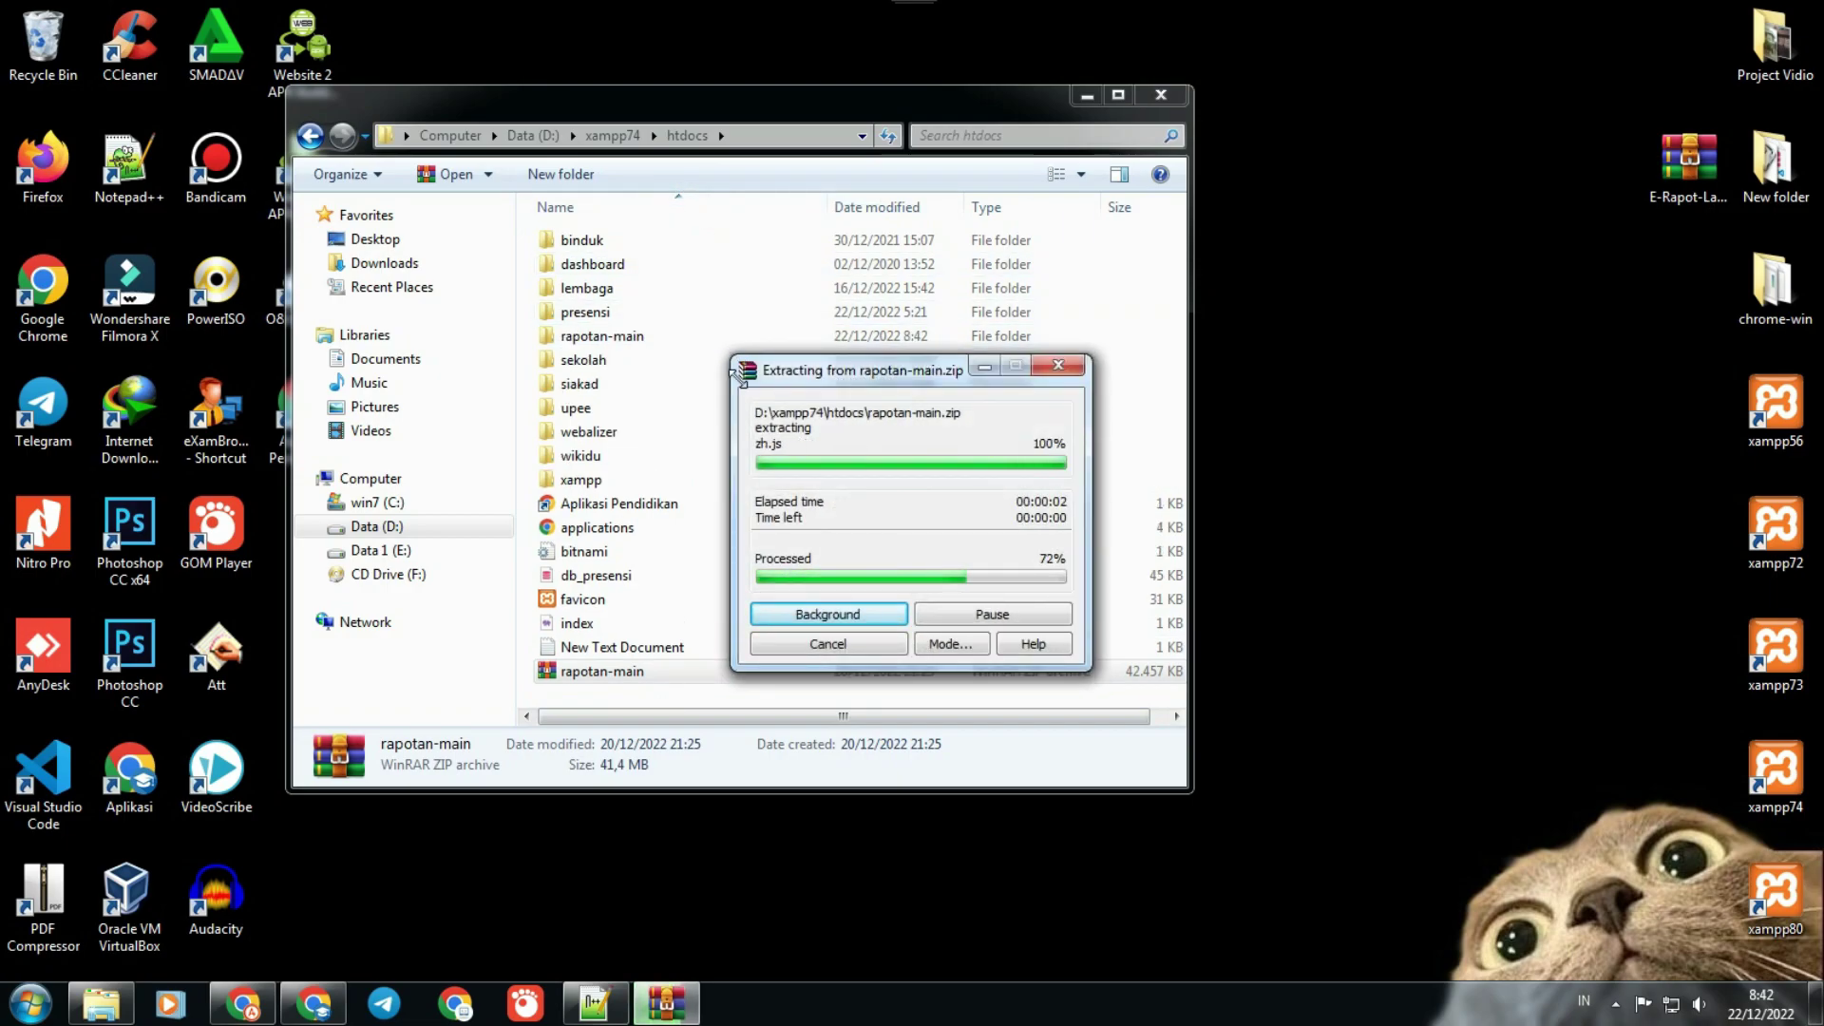
# Step: Rename the extracted htdocs folder from rapotan-main to rapotan, then launch Visual Studio Code
pyautogui.rightClick(646, 342)
pyautogui.click(608, 336)
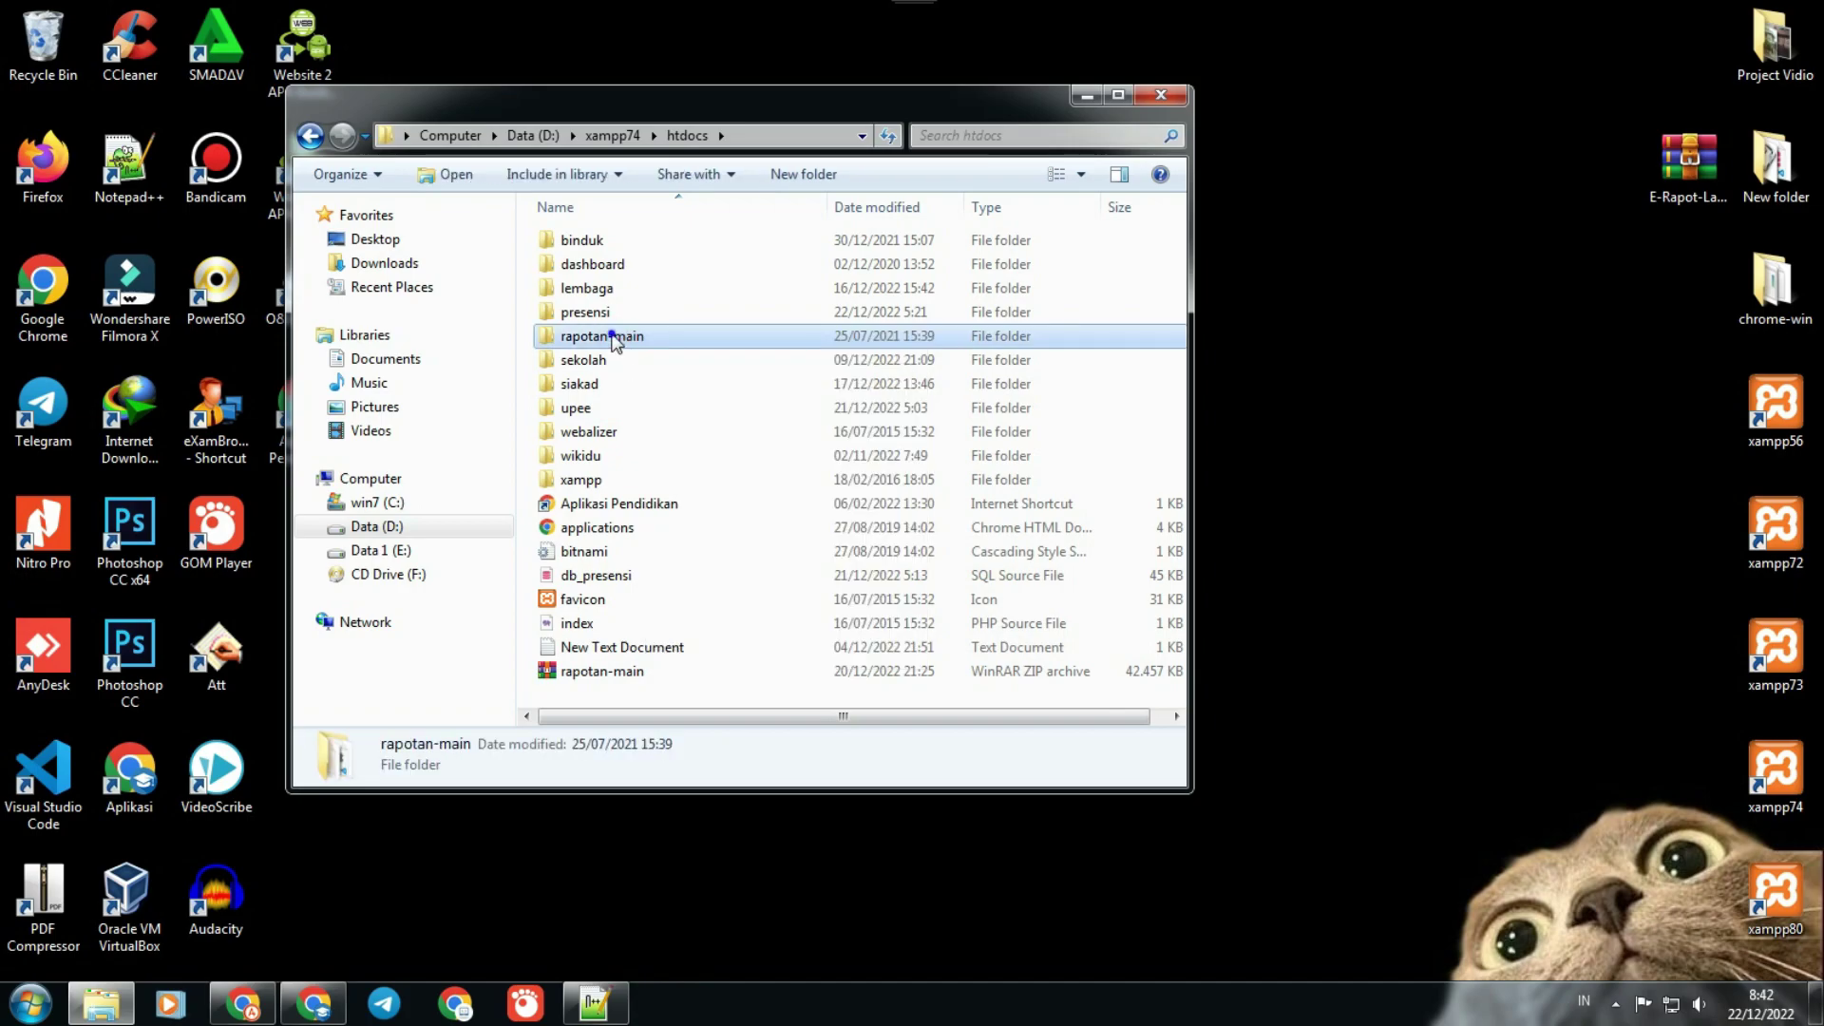
pyautogui.rightClick(613, 338)
pyautogui.click(676, 875)
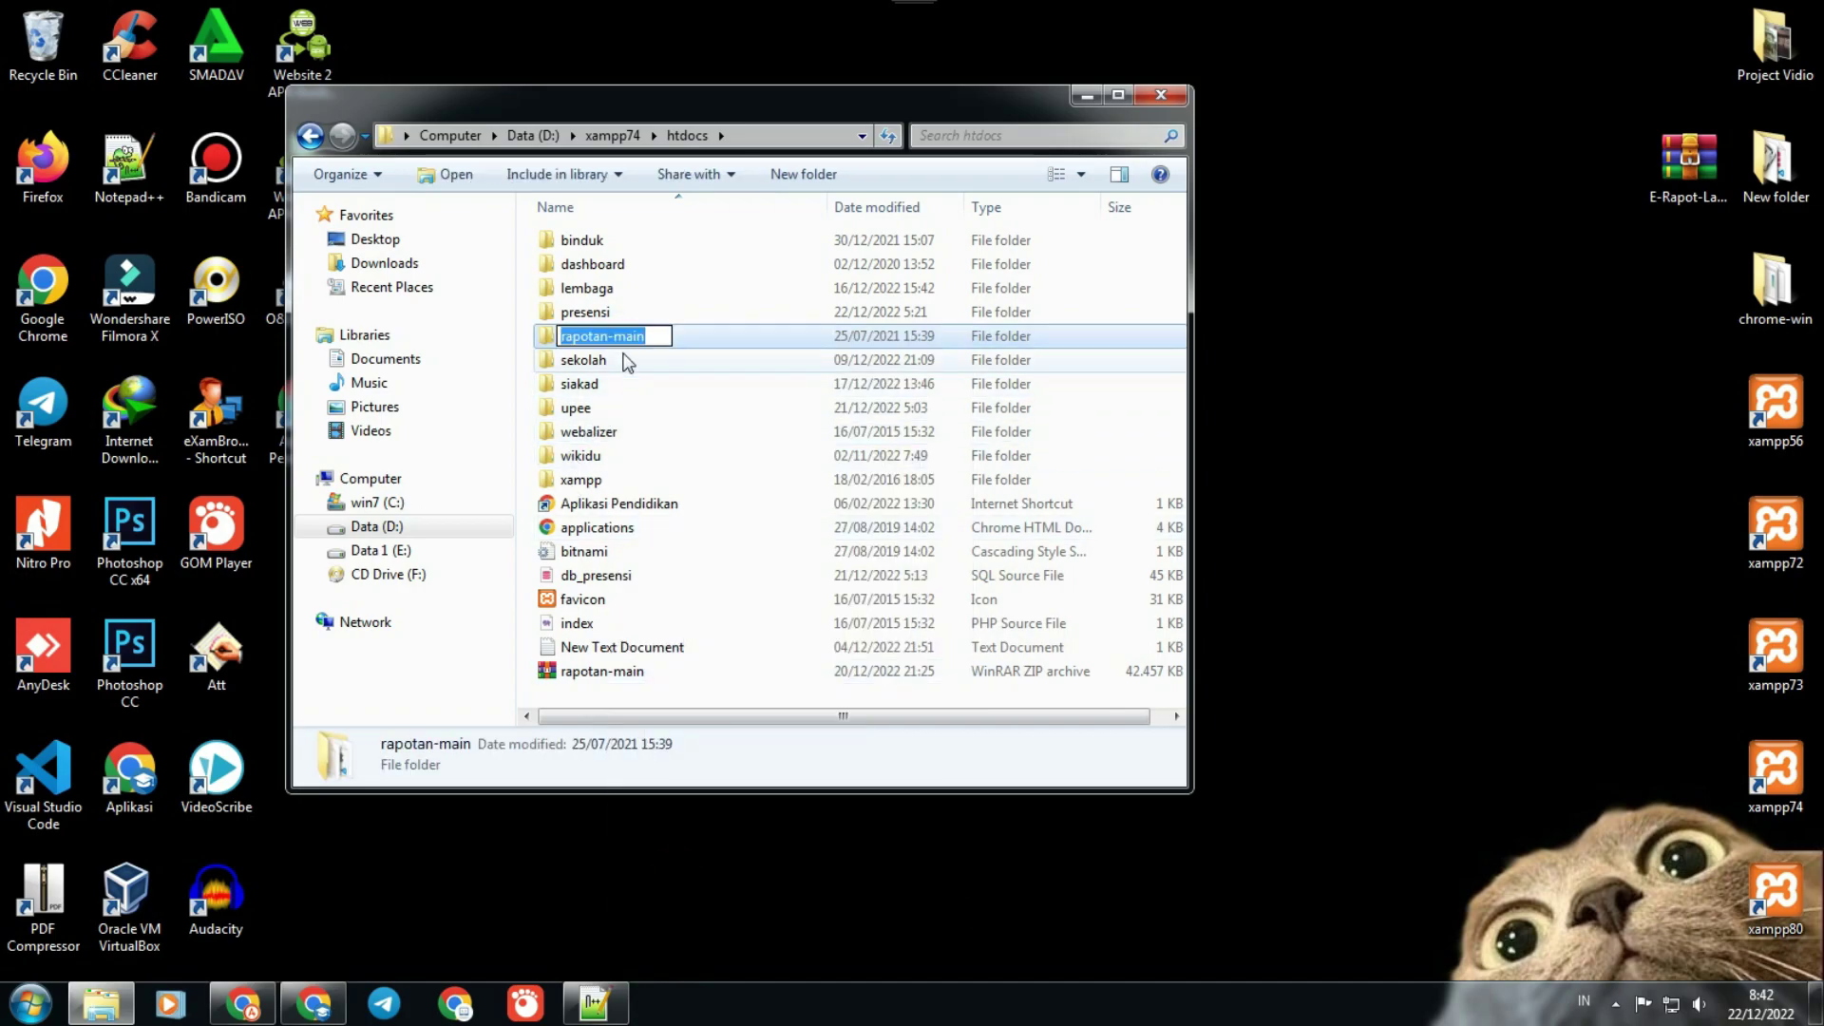
pyautogui.moveTo(613, 337); pyautogui.dragTo(643, 320)
pyautogui.press('BackSpace')
pyautogui.press('BackSpace')
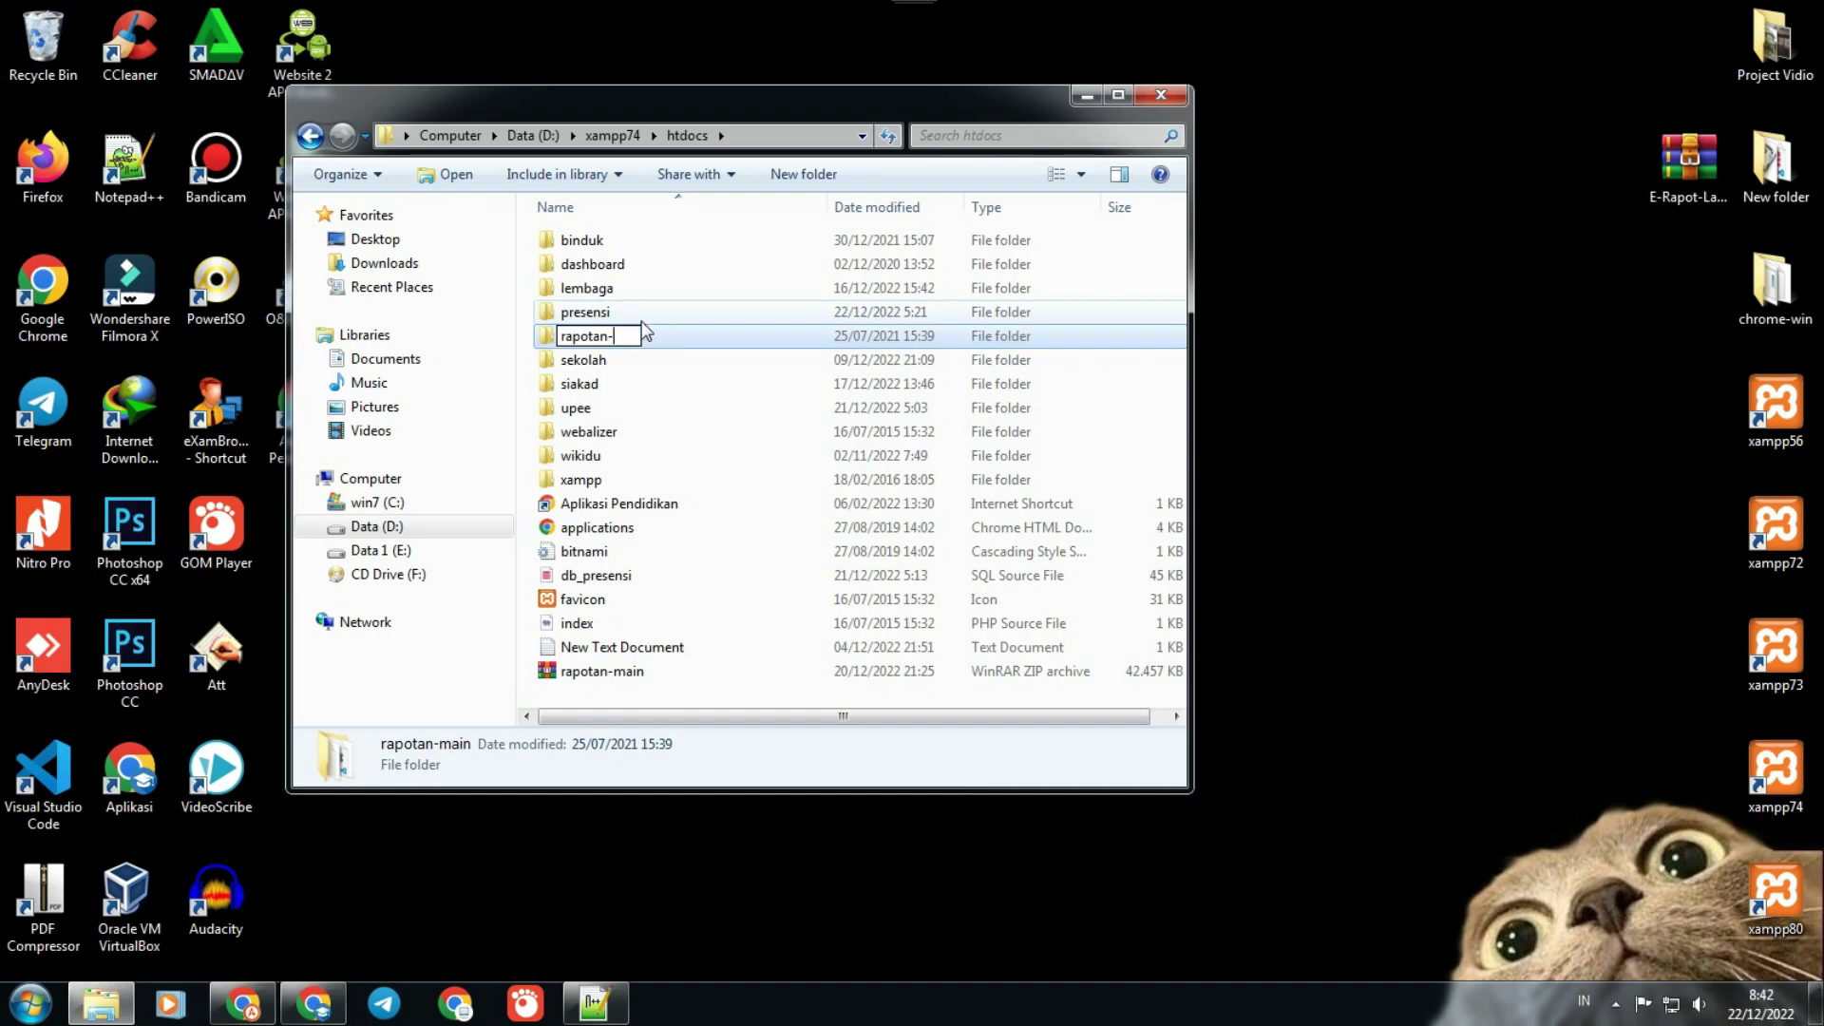
pyautogui.click(700, 863)
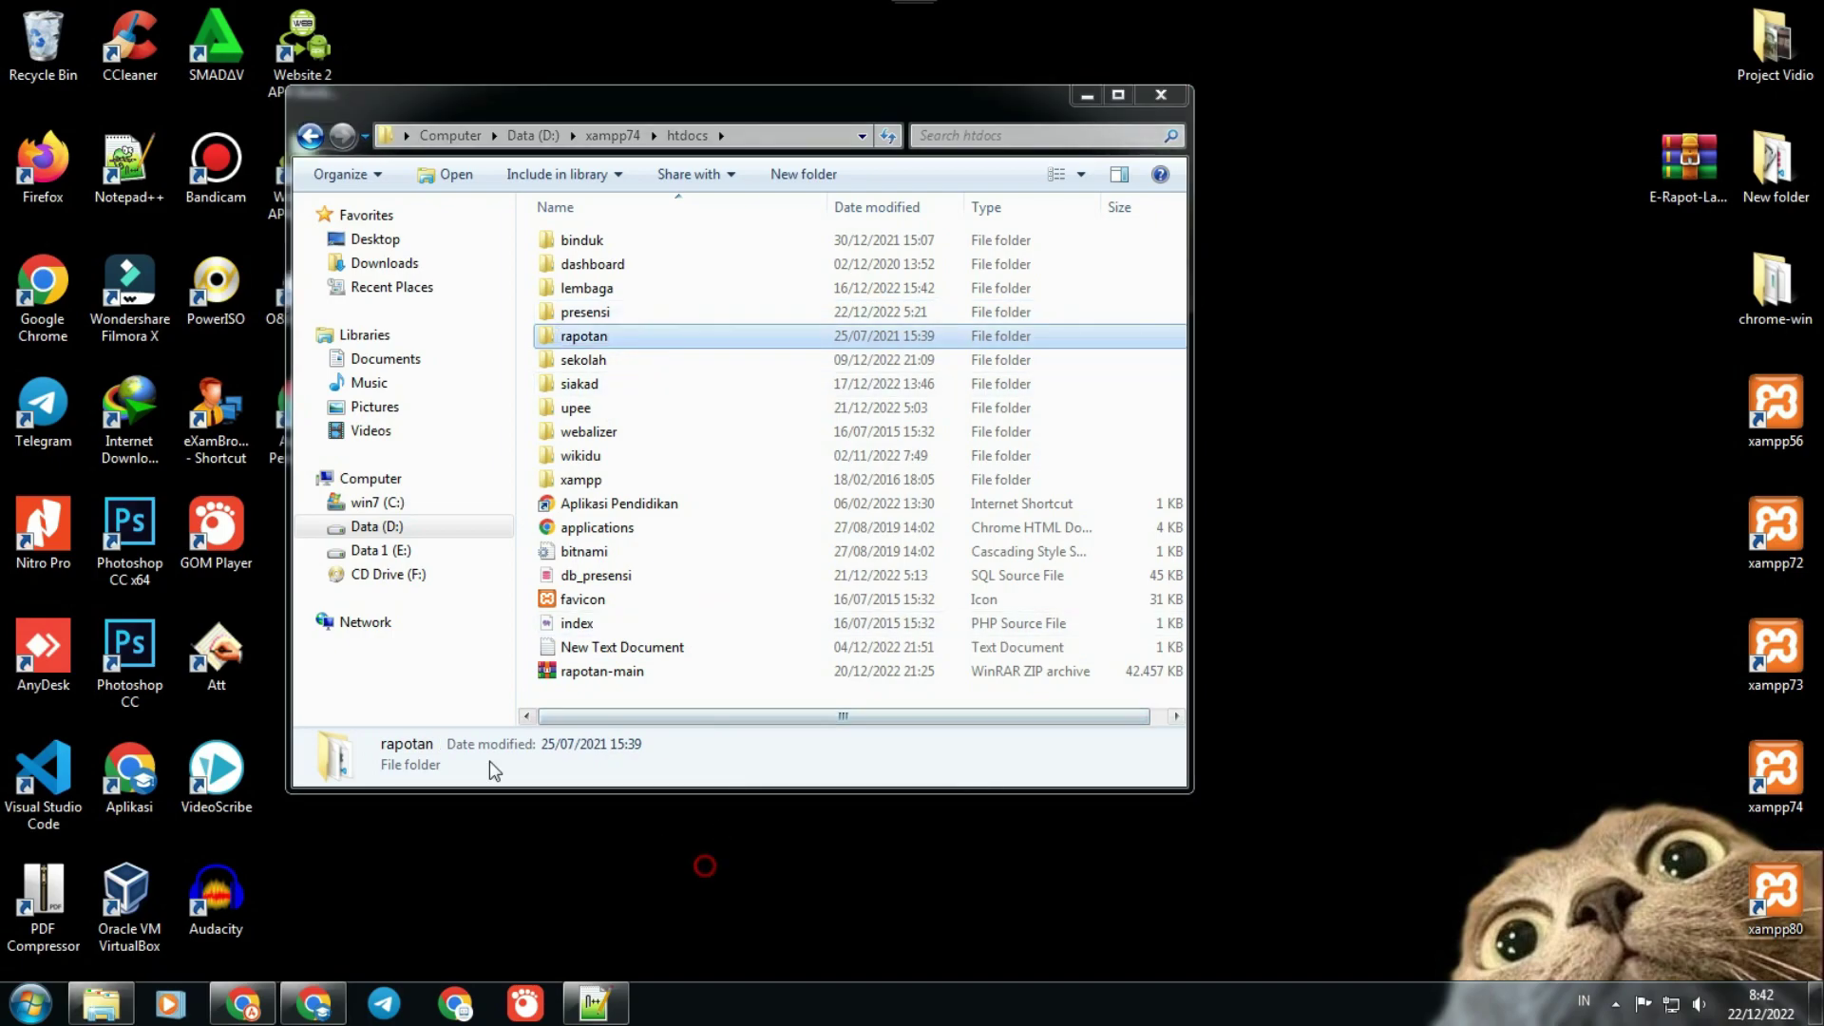
pyautogui.doubleClick(45, 756)
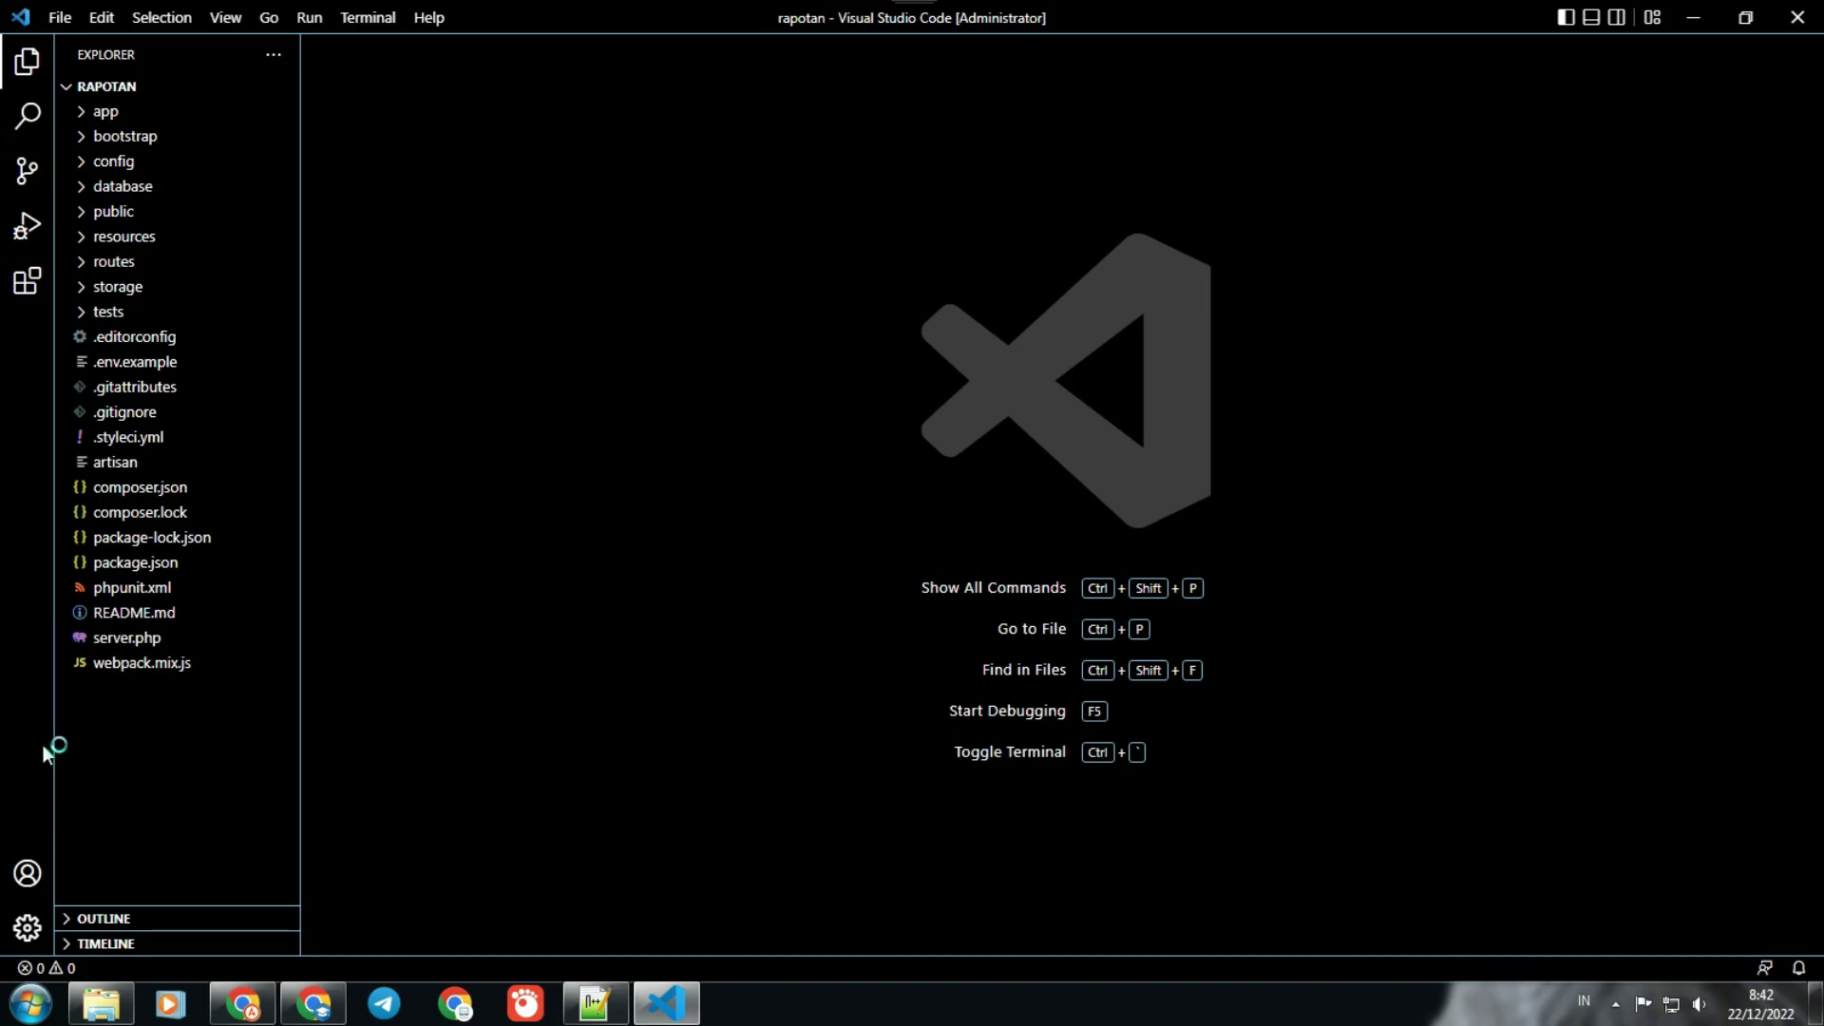
# Step: Open D:\xampp74\htdocs\rapotan as the Visual Studio Code workspace folder
pyautogui.click(60, 17)
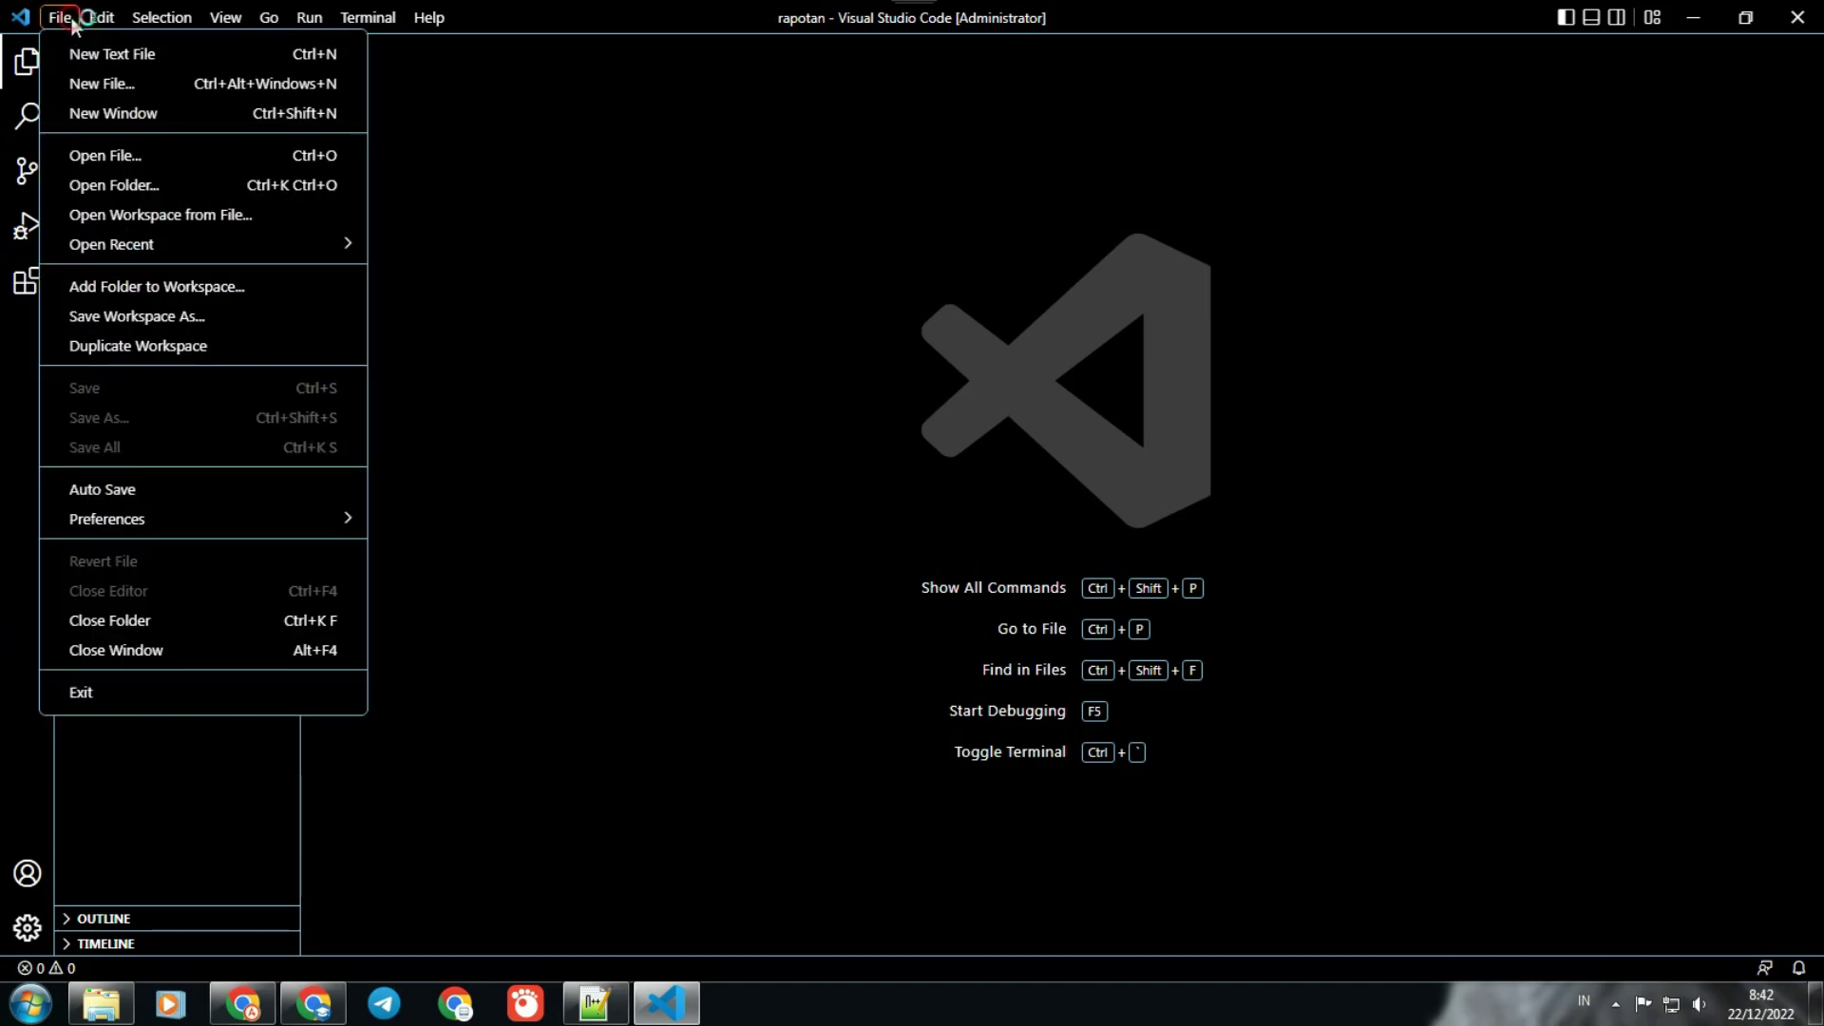
pyautogui.click(165, 192)
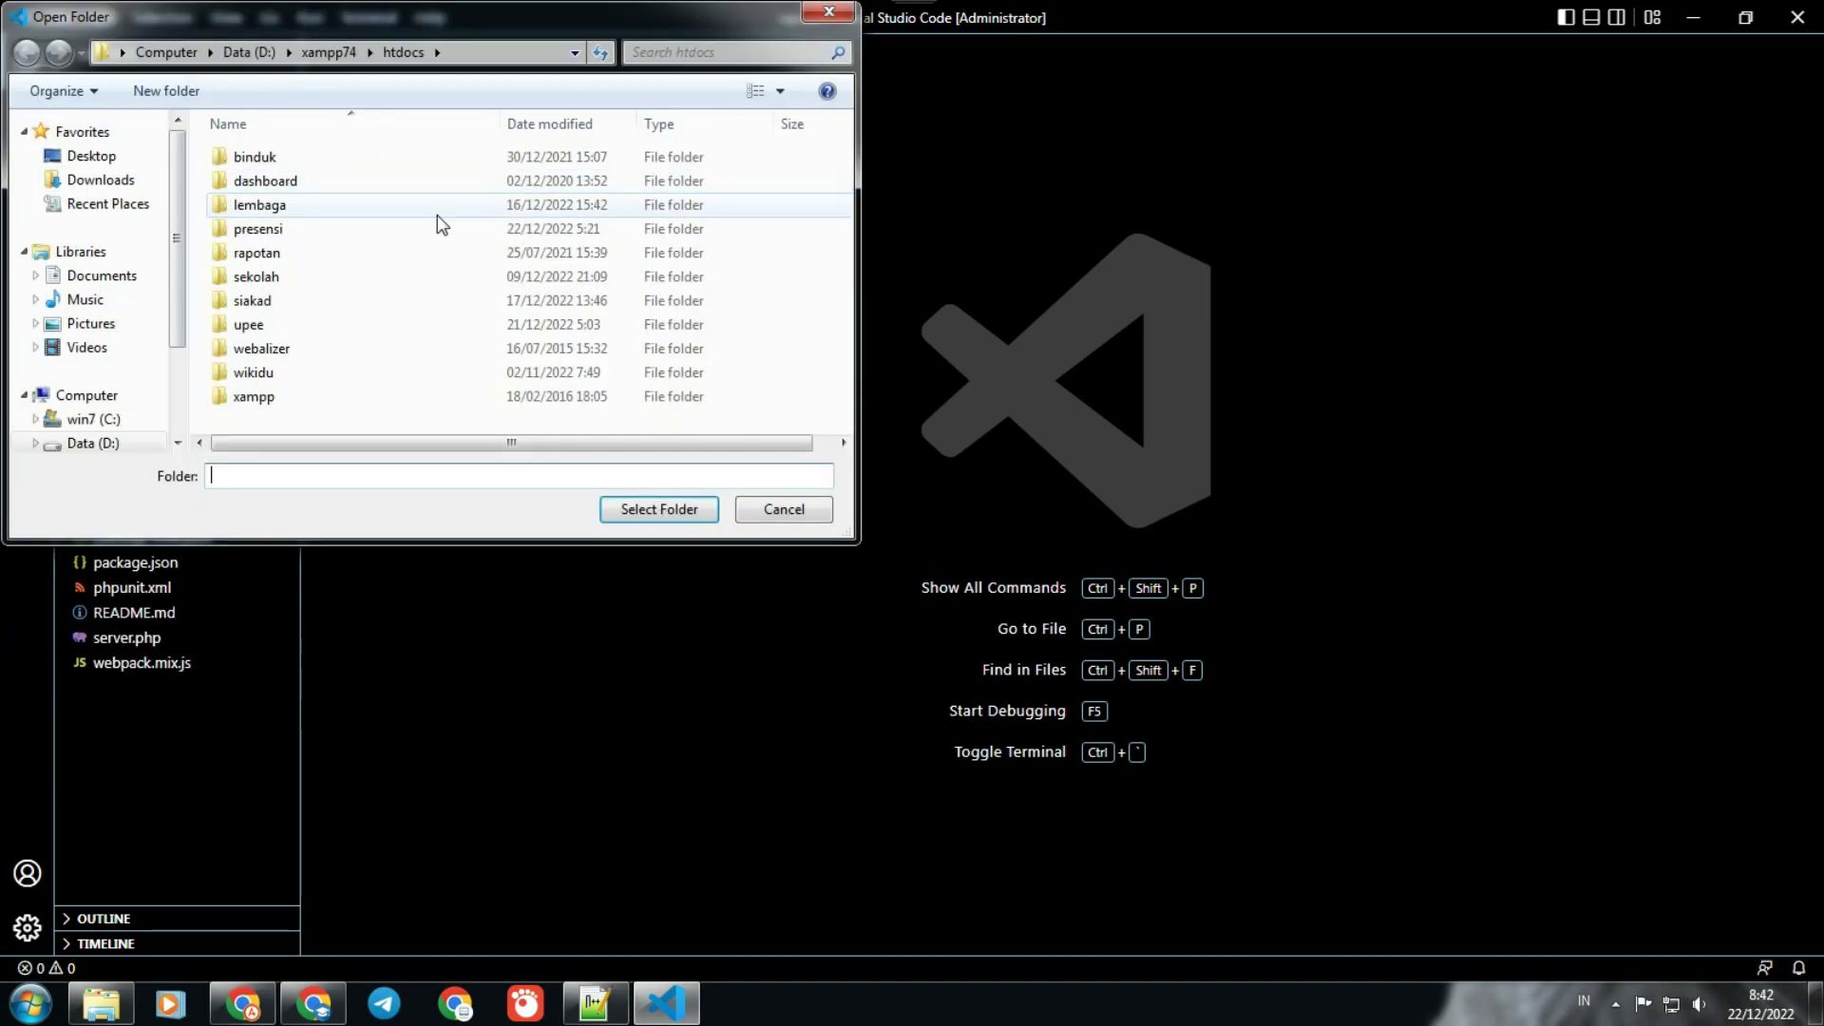
pyautogui.click(272, 256)
pyautogui.click(656, 509)
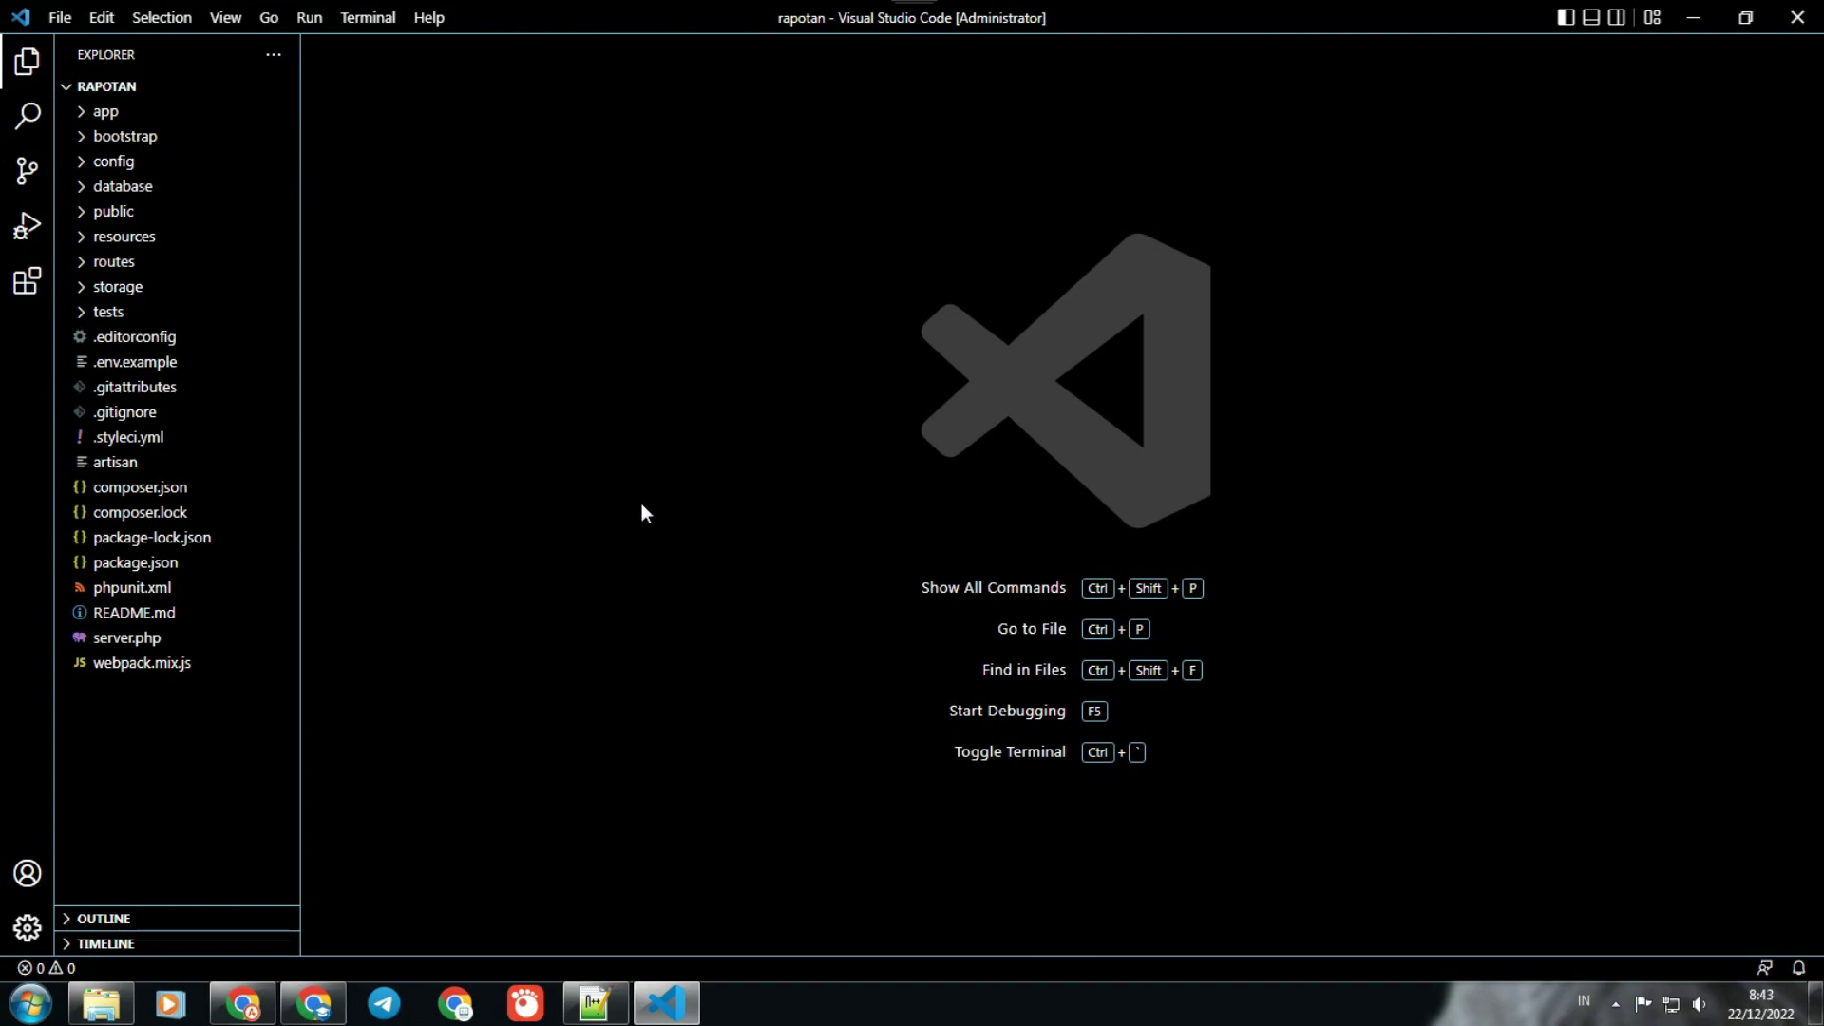
pyautogui.click(371, 17)
# Step: Run composer install in a new terminal to install the project's vendor packages
pyautogui.click(380, 57)
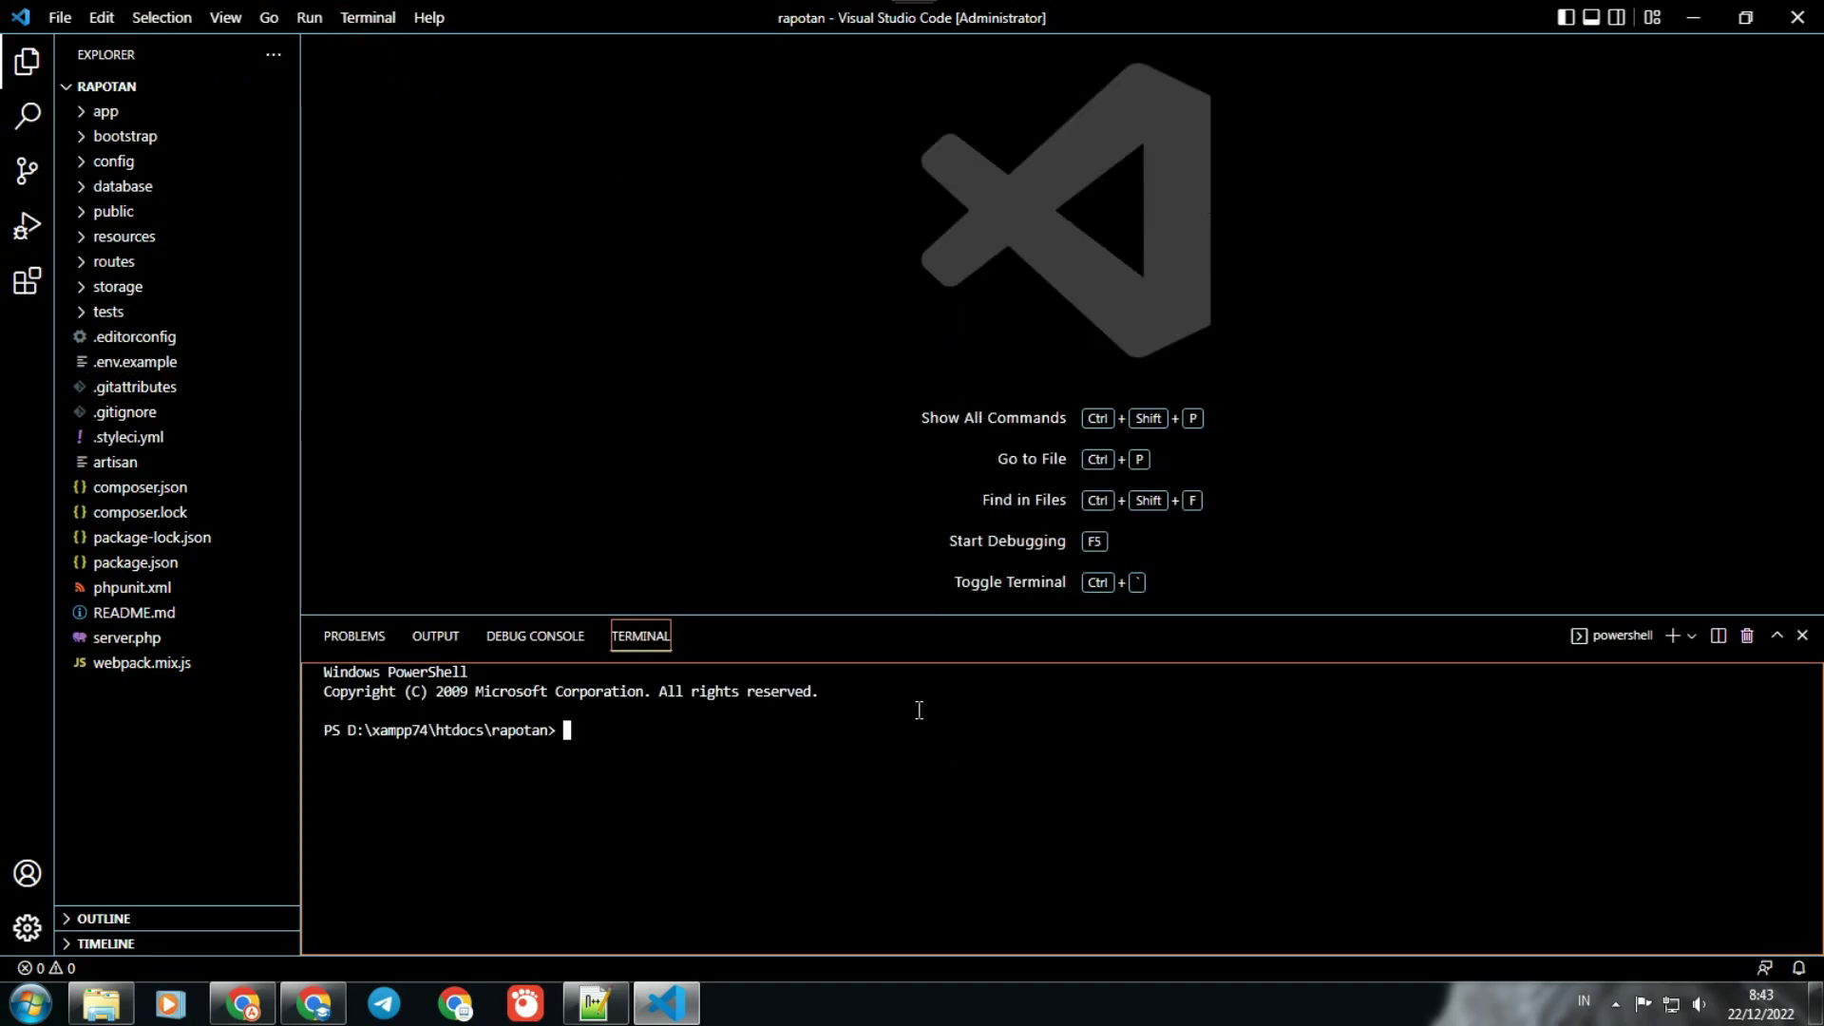
pyautogui.write('composer insta')
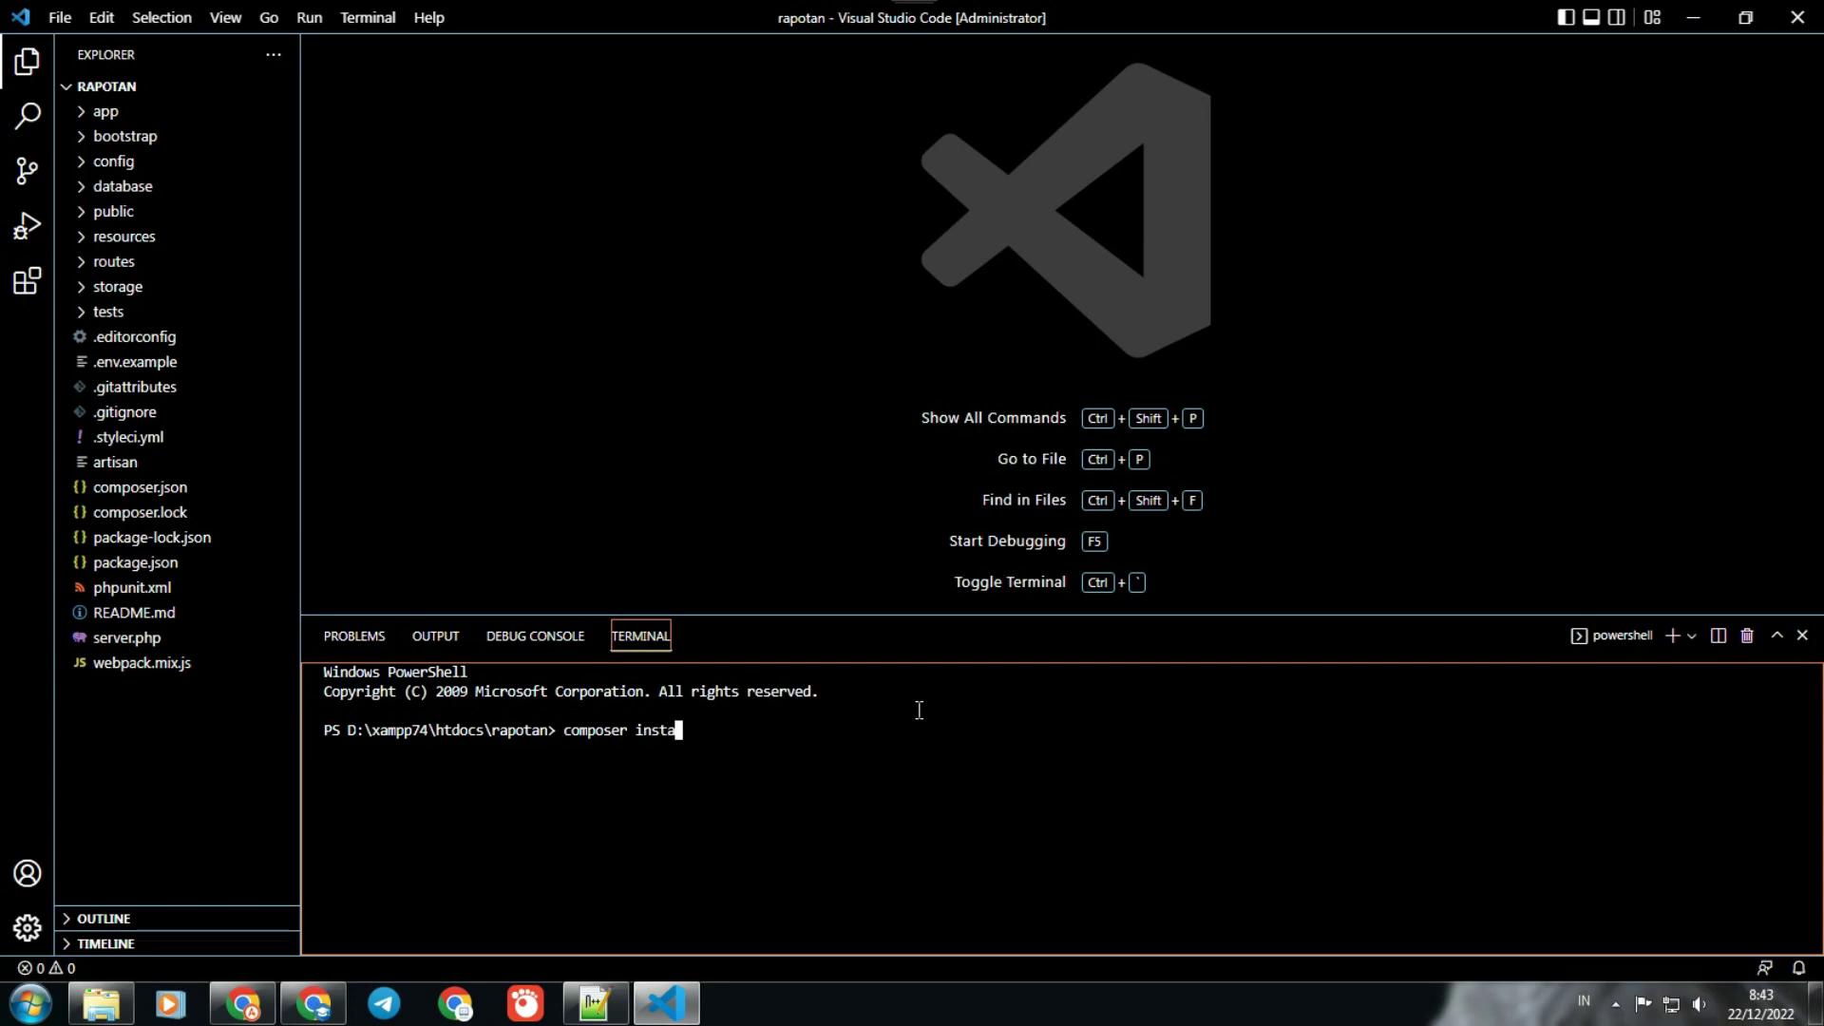
pyautogui.write('ll')
pyautogui.press('Return')
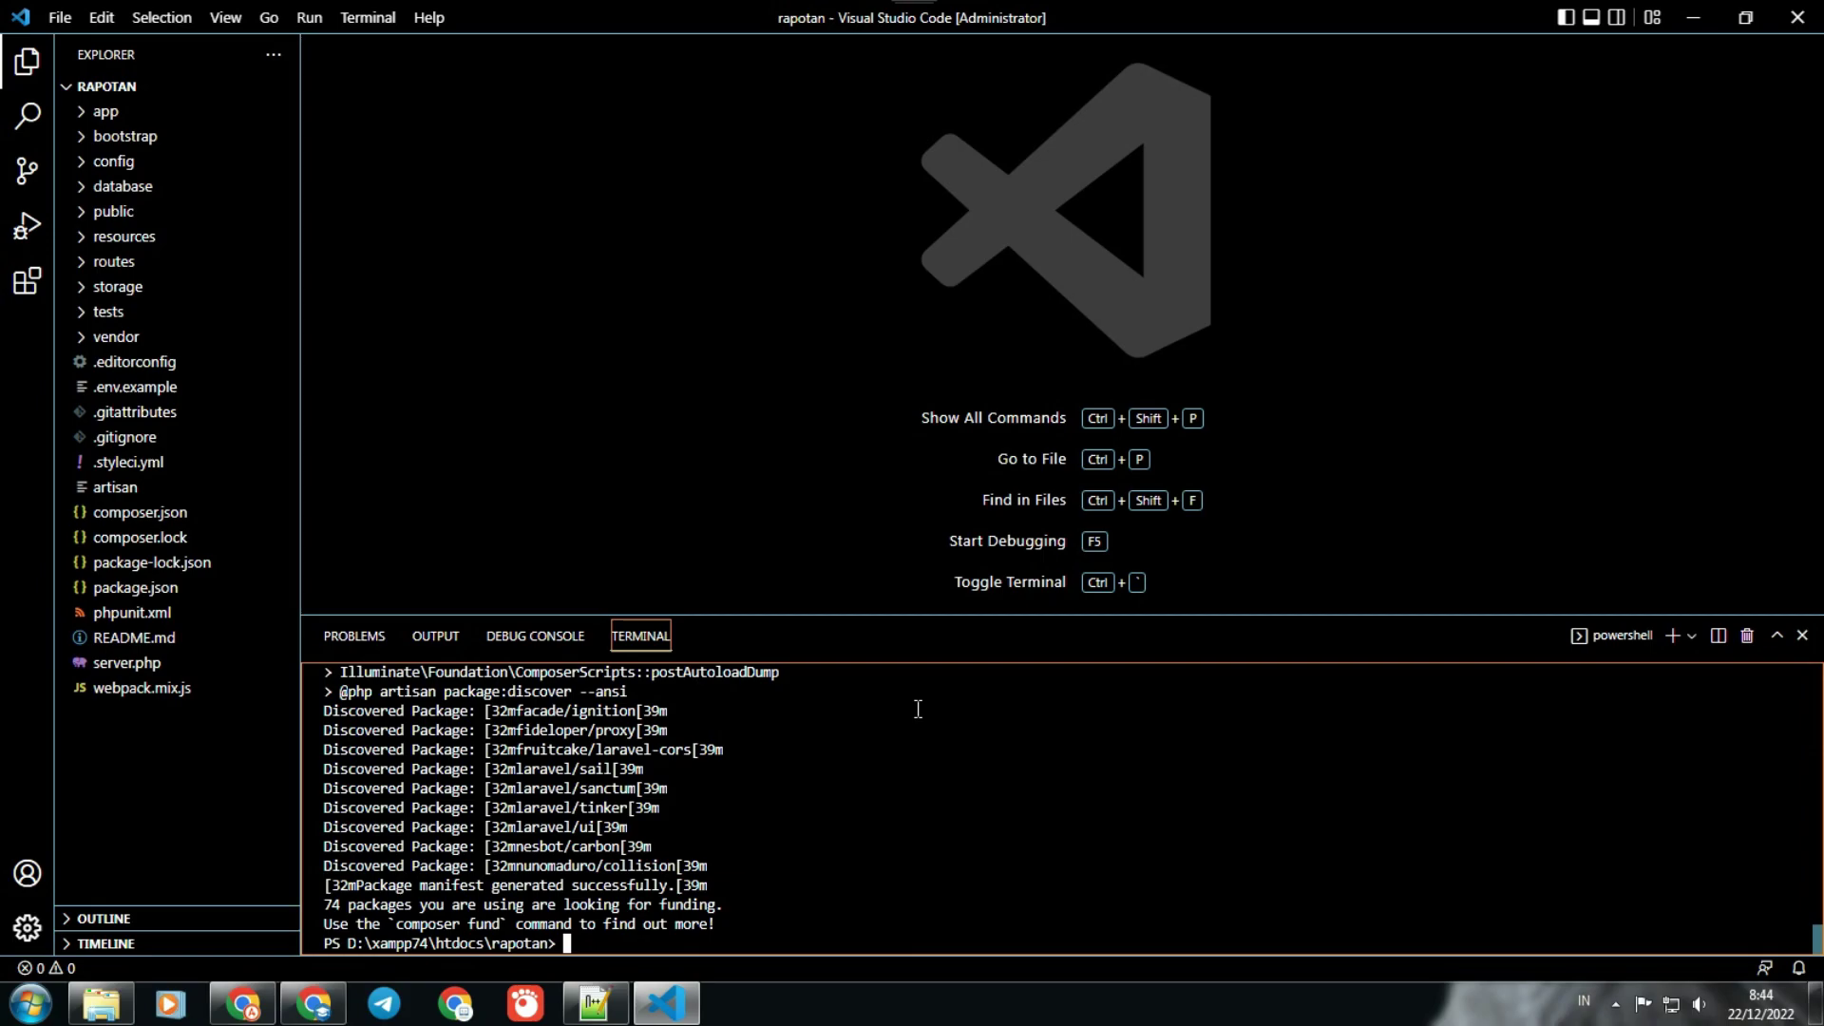
# Step: Run composer update, then create .env by copying .env.example with cp
pyautogui.write('composer update')
pyautogui.press('Return')
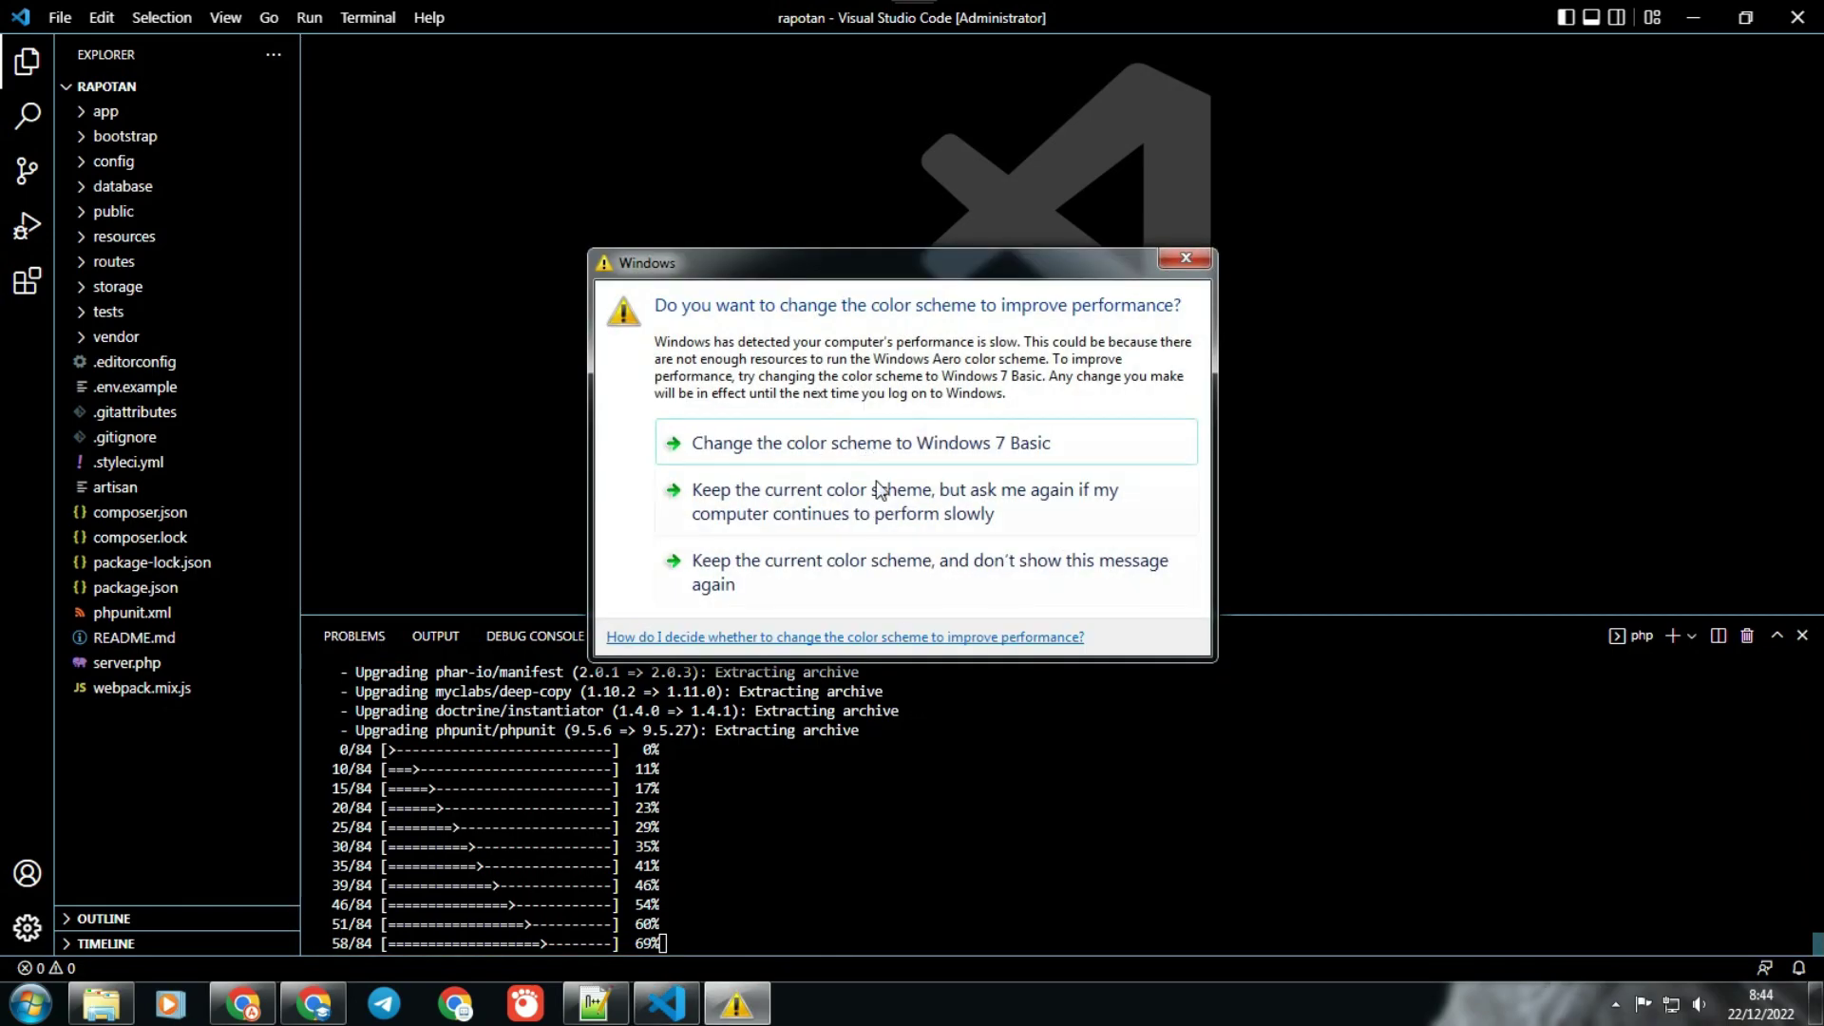
pyautogui.click(887, 521)
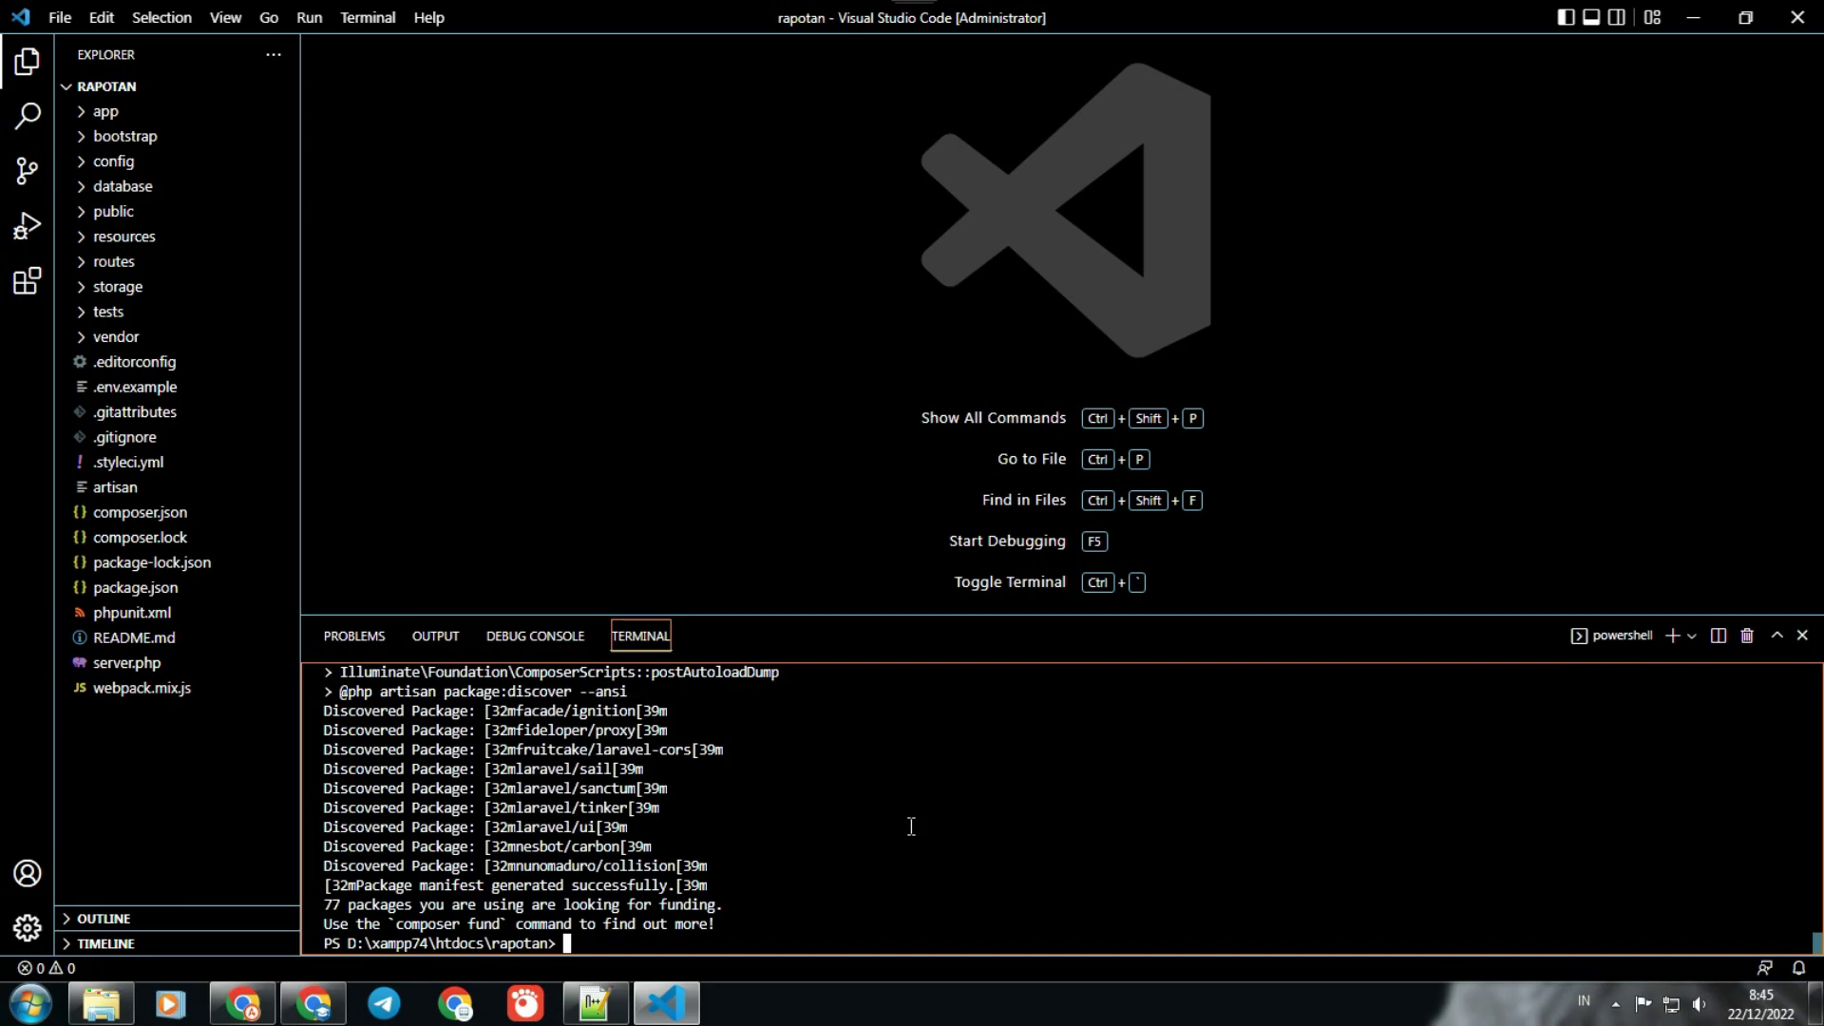
pyautogui.write('cp .env.example .env')
pyautogui.press('Return')
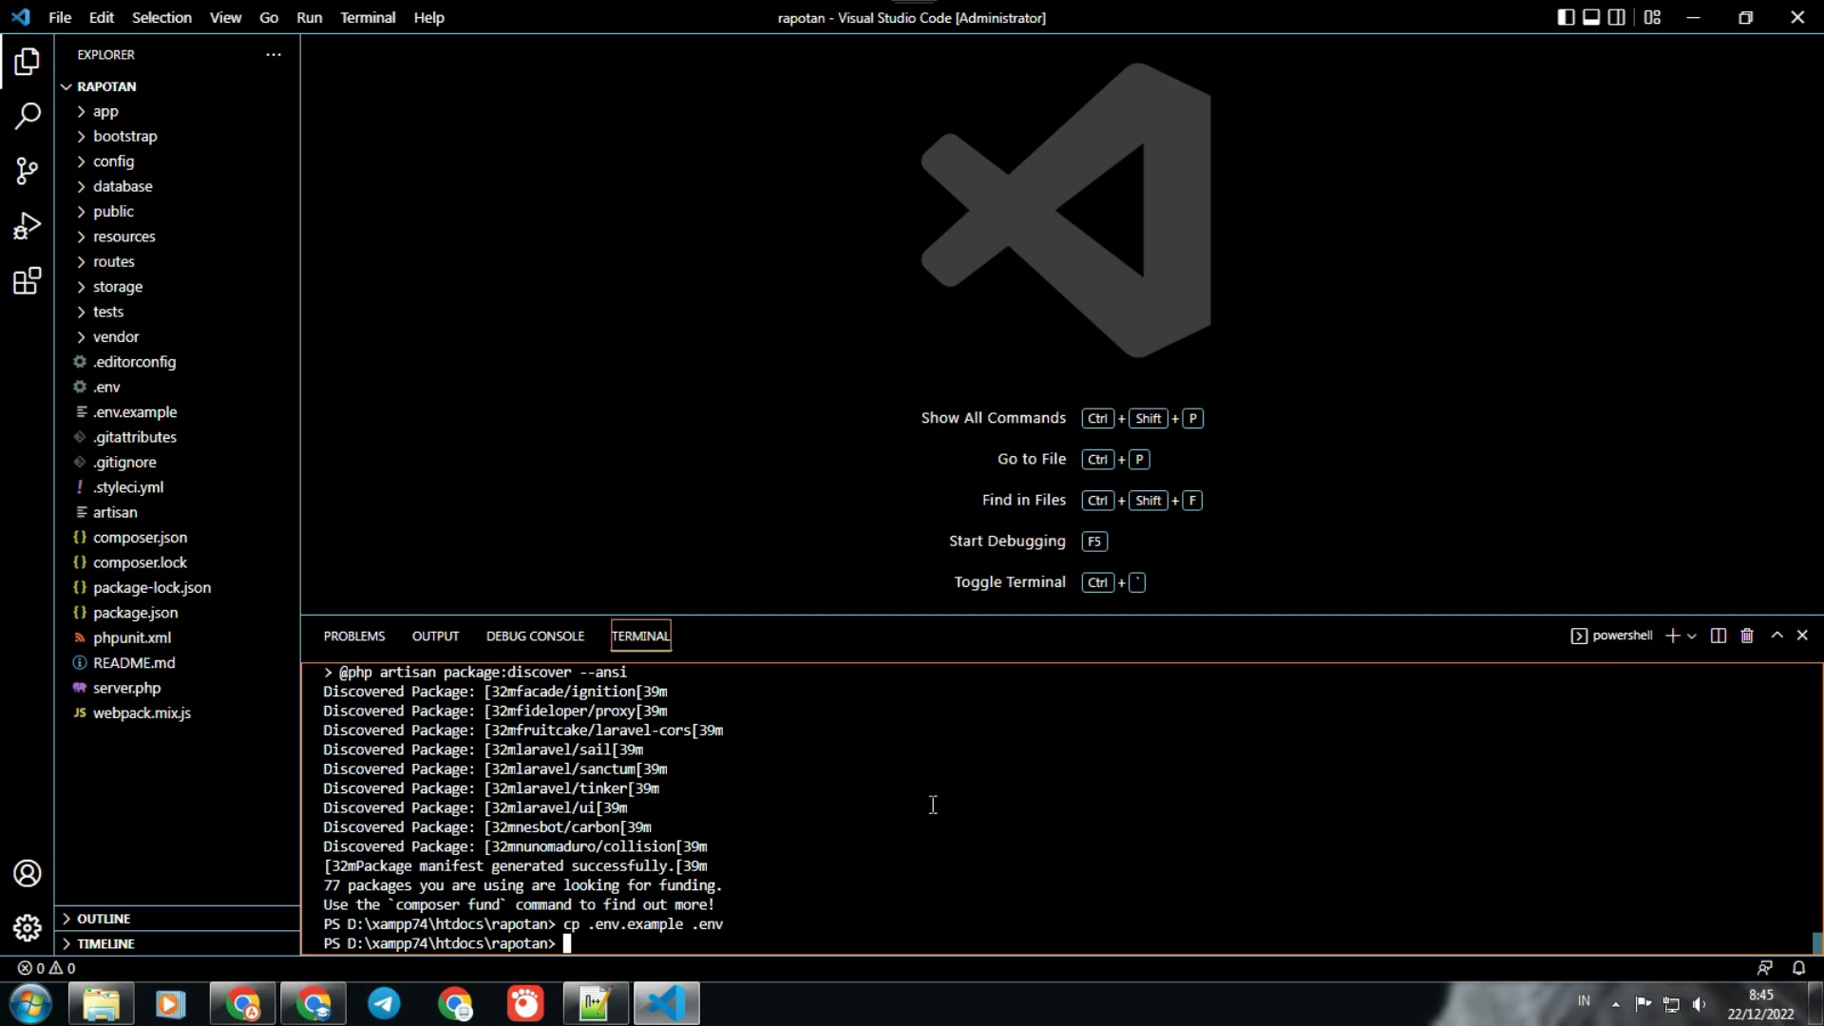
# Step: Change DB_DATABASE in .env from laravel to rapotan, save it, and switch to Chrome
pyautogui.click(95, 387)
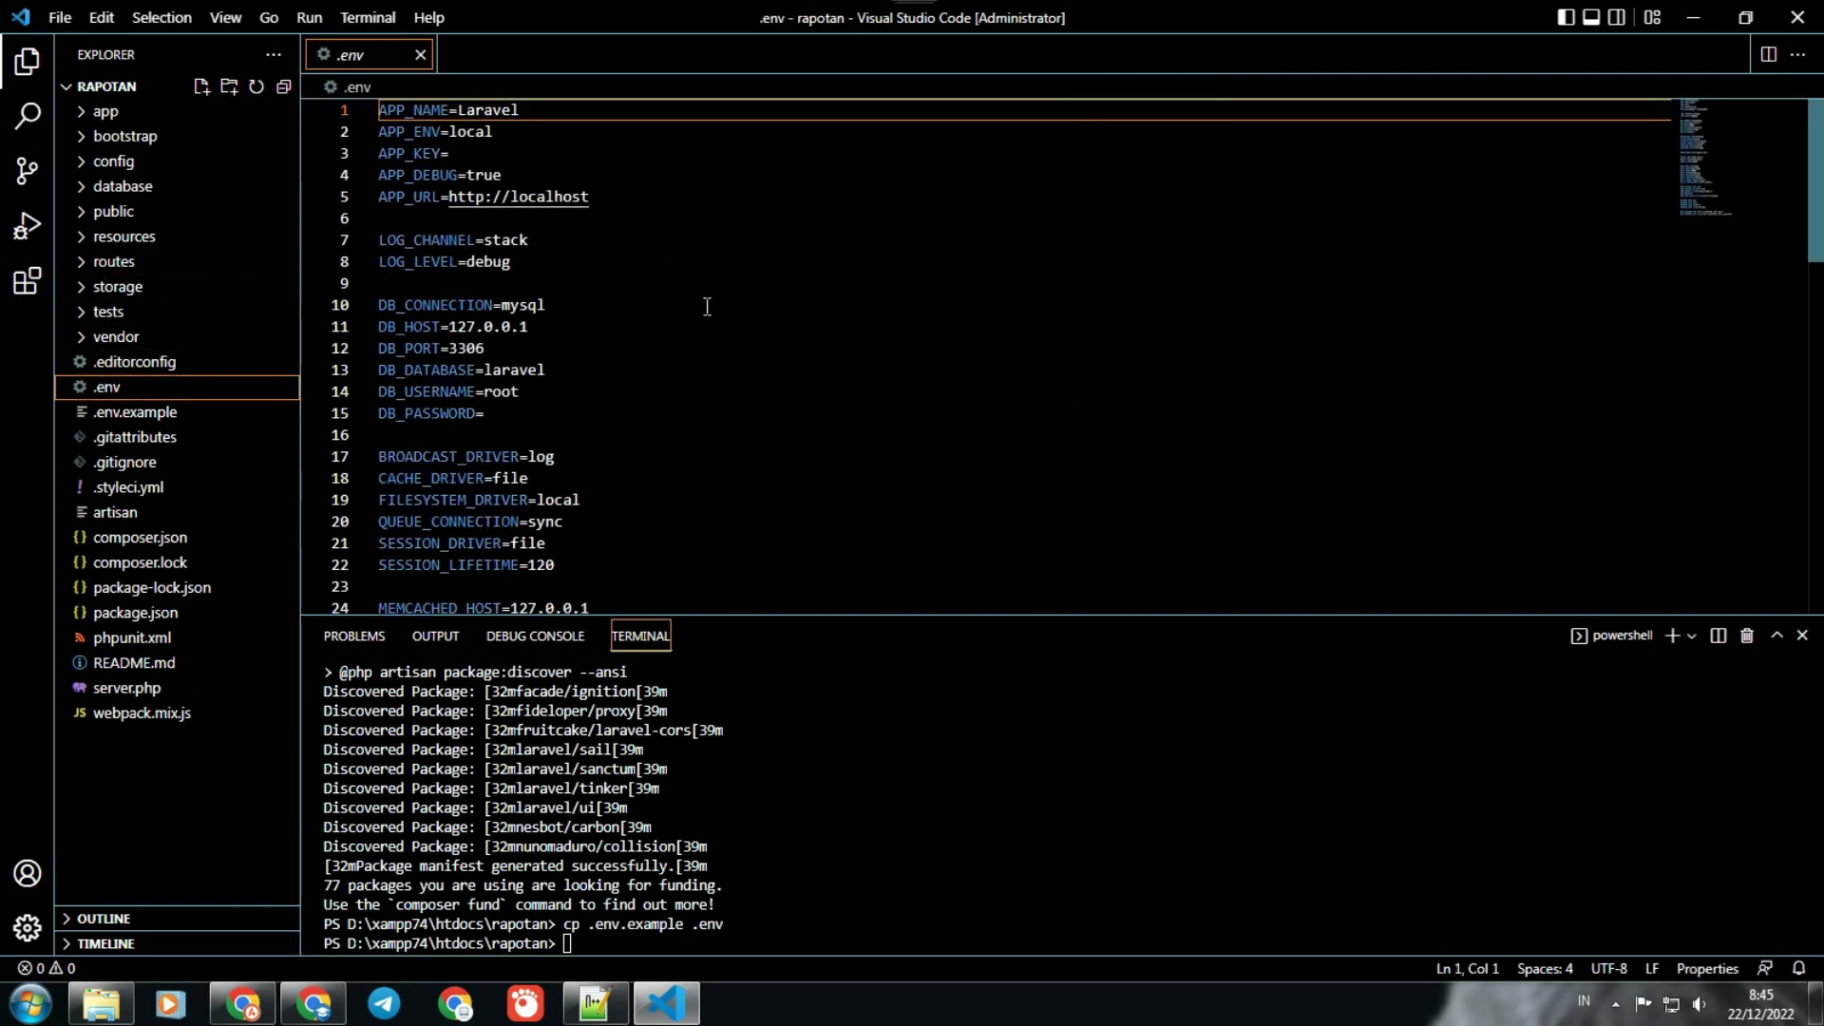
pyautogui.click(576, 305)
pyautogui.moveTo(549, 370); pyautogui.dragTo(493, 369)
pyautogui.moveTo(488, 371); pyautogui.dragTo(485, 371)
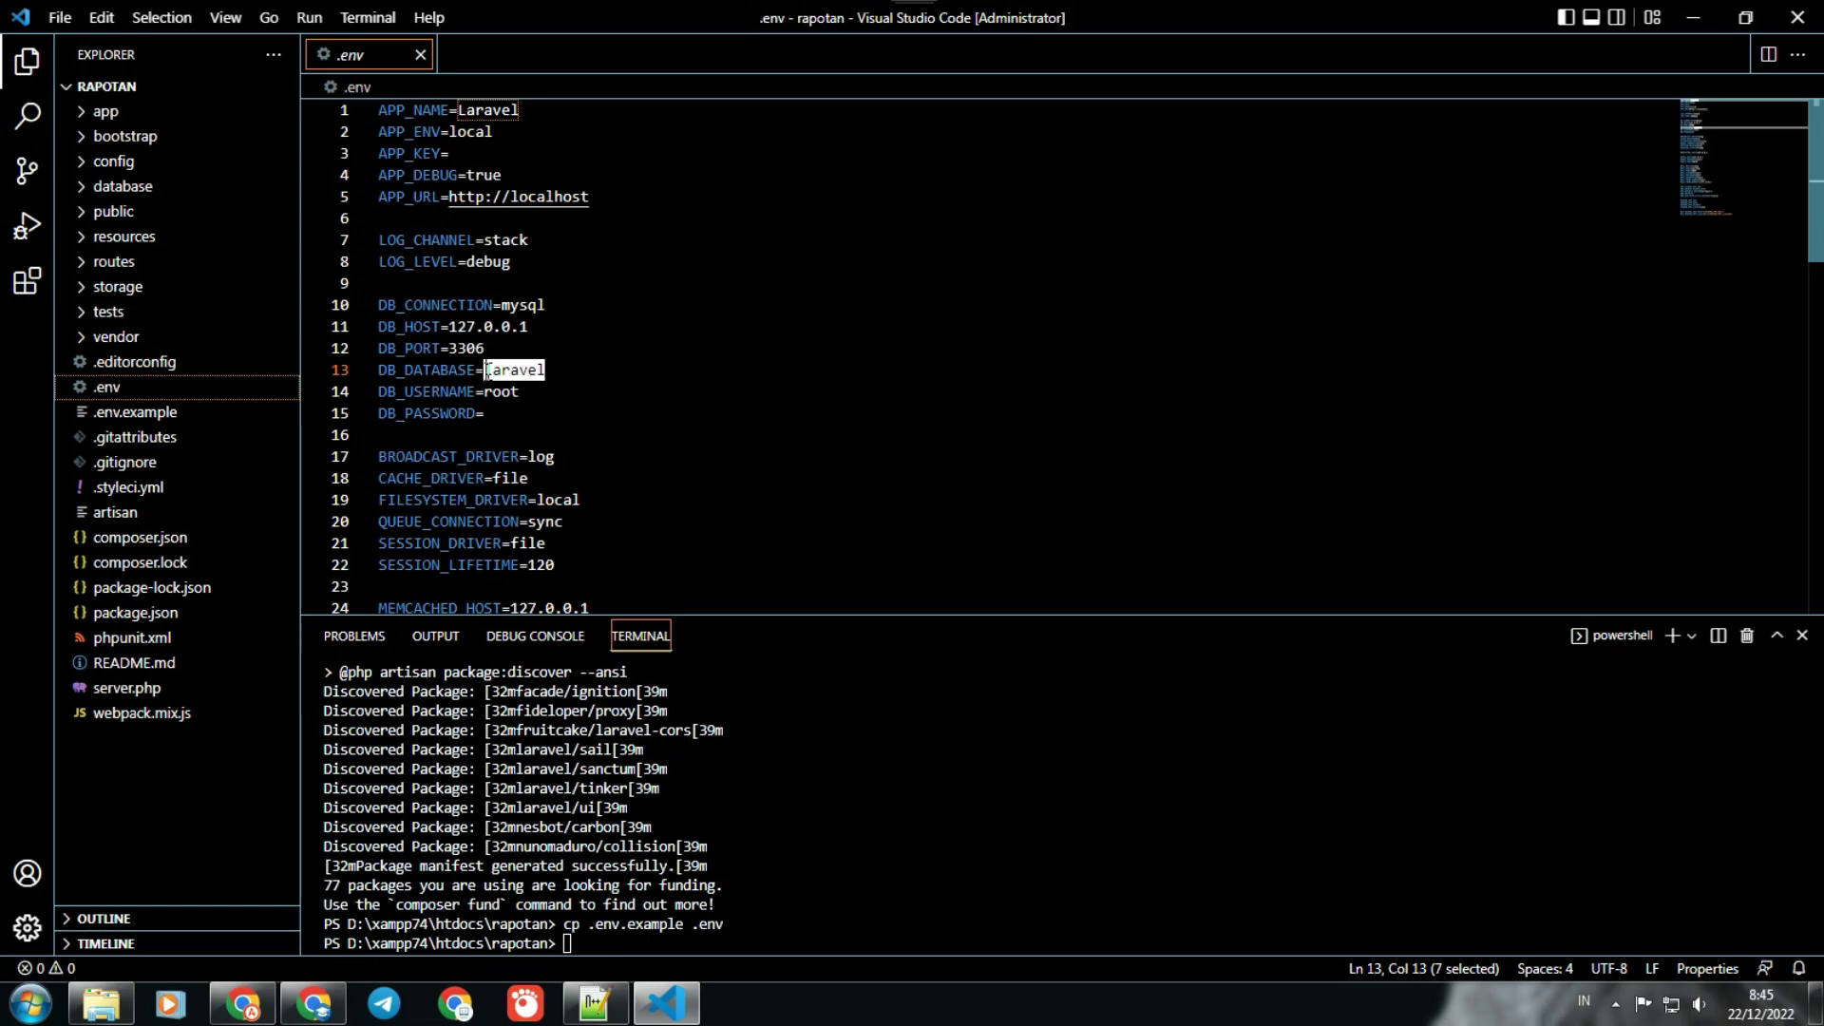
pyautogui.write('rapotan')
pyautogui.press('BackSpace')
pyautogui.press('BackSpace')
pyautogui.press('BackSpace')
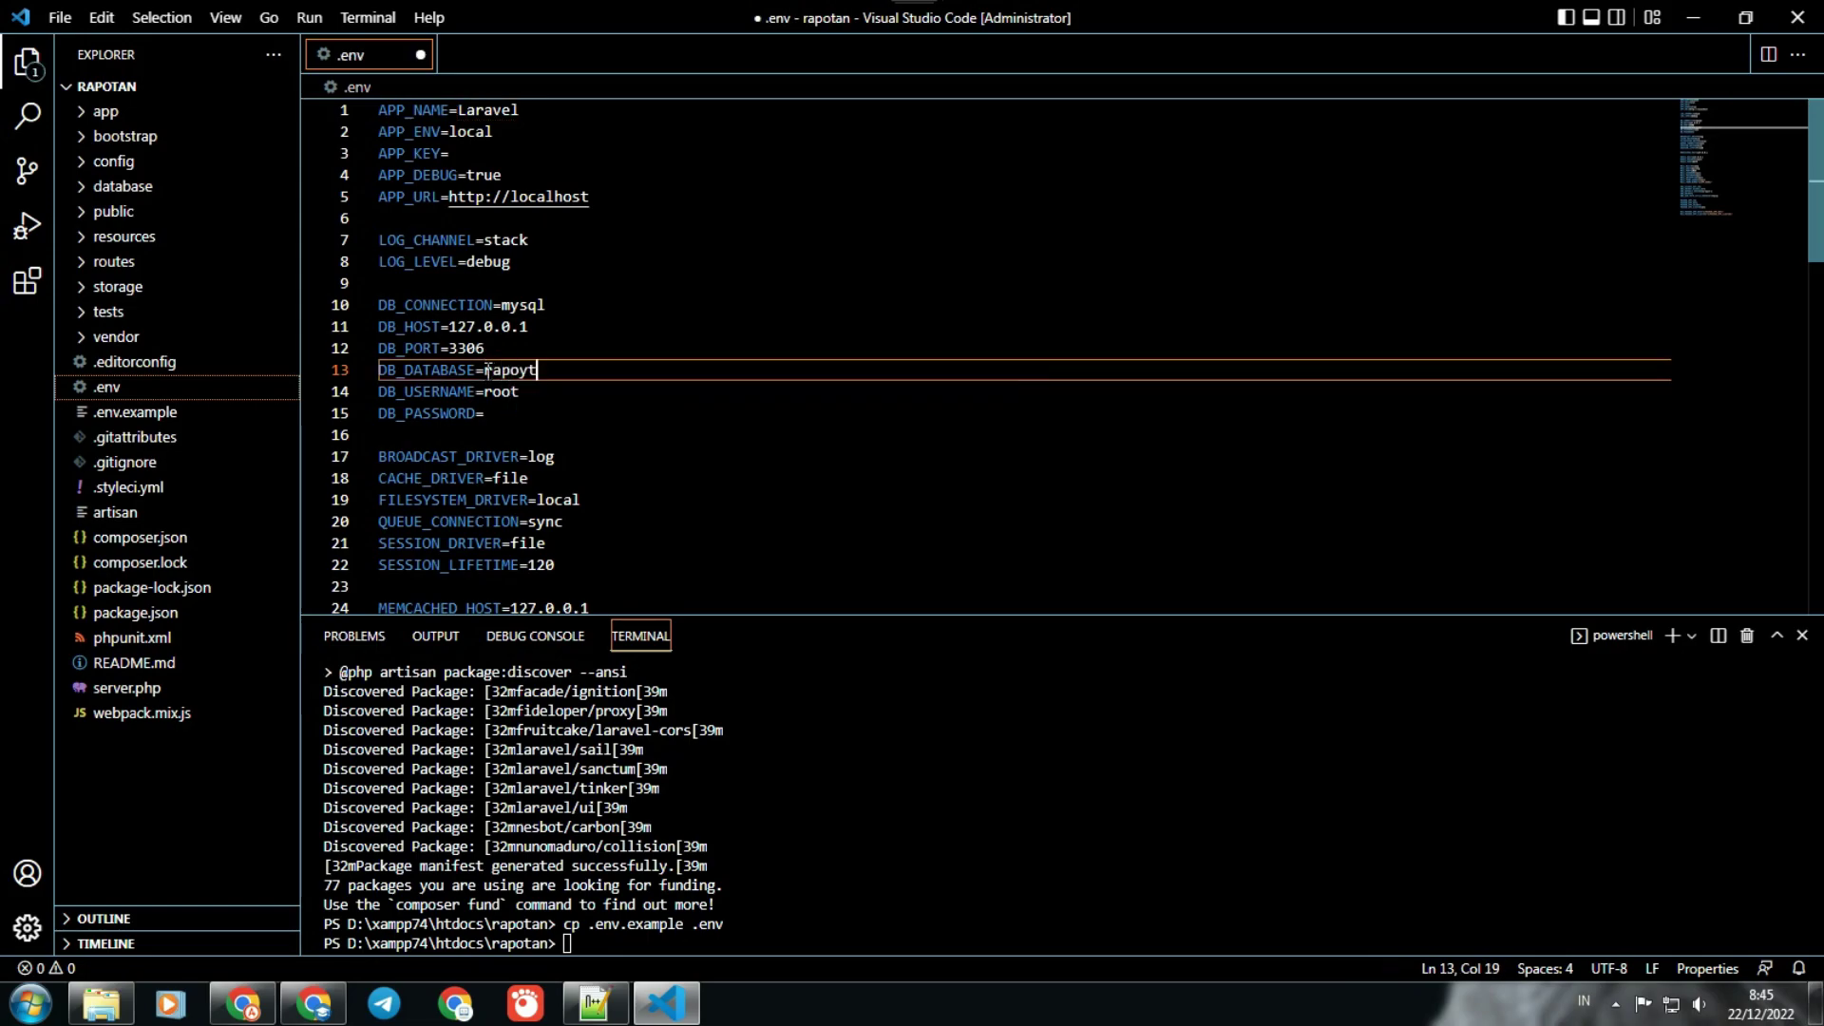
pyautogui.write('tan')
pyautogui.hotkey('ctrl', 's')
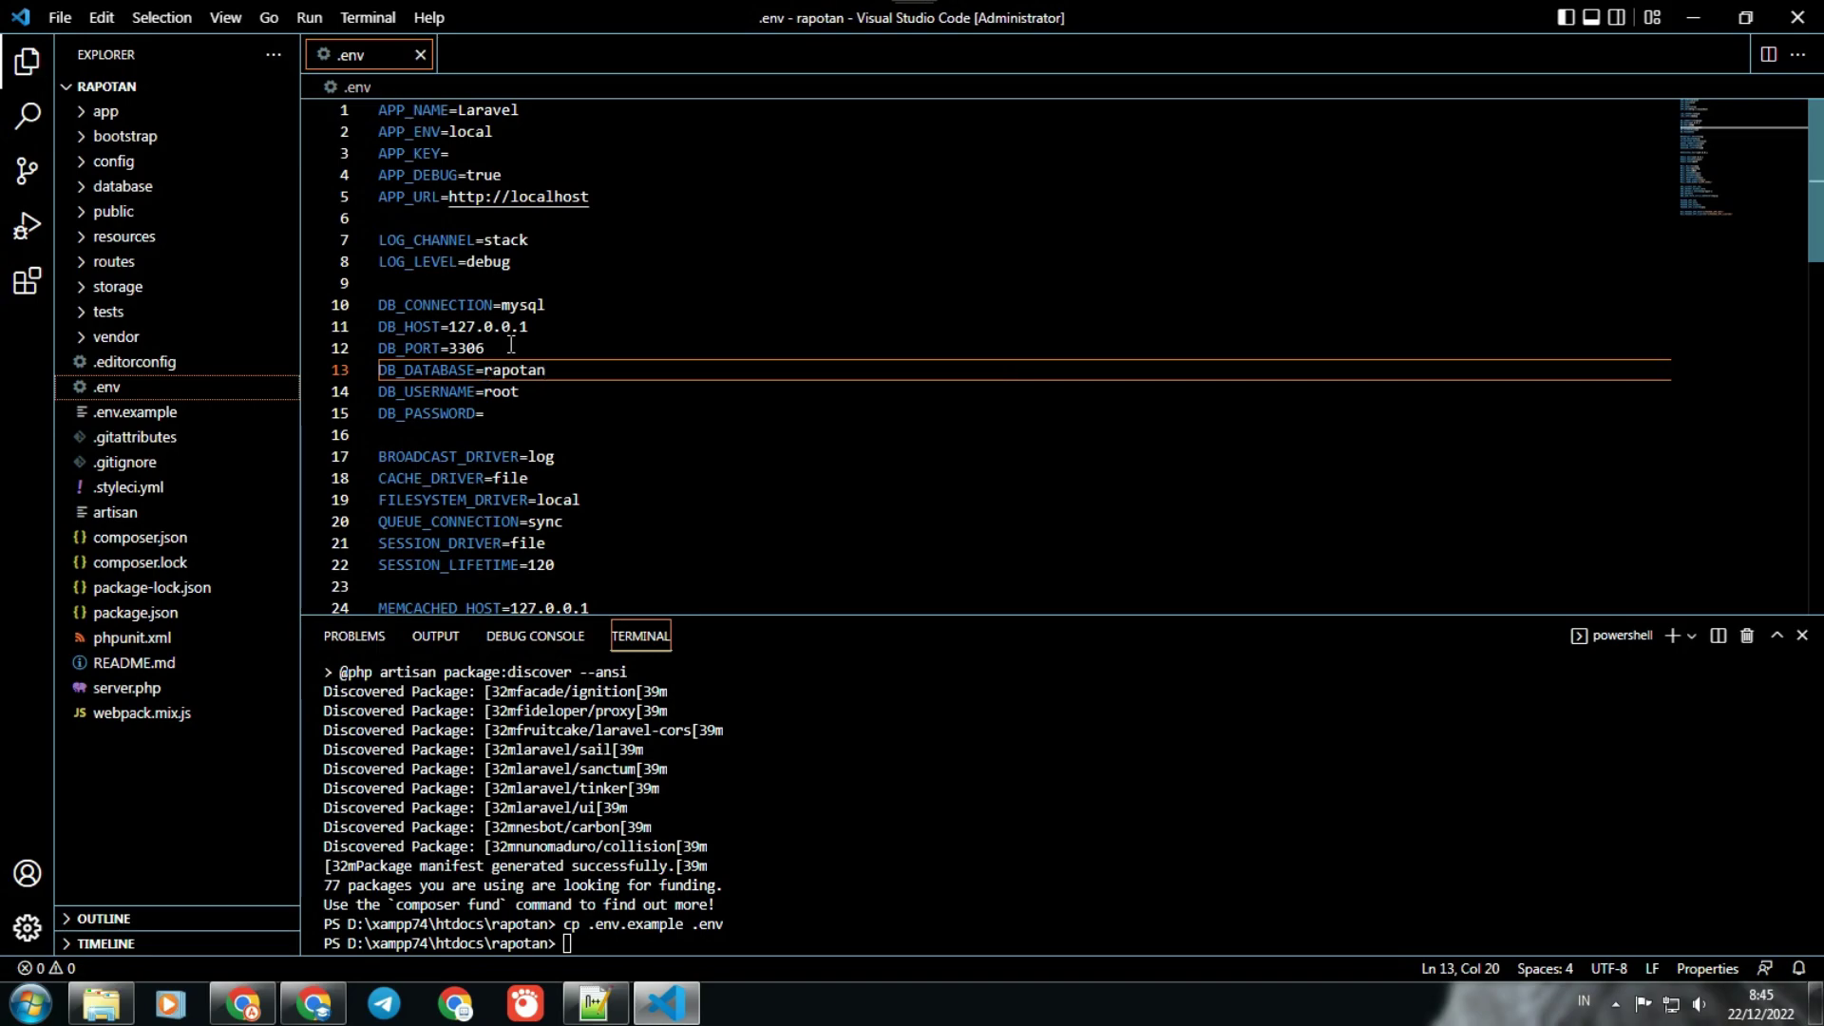
pyautogui.click(242, 1004)
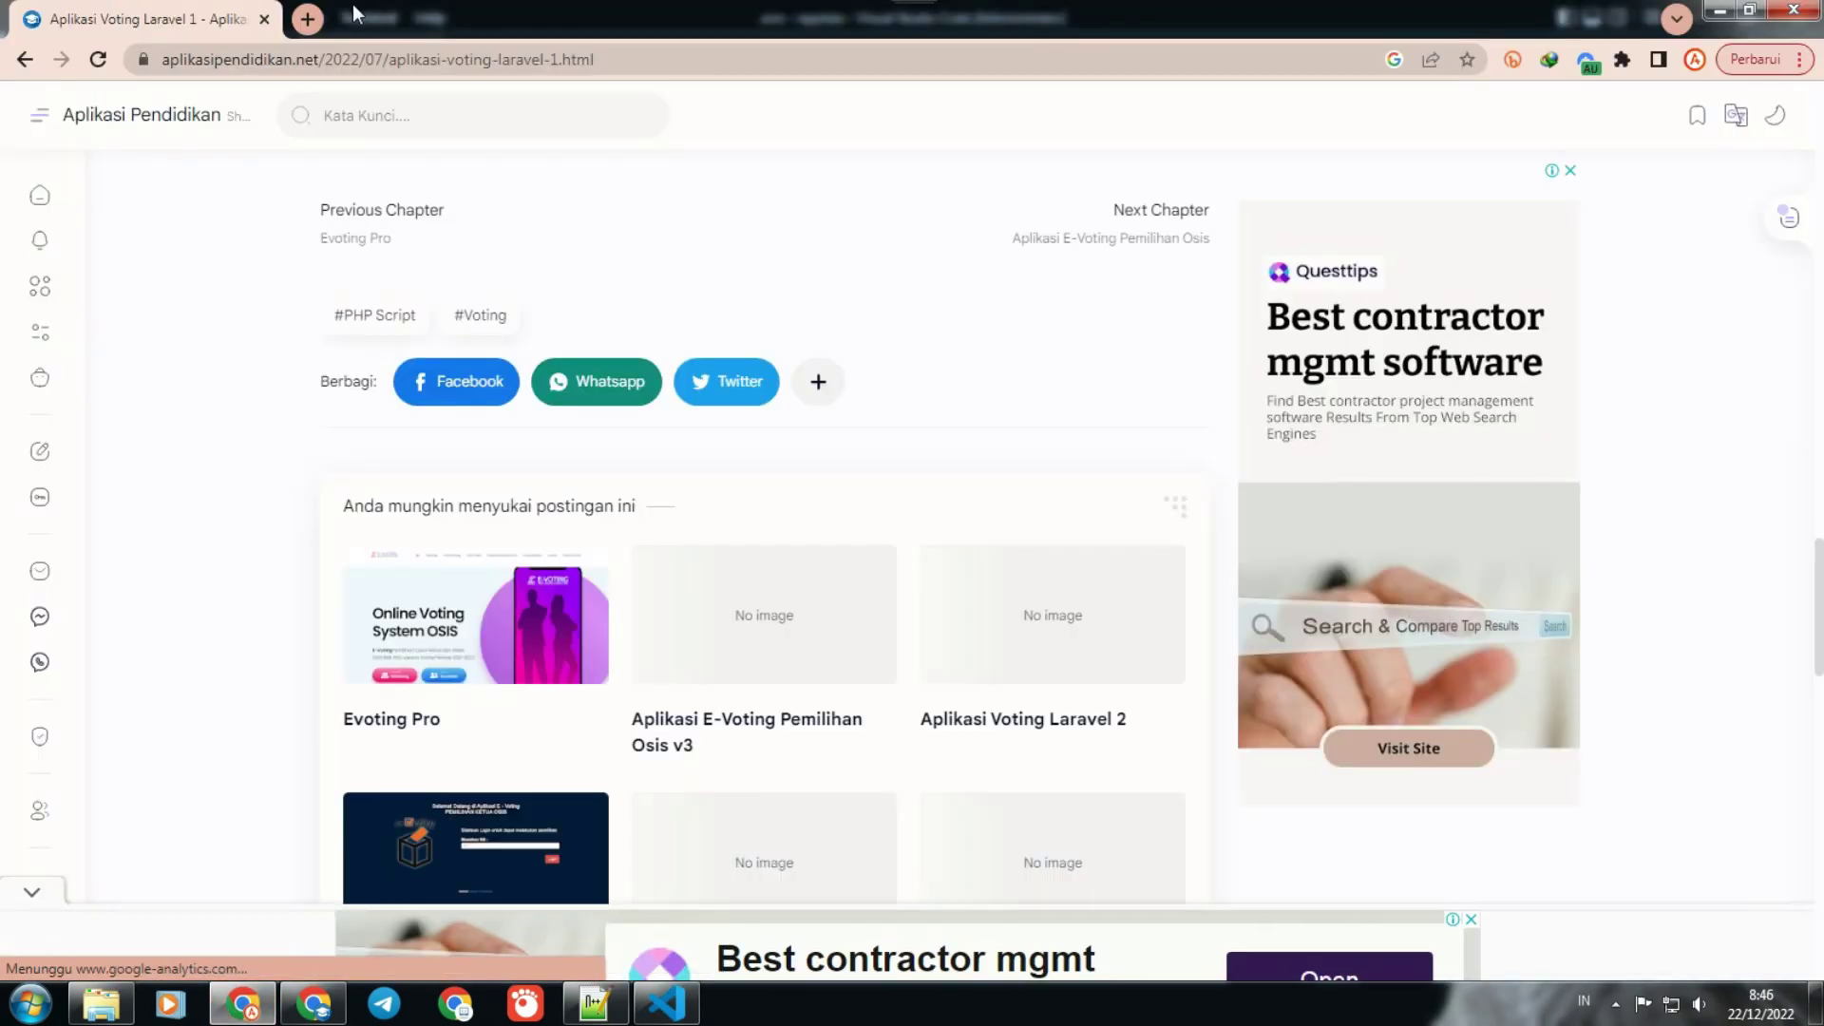
# Step: Load localhost in a new Chrome tab, which is refused, then launch XAMPP 7.4
pyautogui.click(307, 19)
pyautogui.click(437, 60)
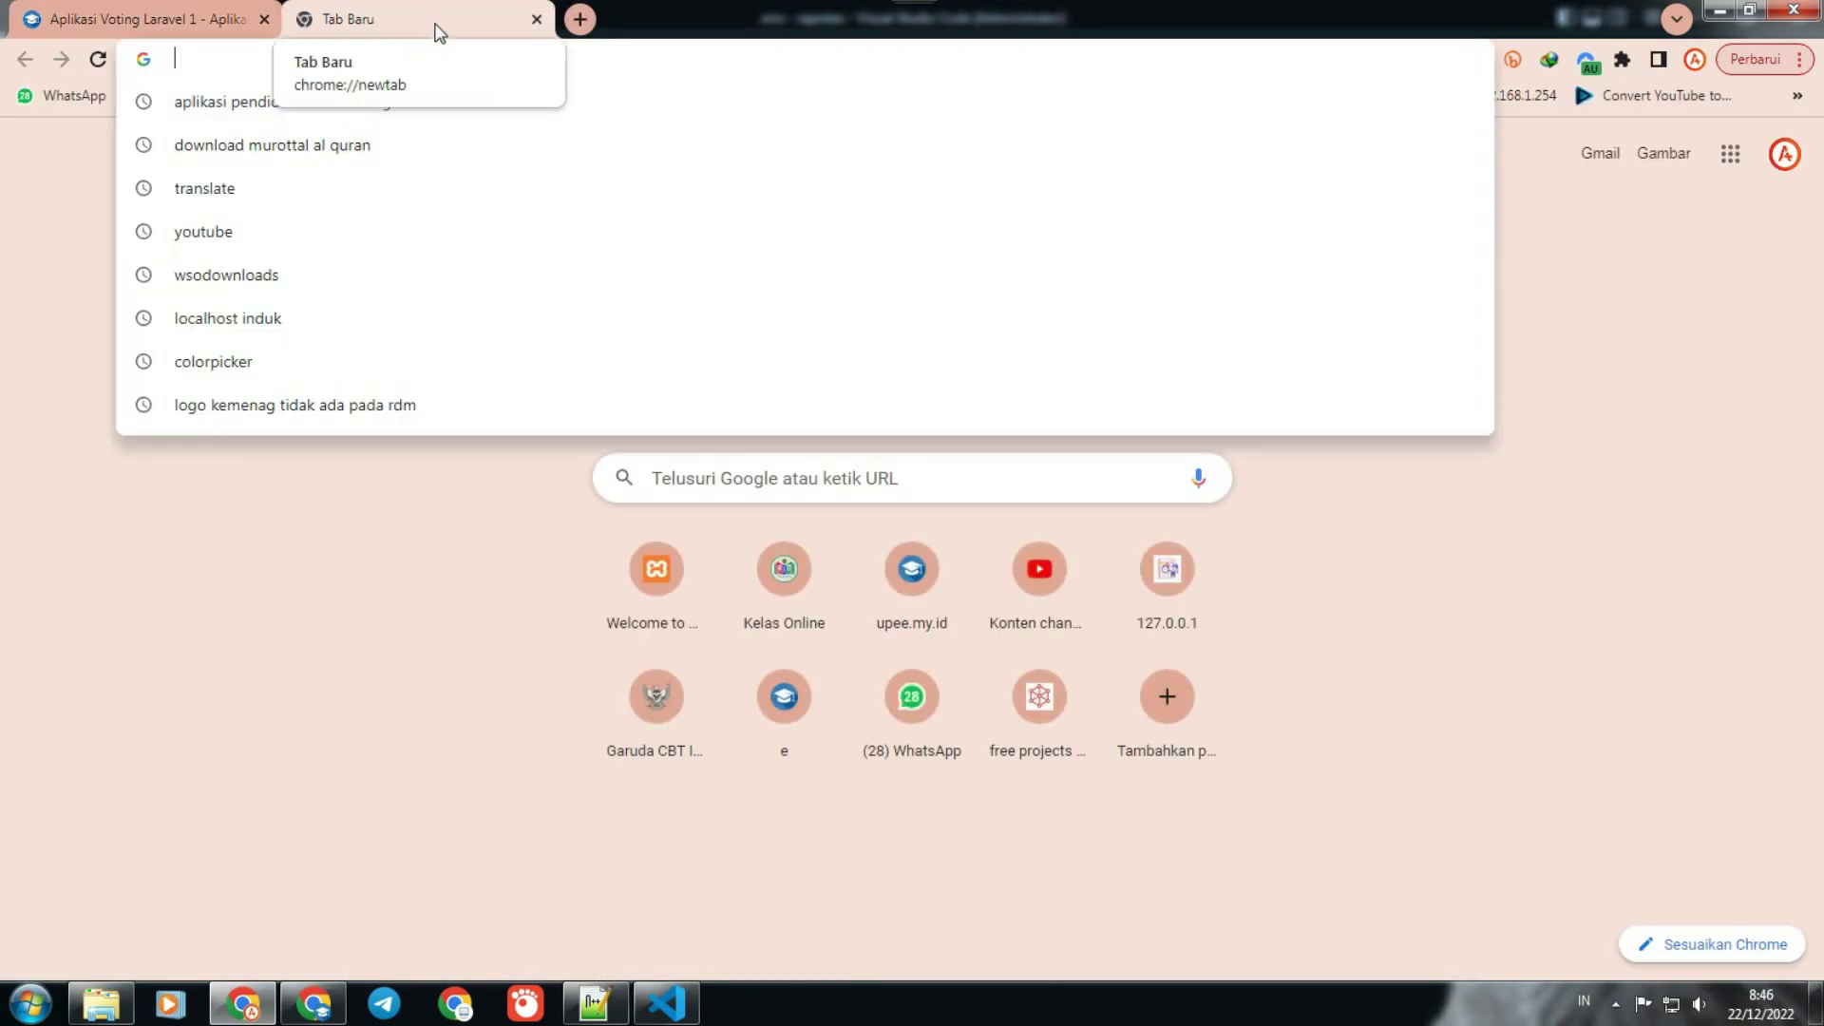
pyautogui.write('l')
pyautogui.press('Return')
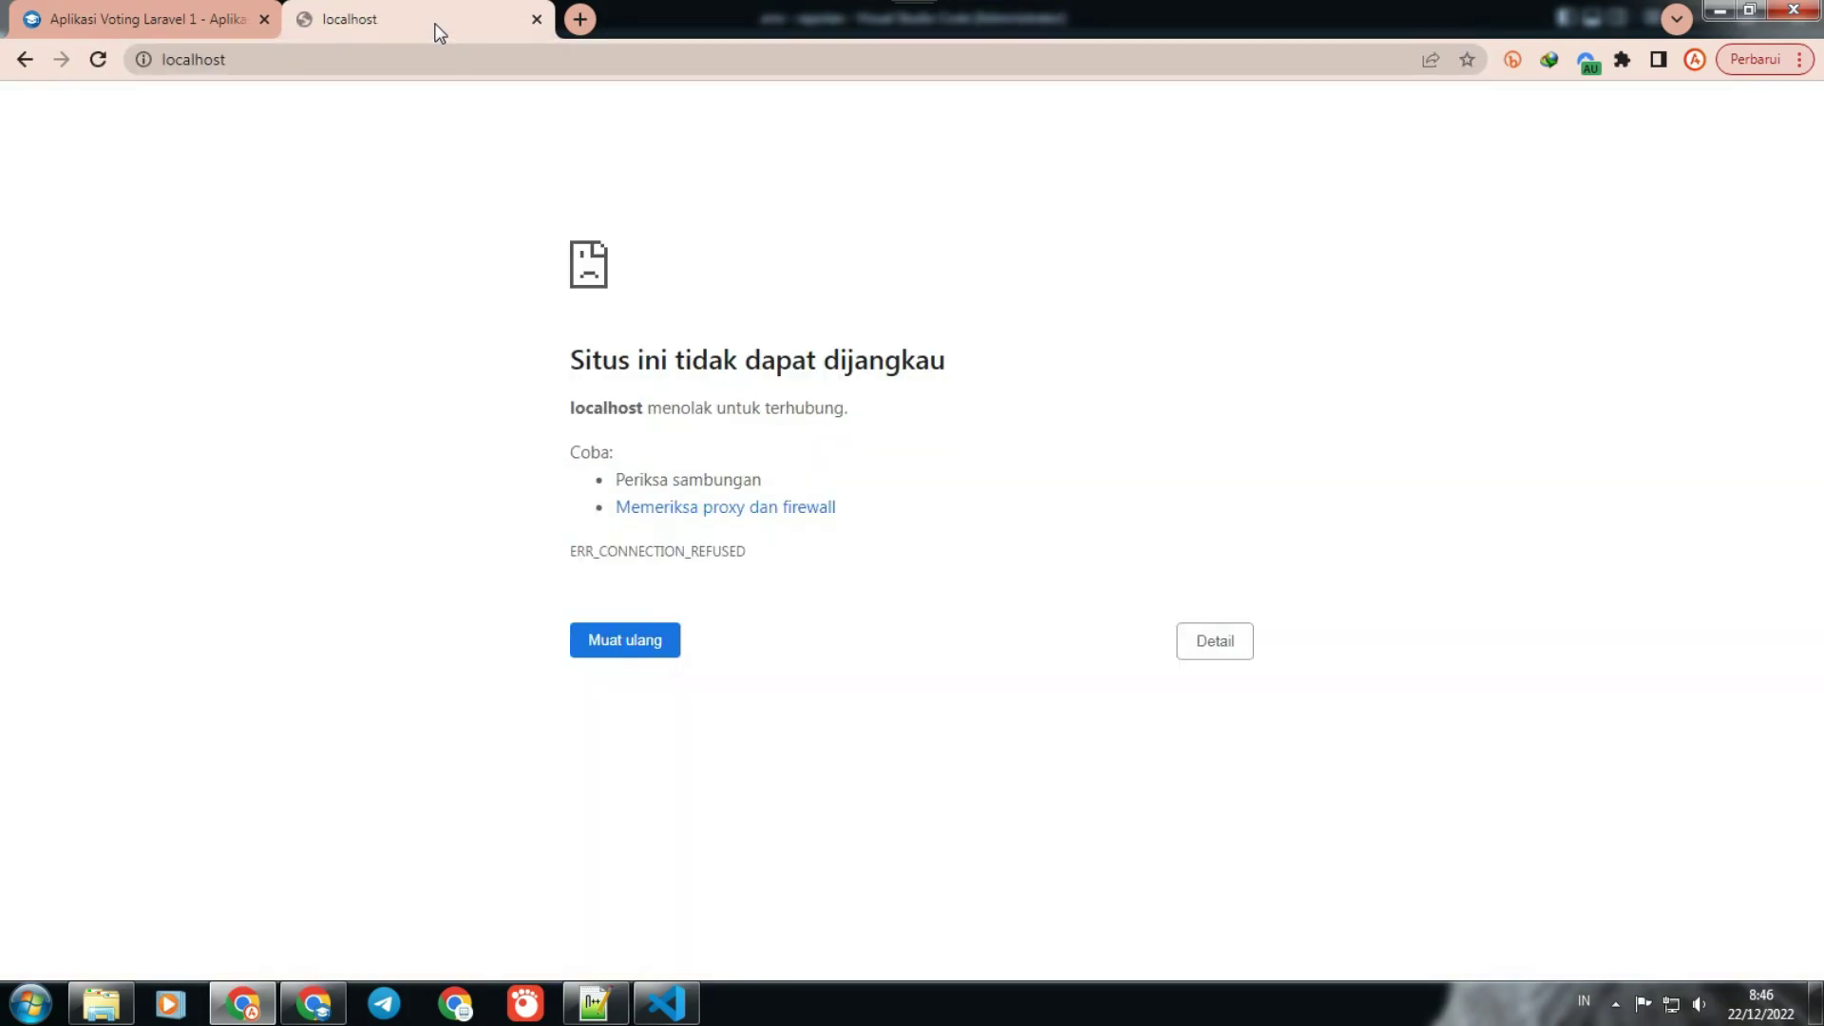
pyautogui.press('F5')
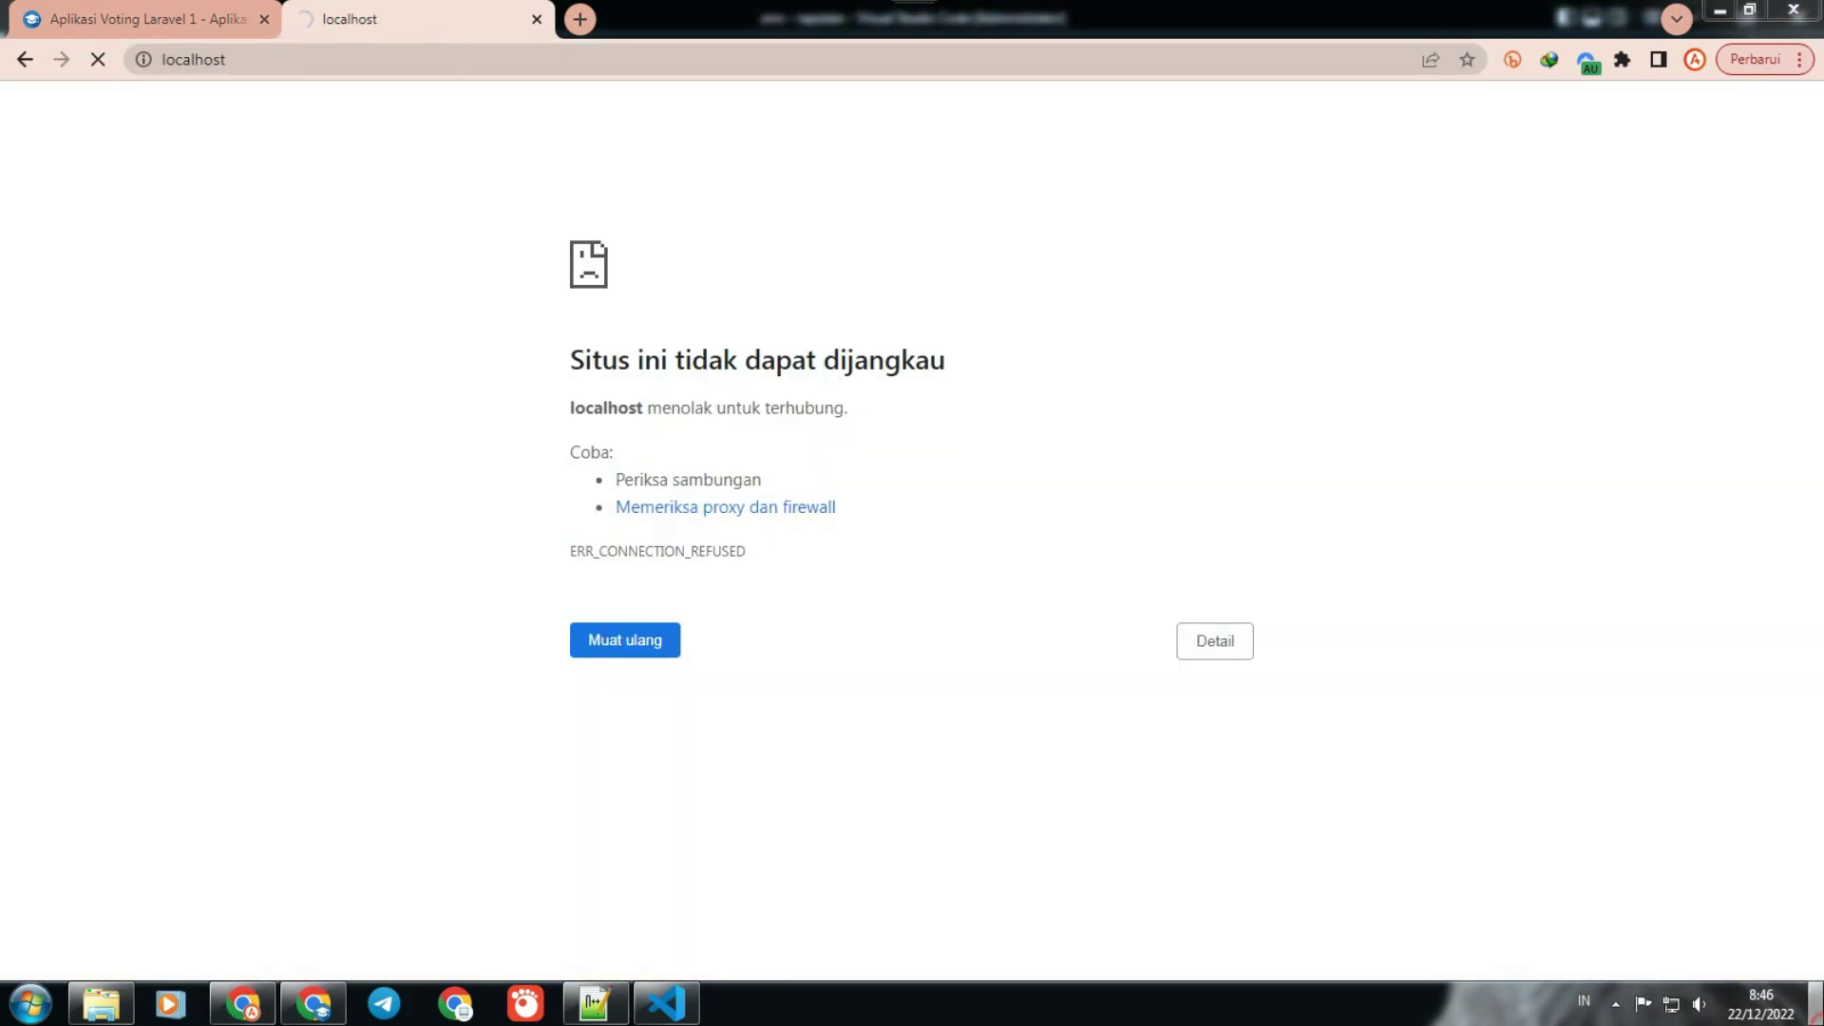
pyautogui.click(1720, 10)
pyautogui.doubleClick(1798, 775)
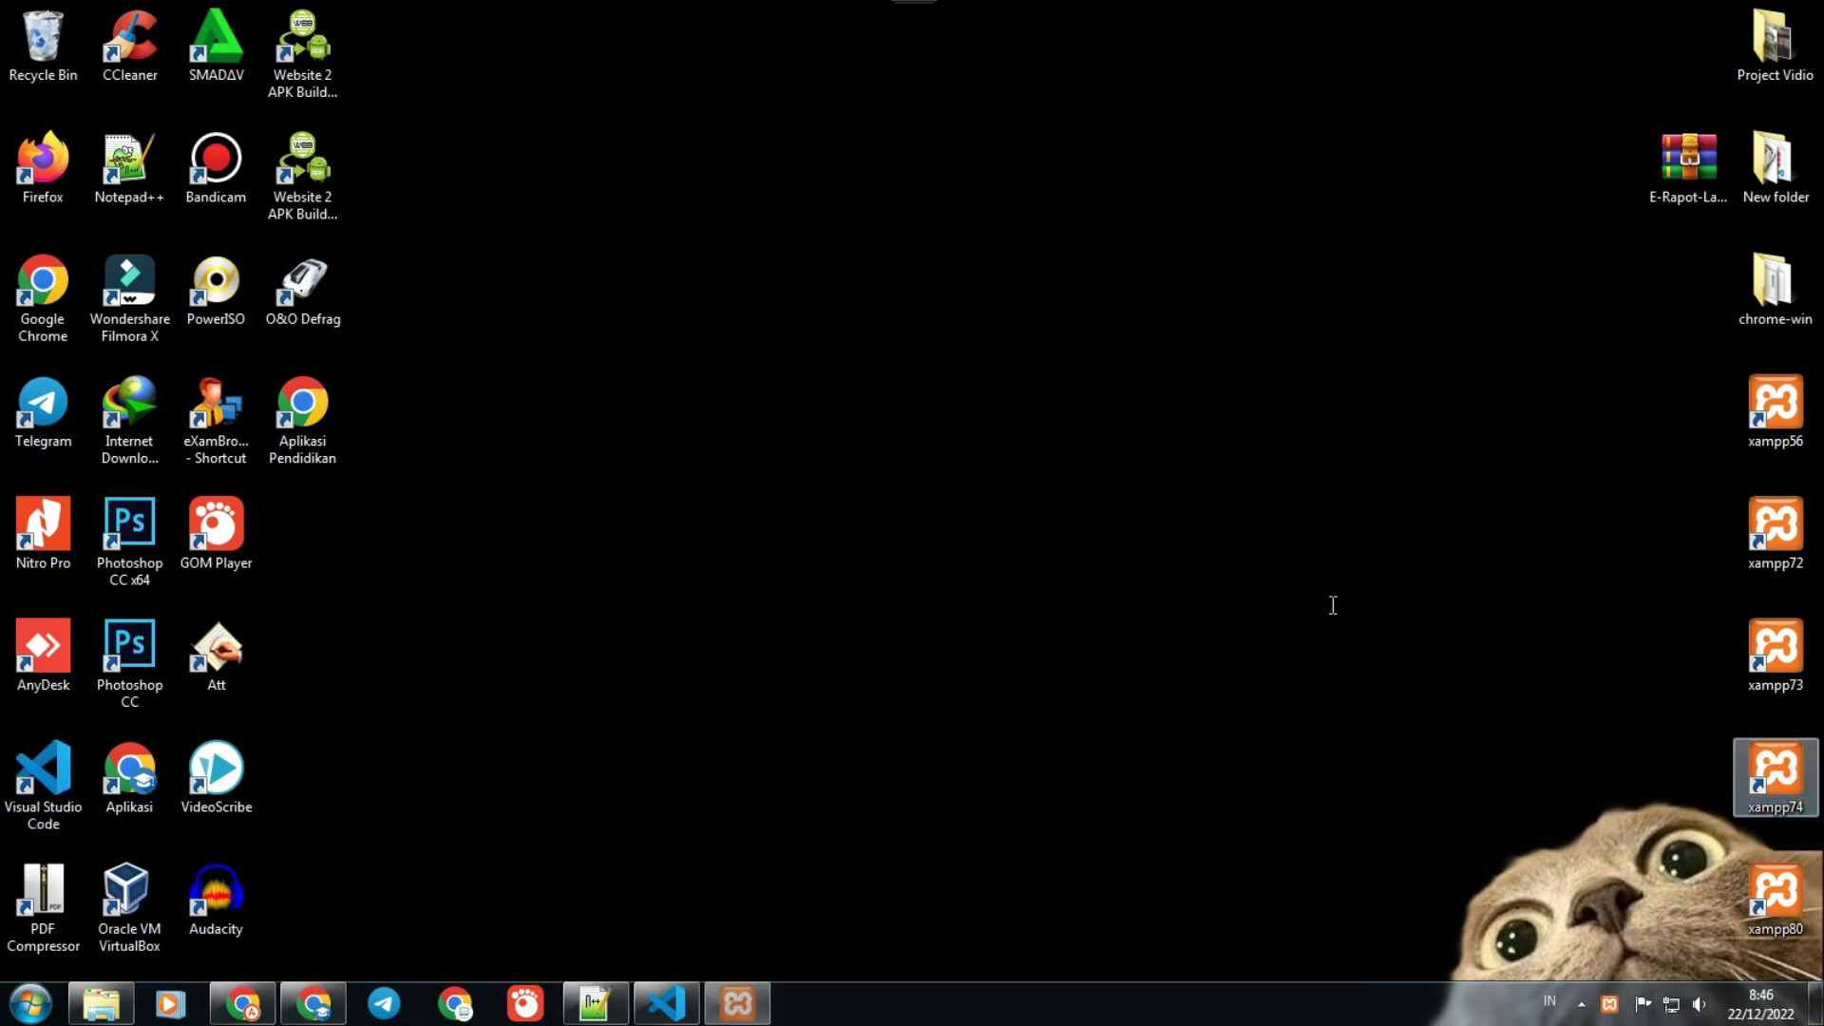
# Step: Start Apache and MySQL in the XAMPP Control Panel, then return to Chrome
pyautogui.click(1285, 319)
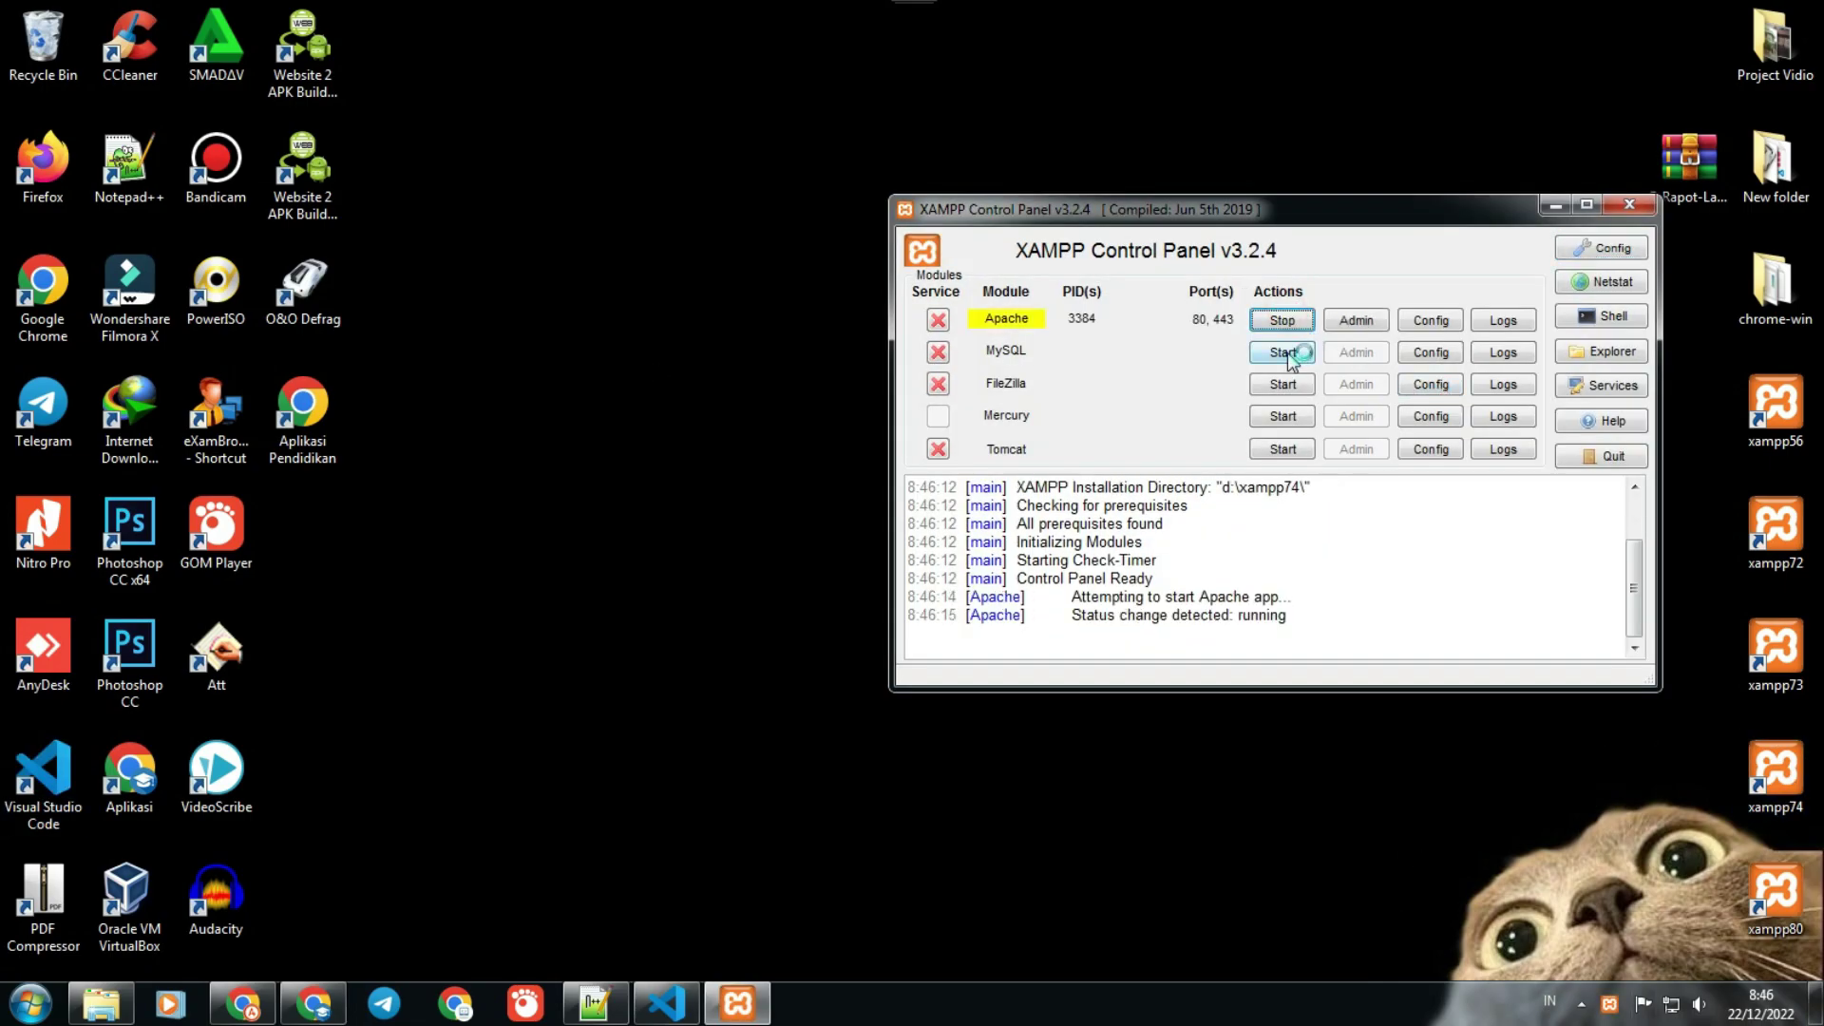
pyautogui.click(1283, 351)
pyautogui.moveTo(1377, 214); pyautogui.dragTo(1330, 73)
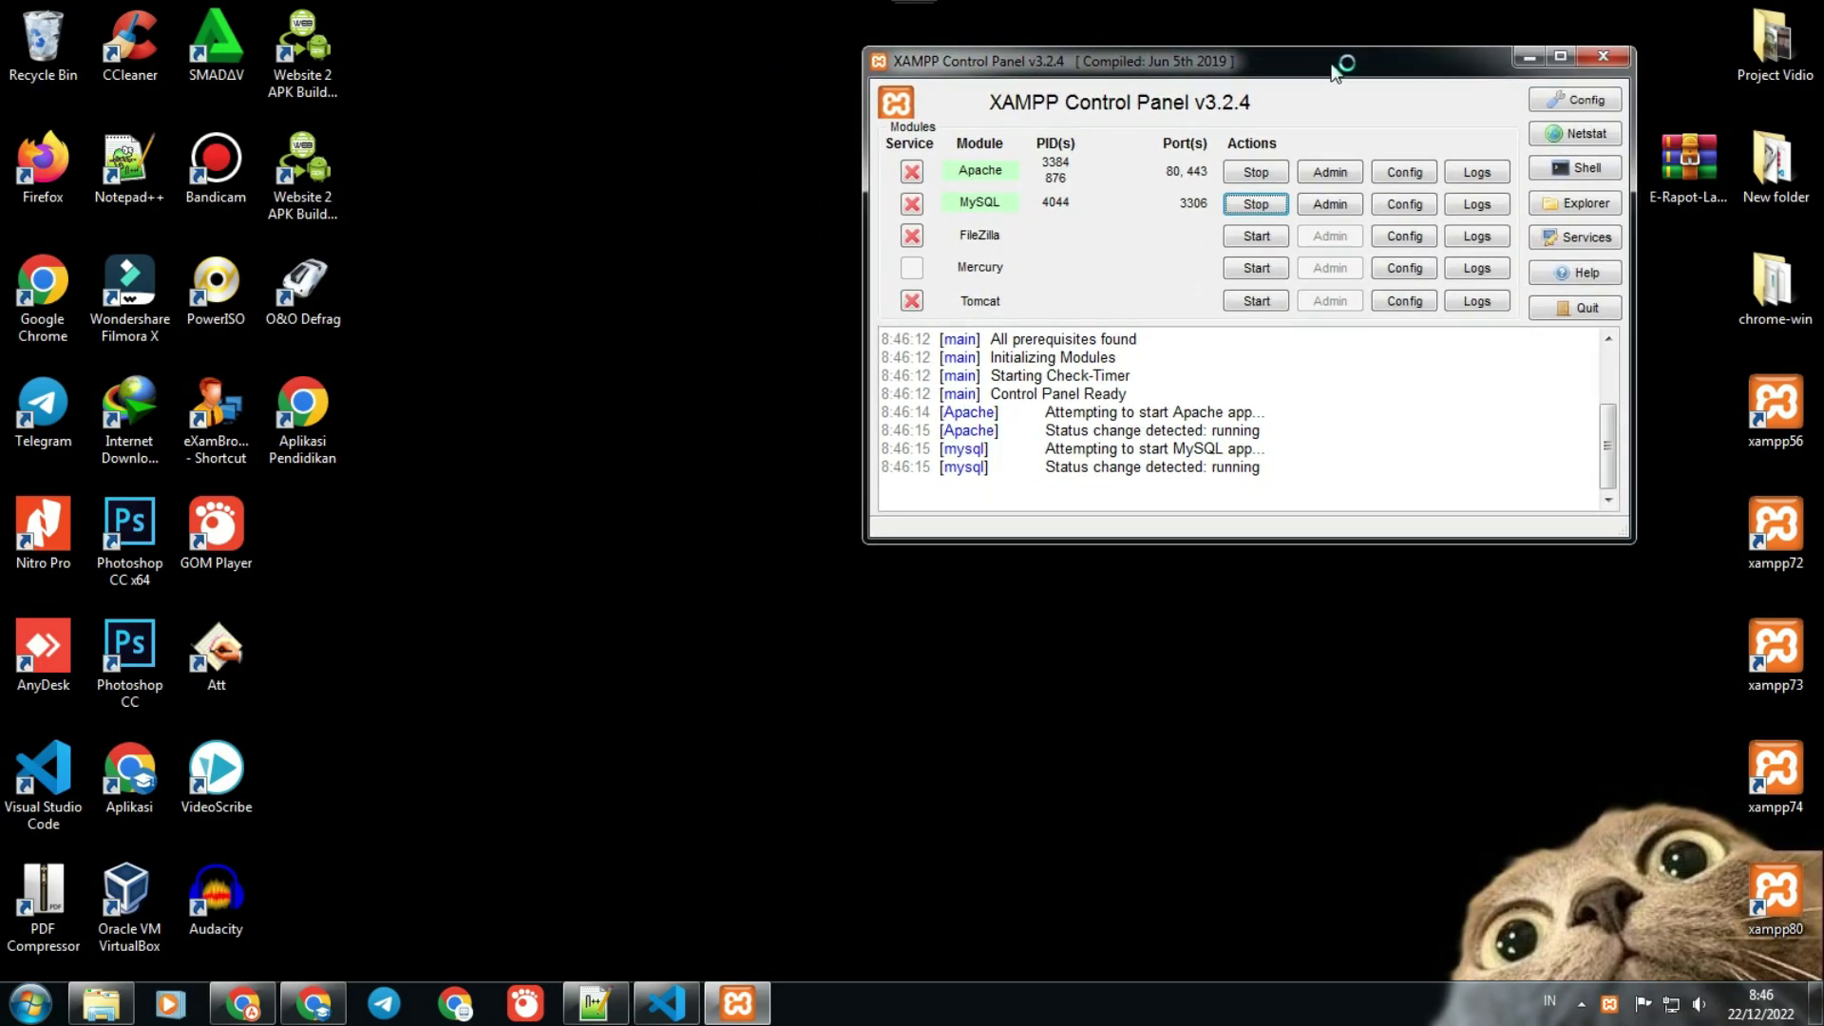
pyautogui.click(259, 1013)
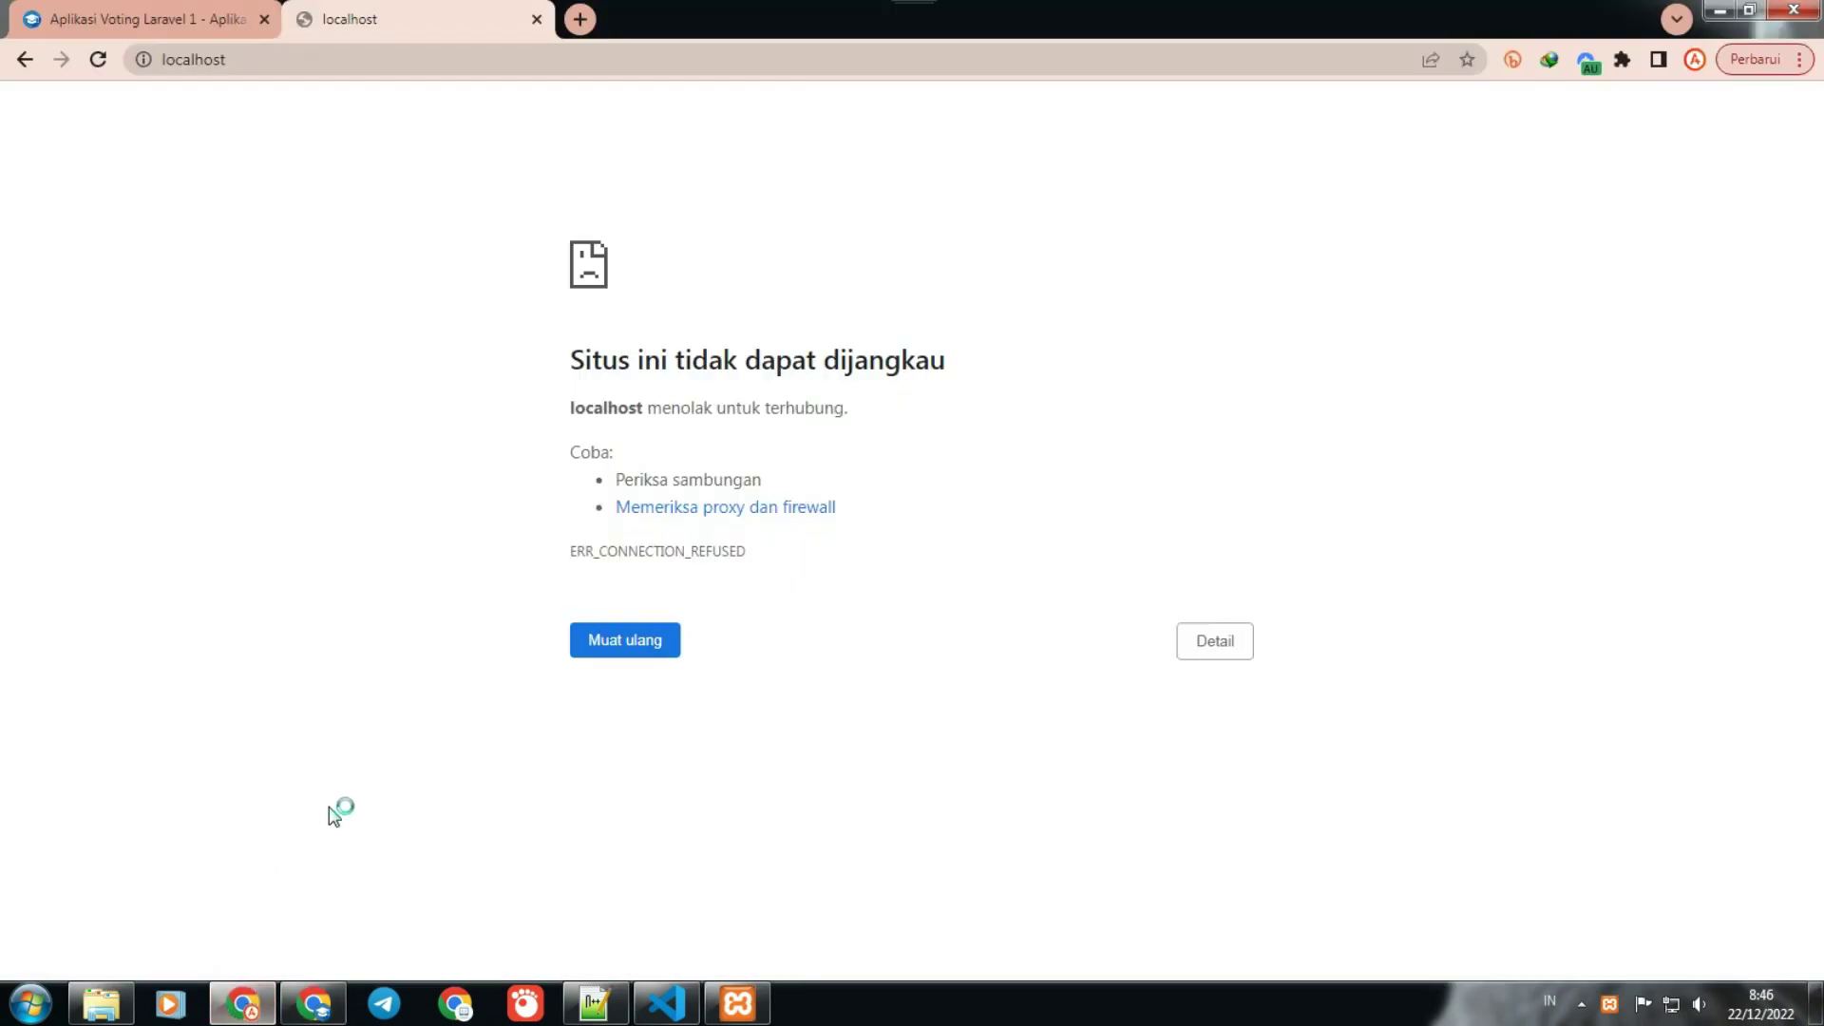
# Step: Reload localhost to reach the XAMPP dashboard and go to phpMyAdmin
pyautogui.click(602, 638)
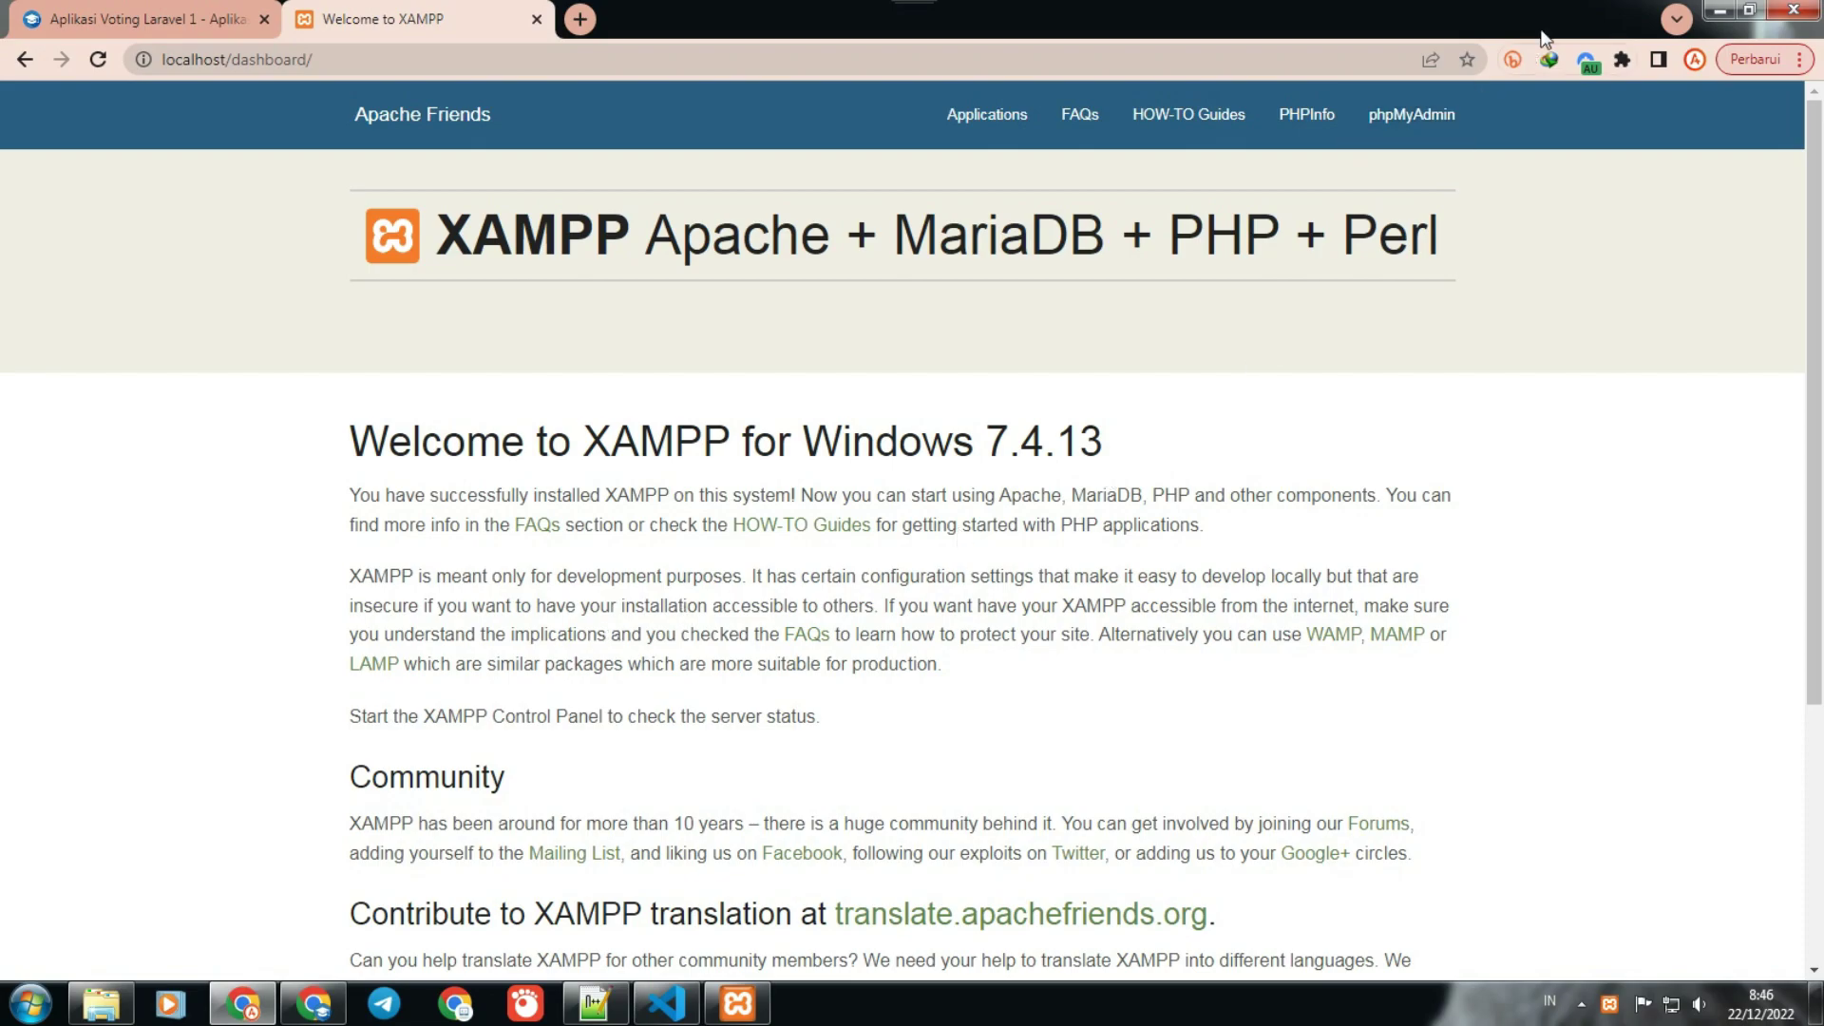
pyautogui.click(1420, 100)
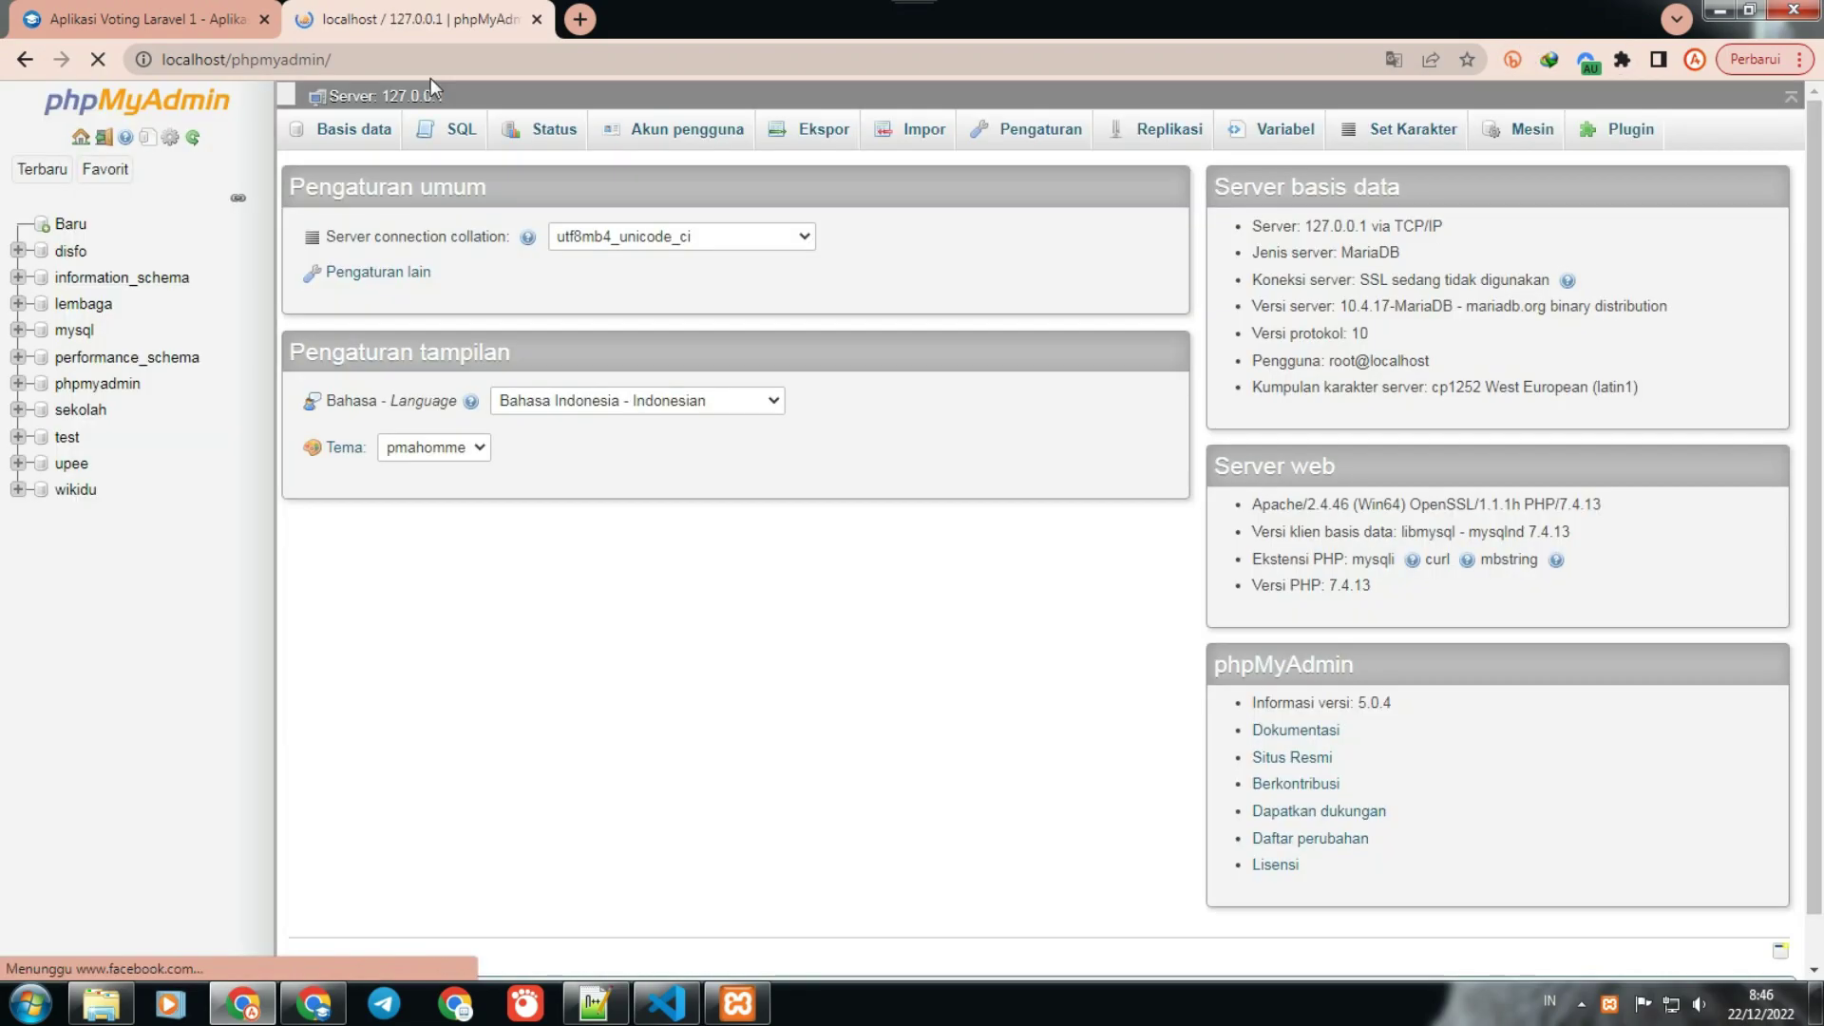
# Step: Enter rapotan as the name for a new phpMyAdmin database
pyautogui.click(70, 224)
pyautogui.click(395, 297)
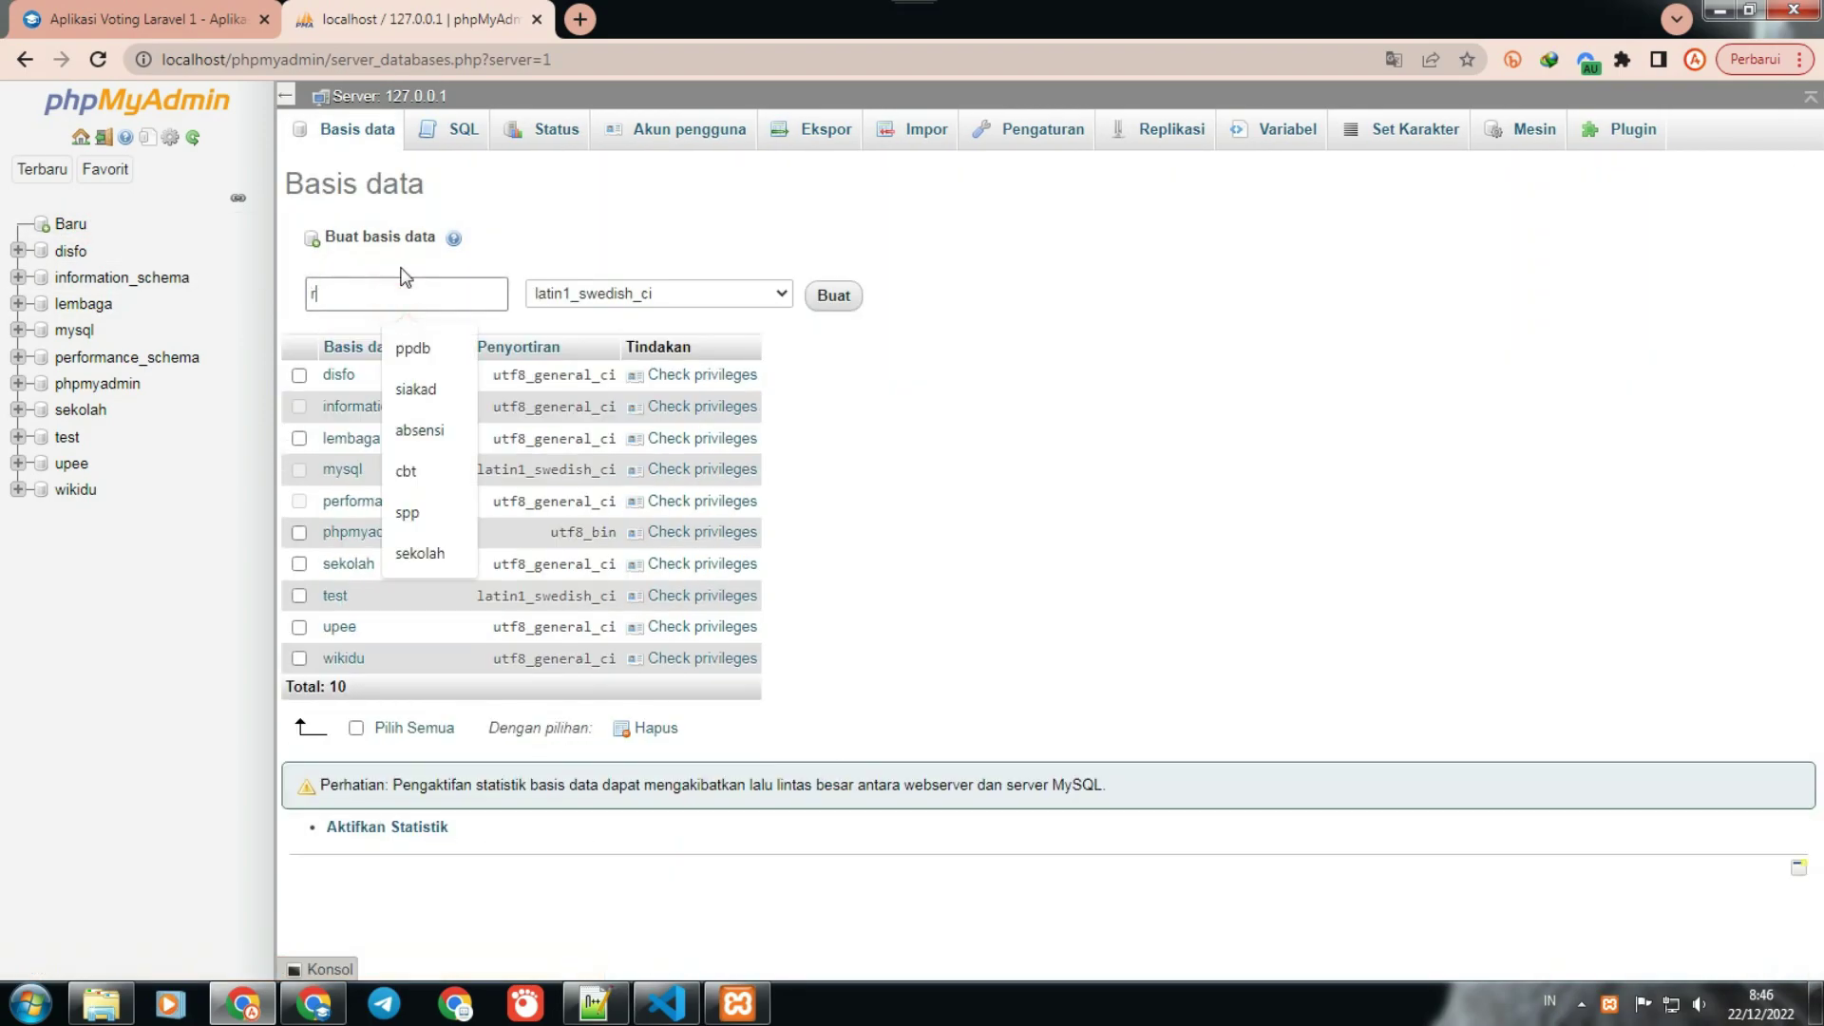
pyautogui.write('rapo')
pyautogui.press('BackSpace')
pyautogui.write('otan')
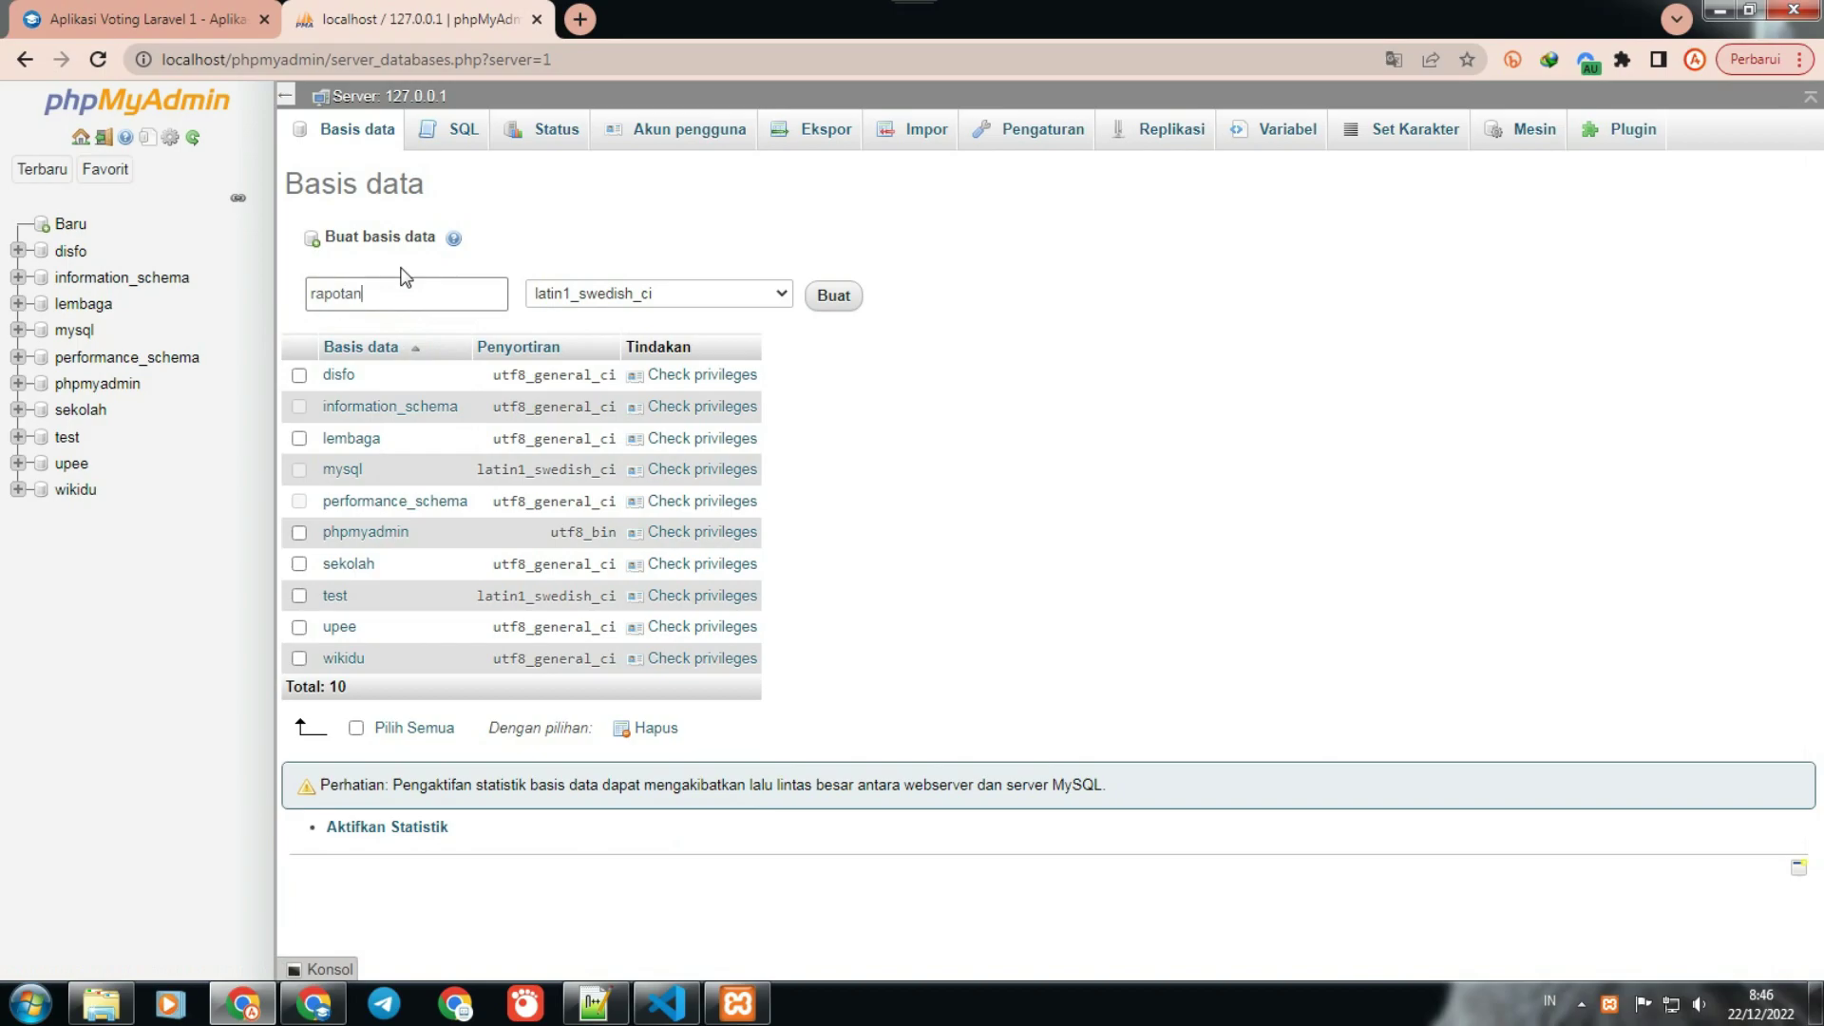
# Step: Set utf8_general_ci collation and create the rapotan database, then return to Visual Studio Code
pyautogui.click(696, 293)
pyautogui.click(781, 443)
pyautogui.moveTo(793, 482); pyautogui.dragTo(796, 506)
pyautogui.rightClick(764, 499)
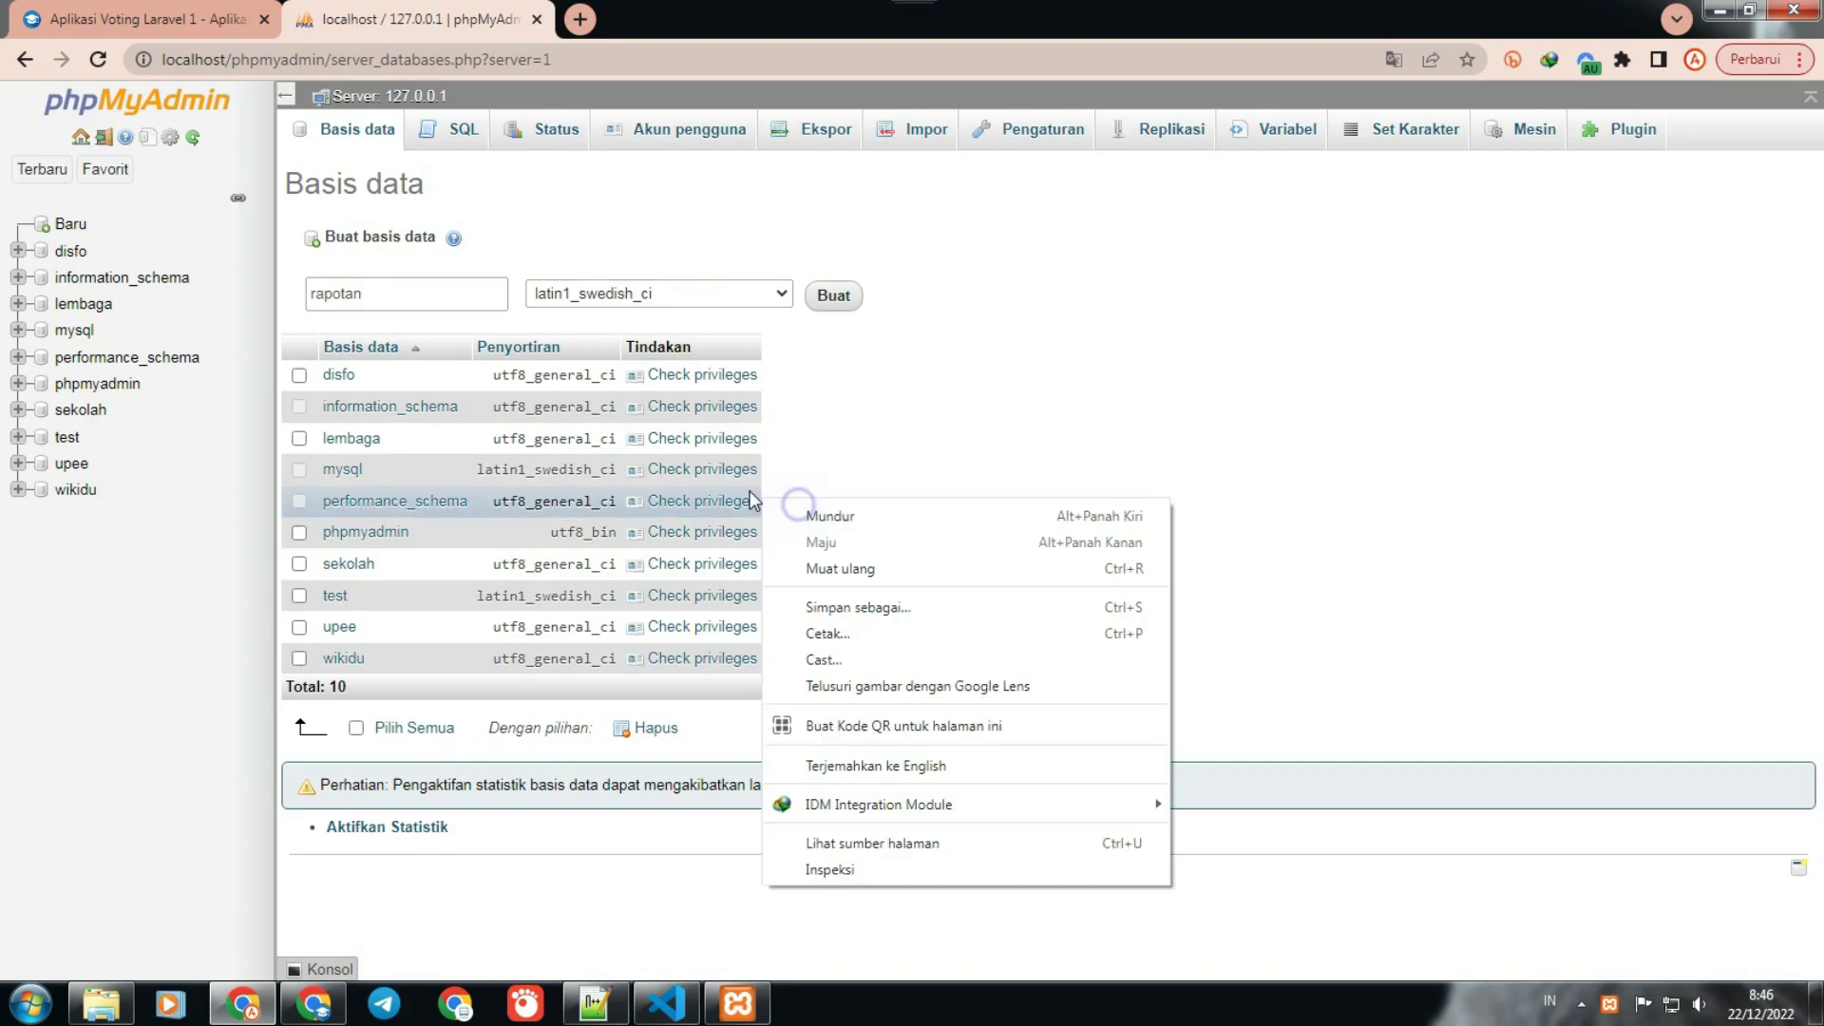
pyautogui.click(782, 294)
pyautogui.scroll(-5, 791, 460)
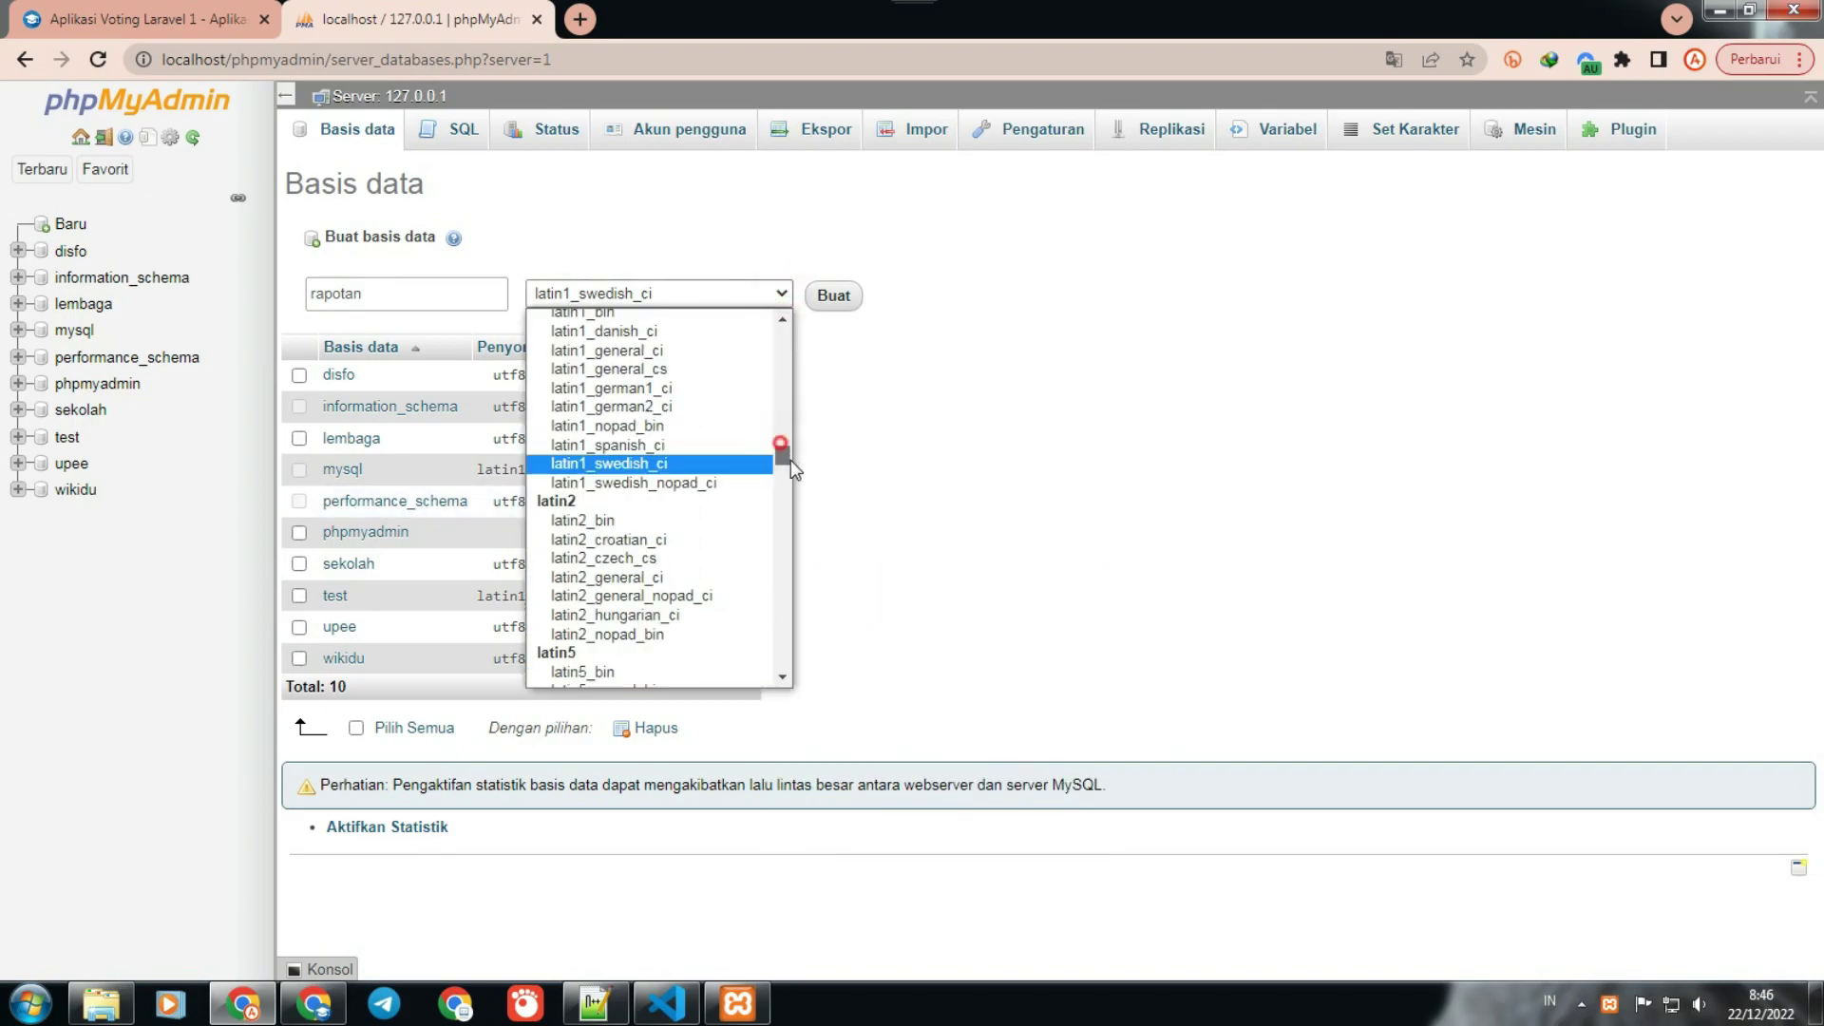
pyautogui.scroll(-10, 743, 507)
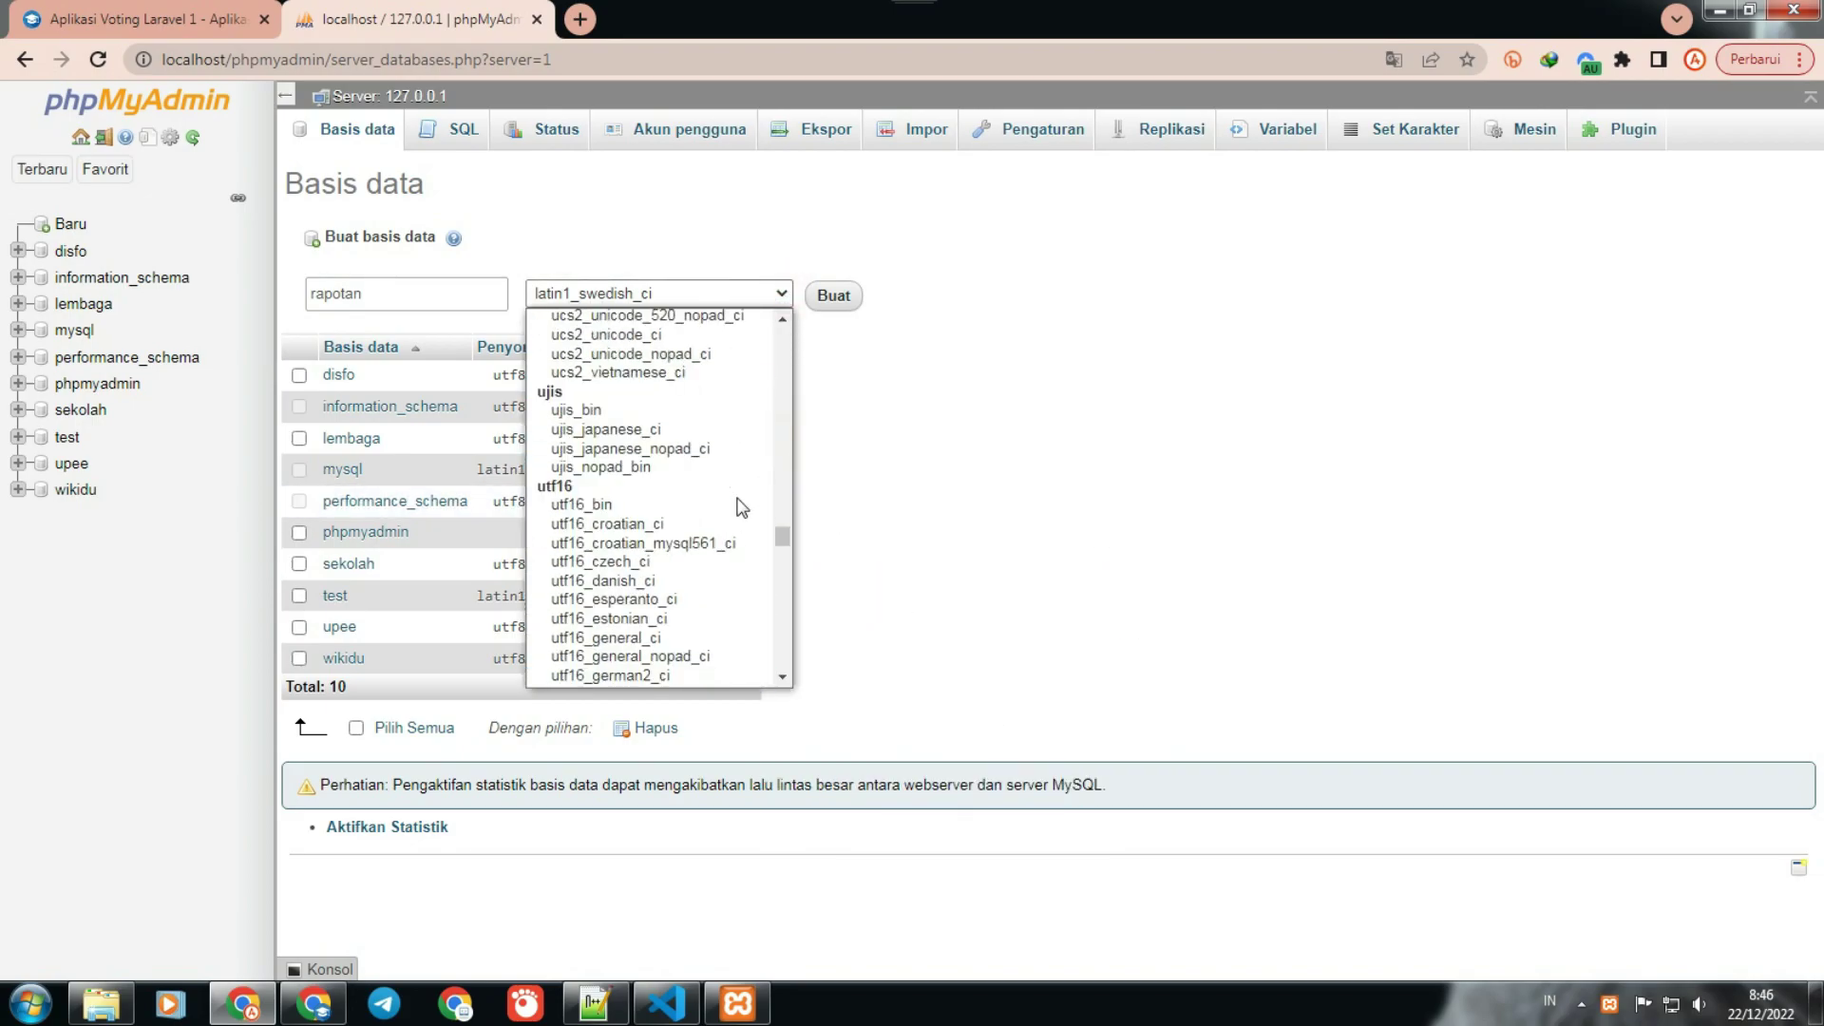
pyautogui.scroll(-12, 739, 505)
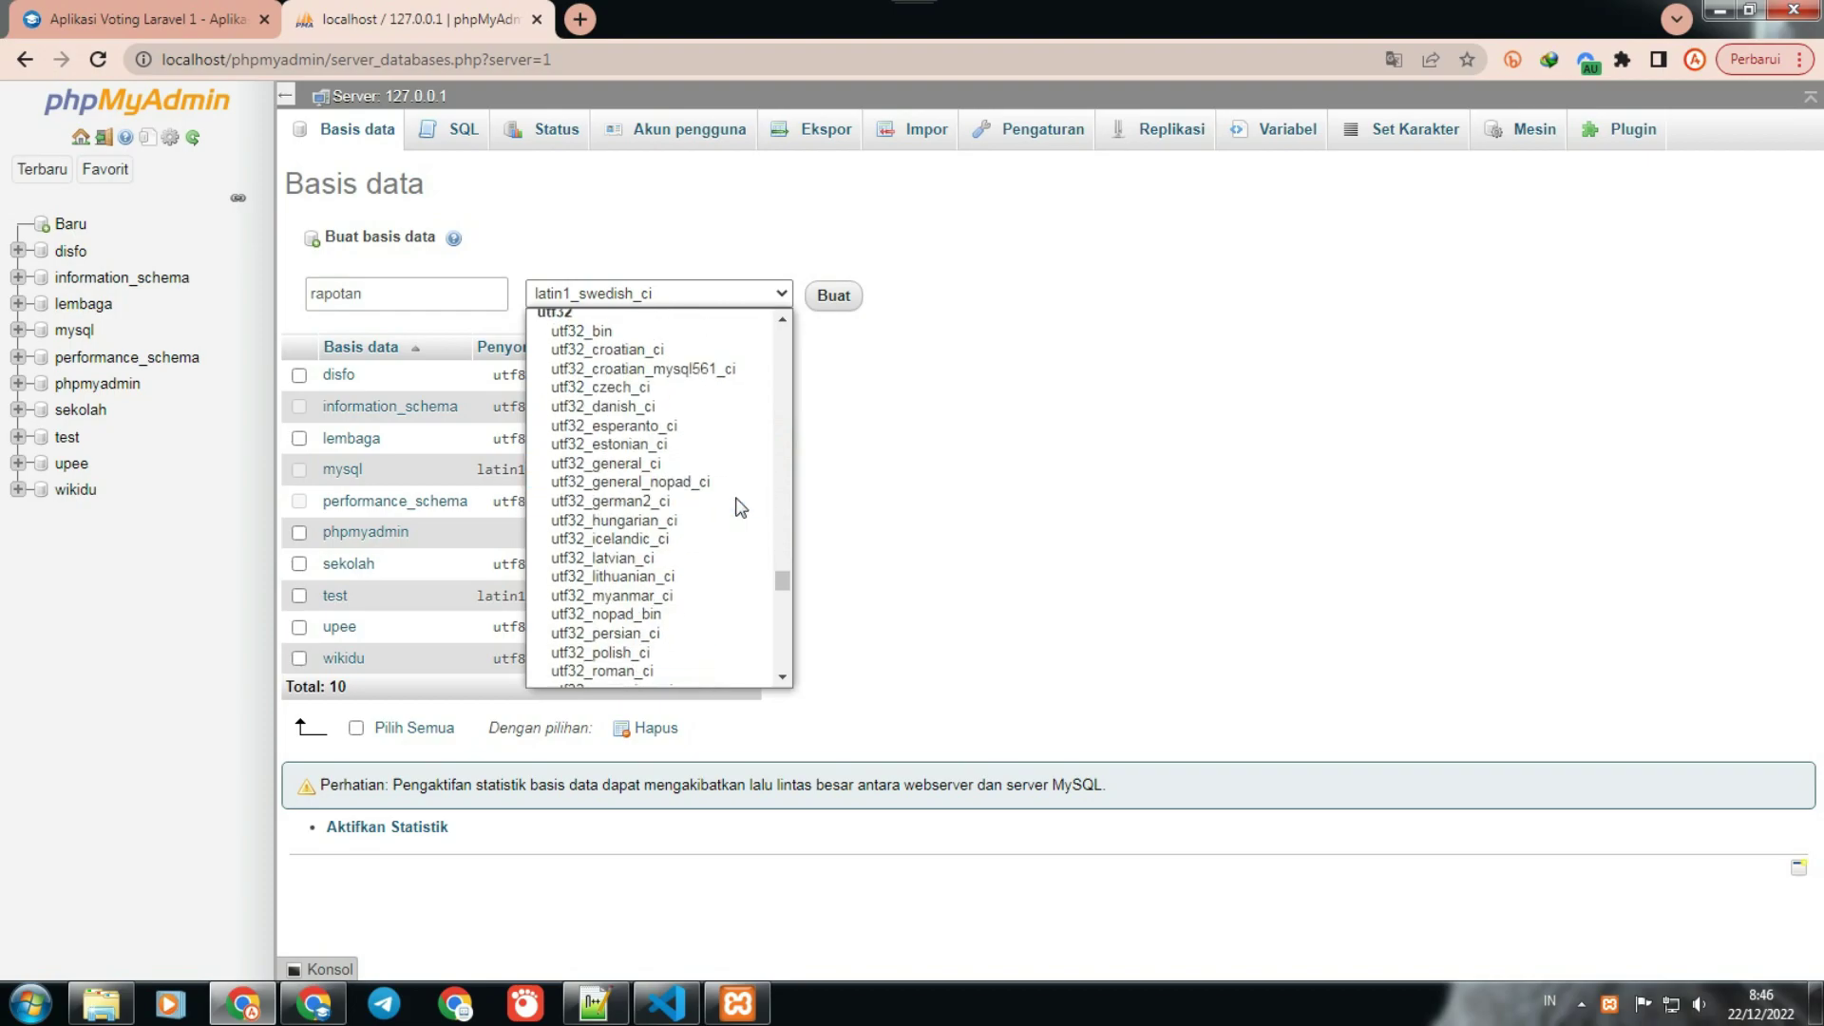
pyautogui.scroll(-15, 684, 399)
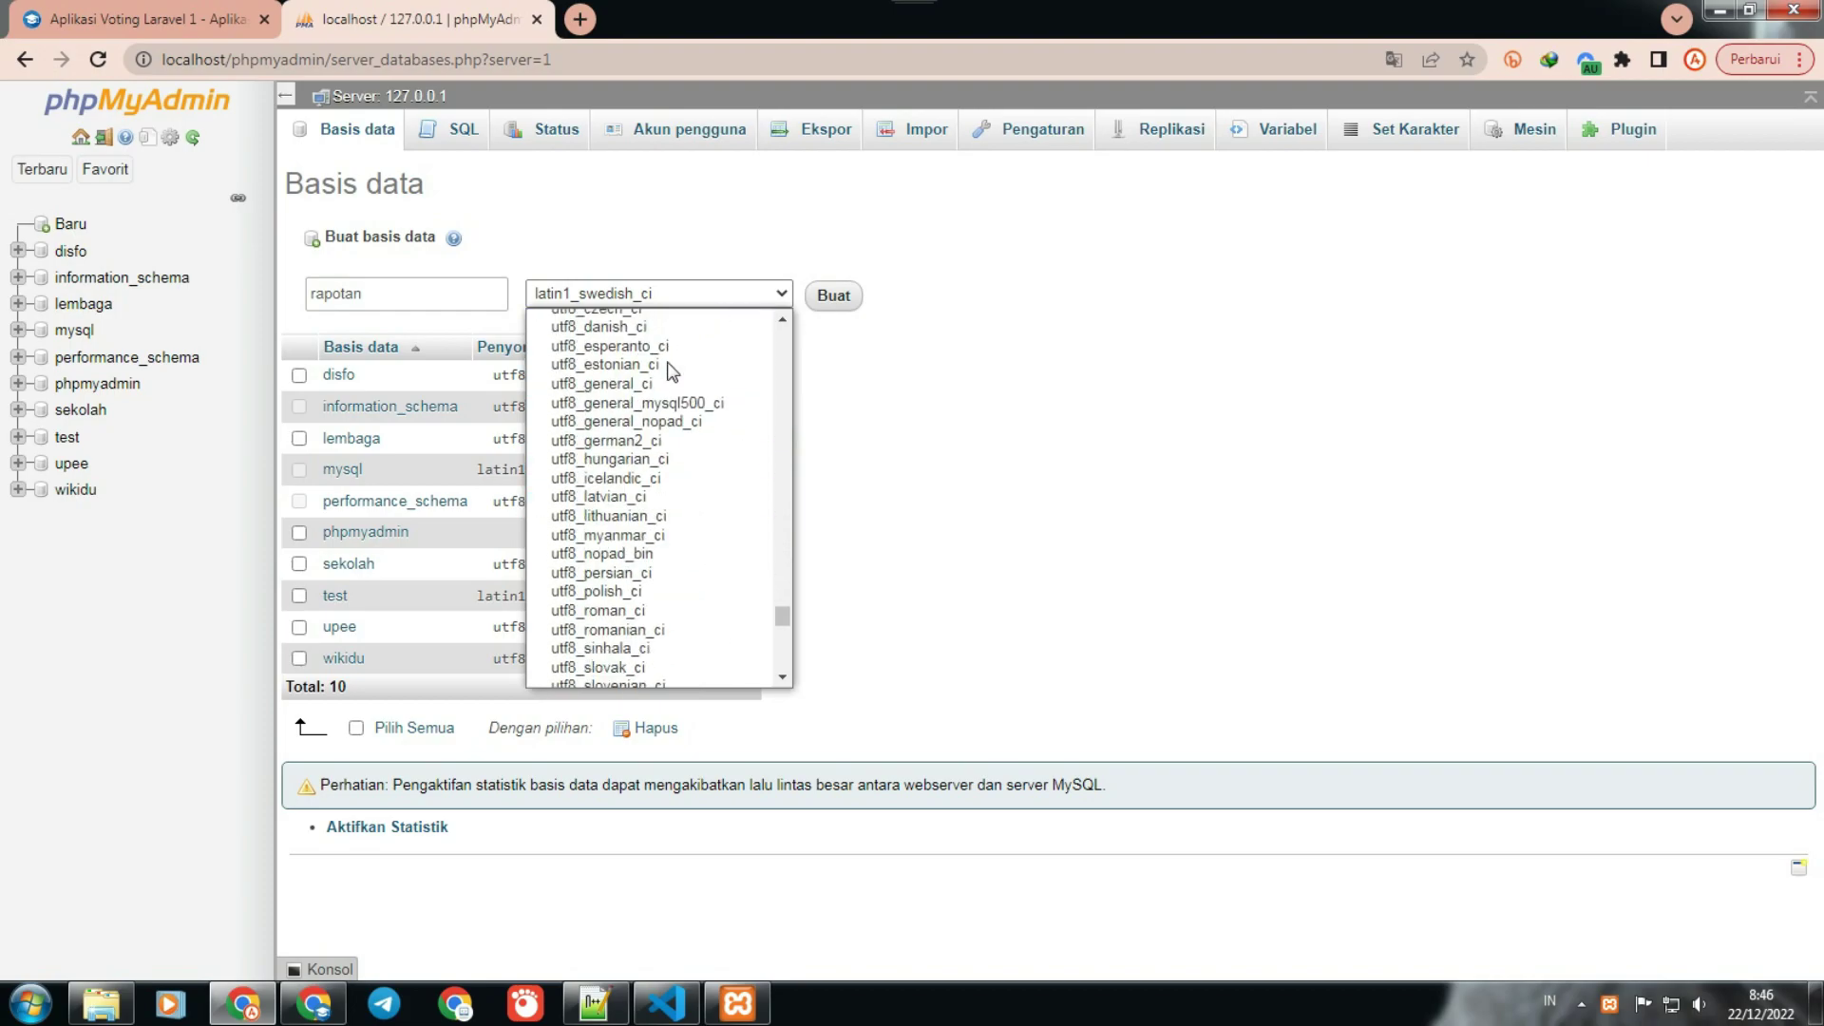
pyautogui.scroll(3, 693, 419)
pyautogui.click(694, 419)
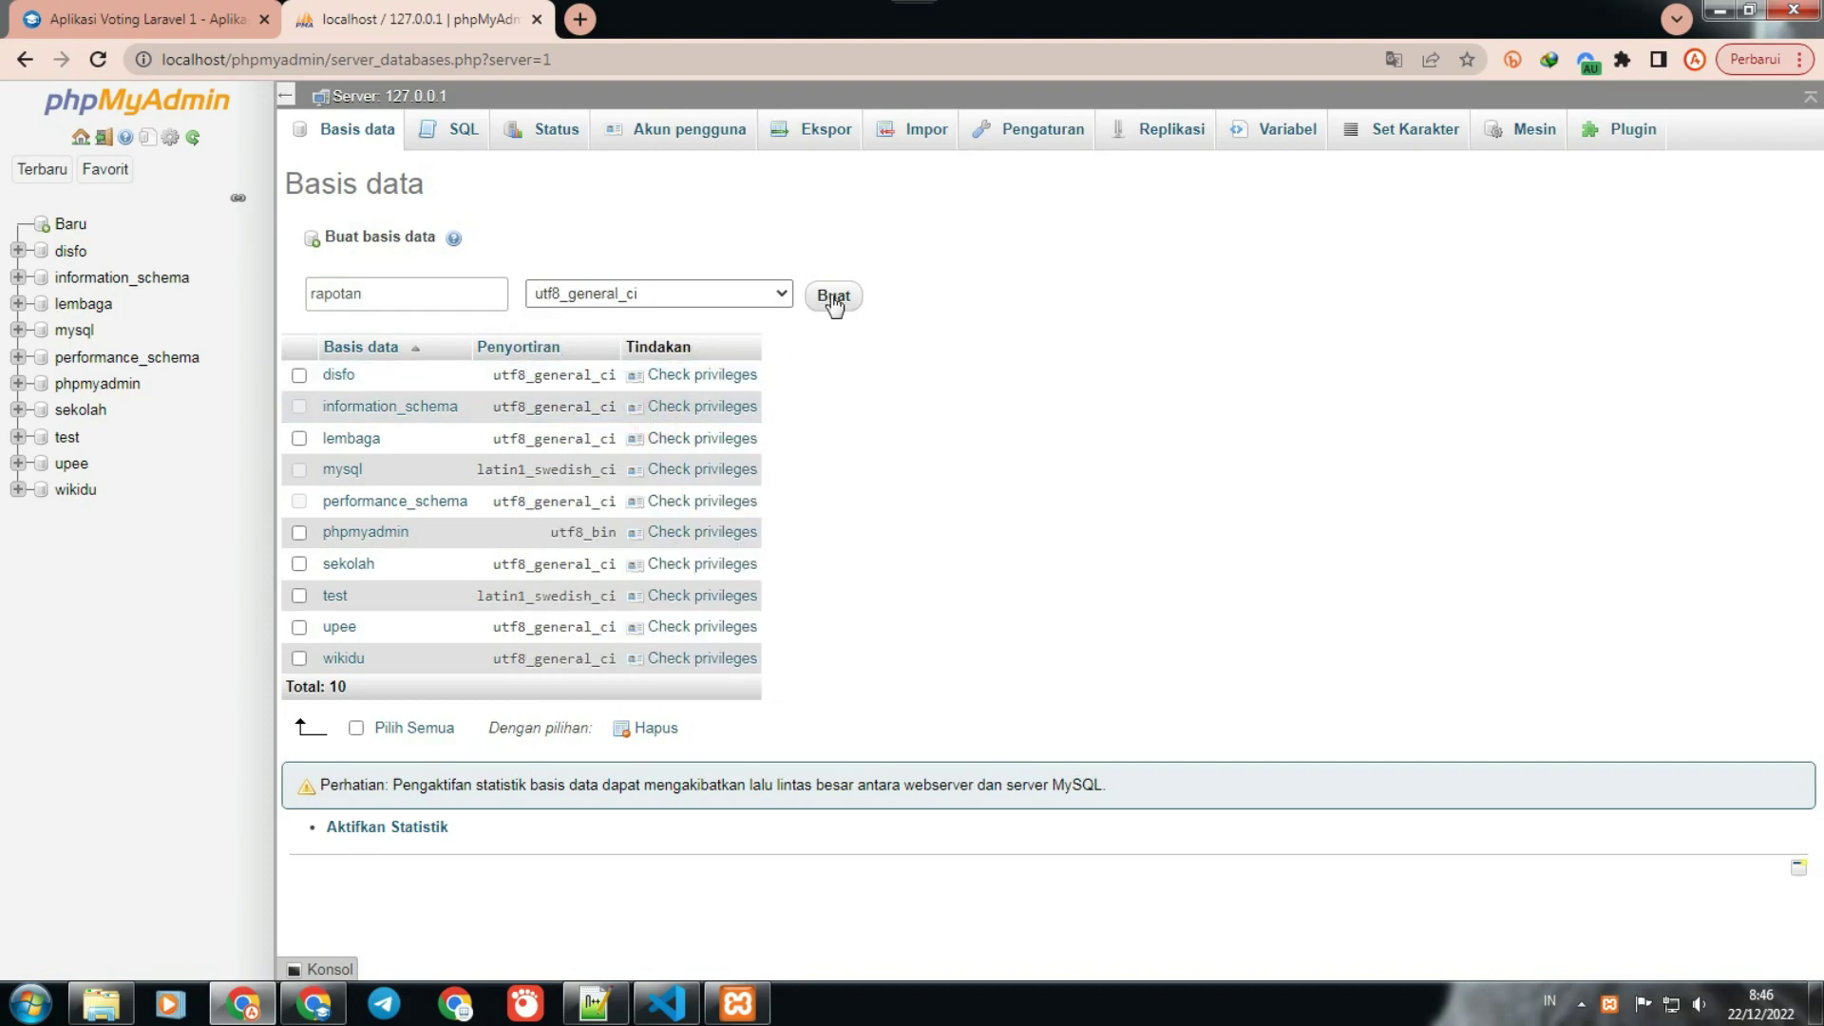
pyautogui.click(829, 296)
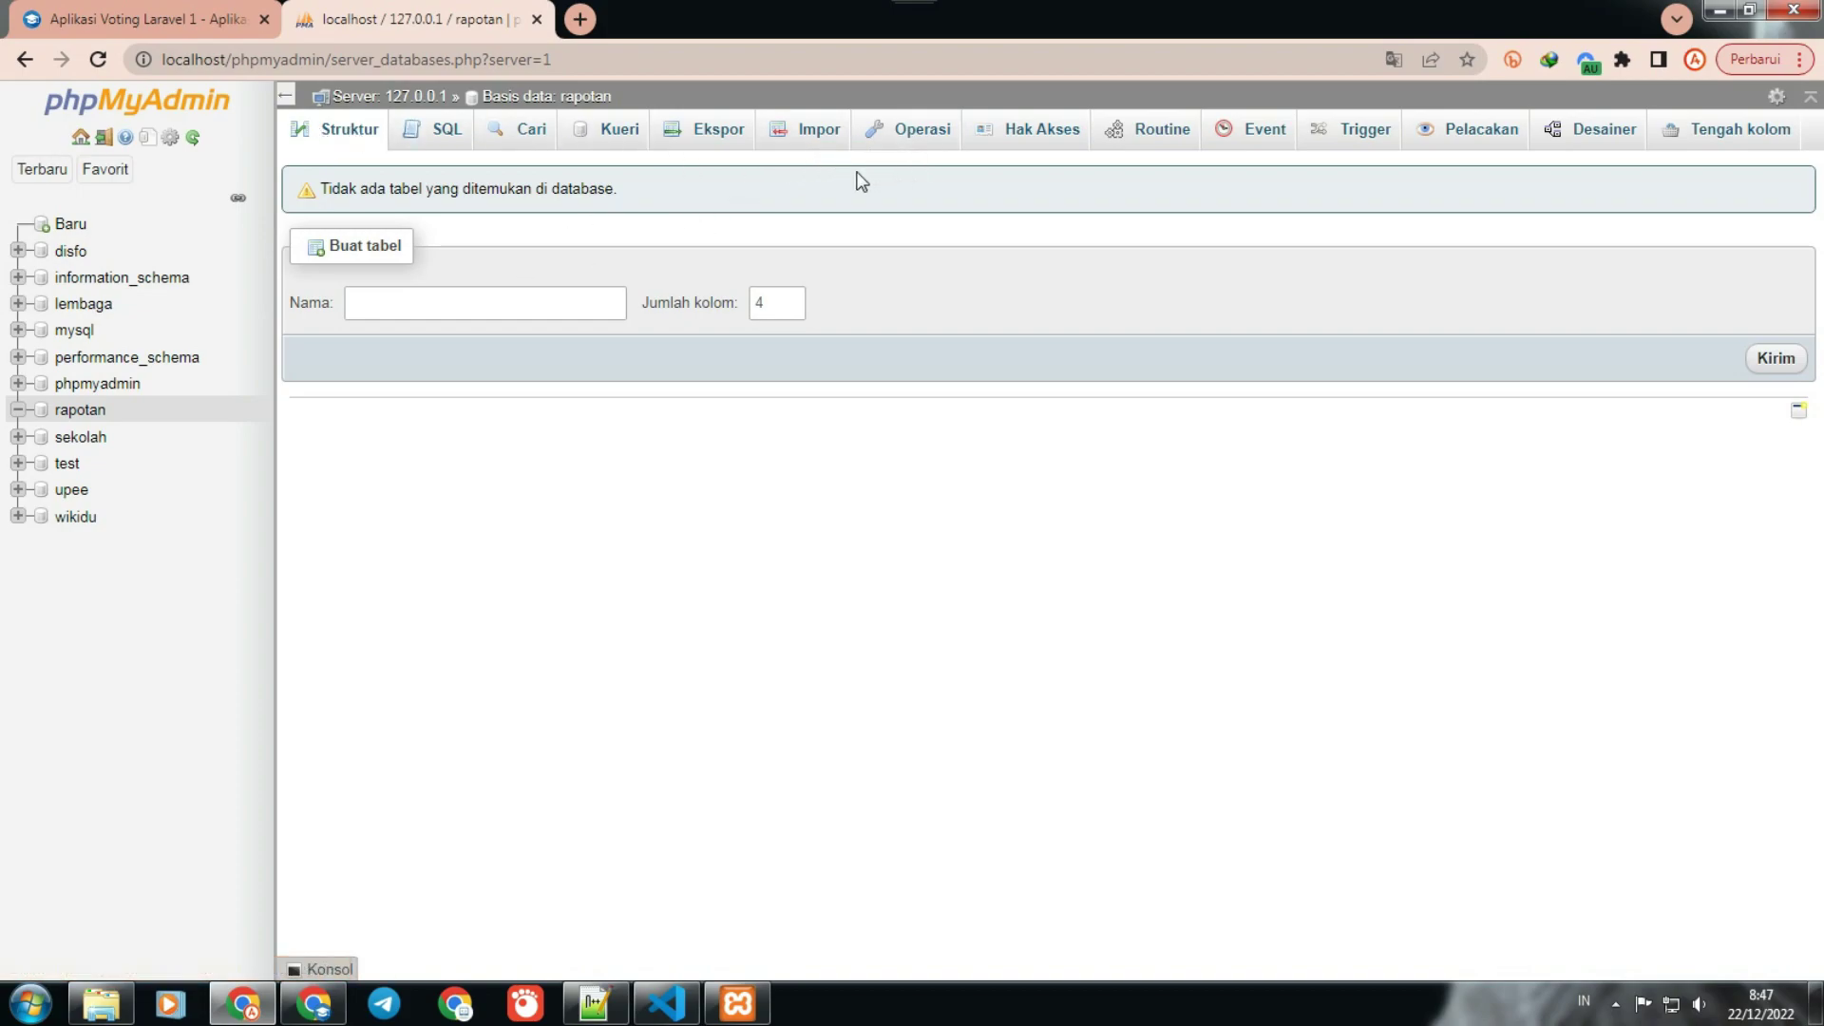
pyautogui.click(677, 1003)
# Step: Run php artisan migrate --seed to build and seed the rapotan database tables
pyautogui.click(677, 946)
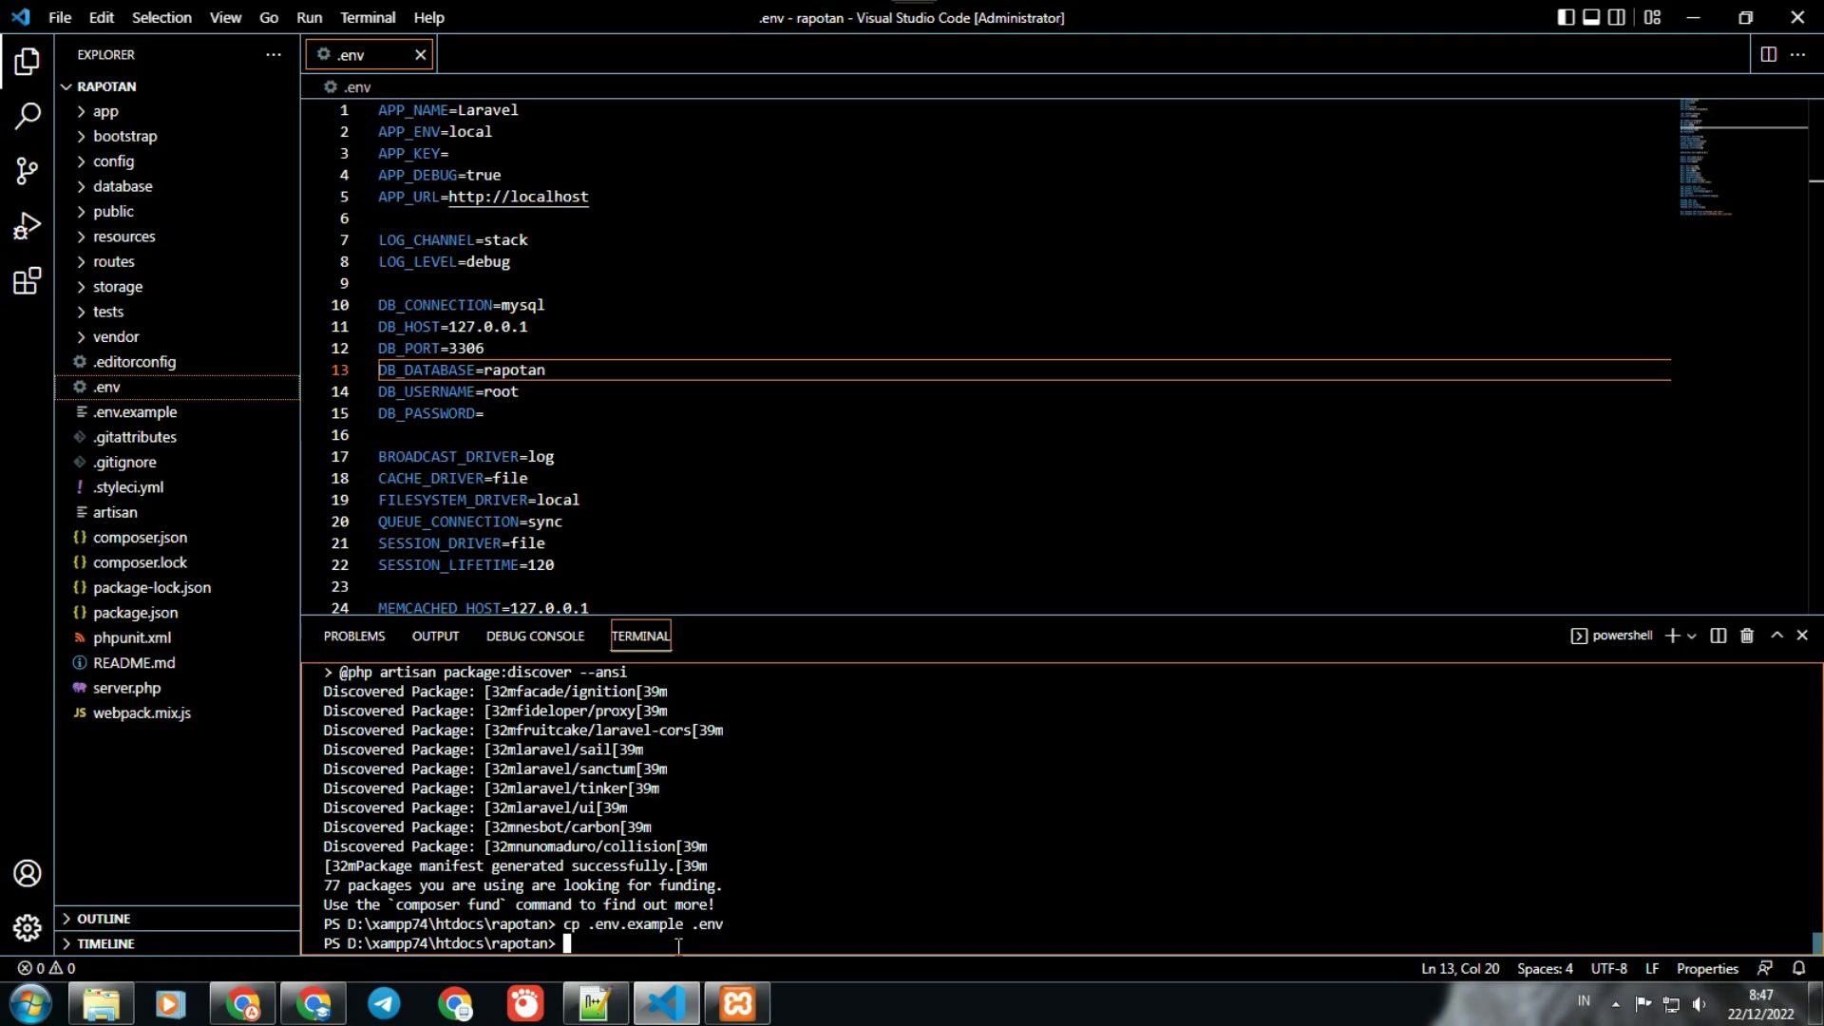
pyautogui.write('php artisan migrate --seed')
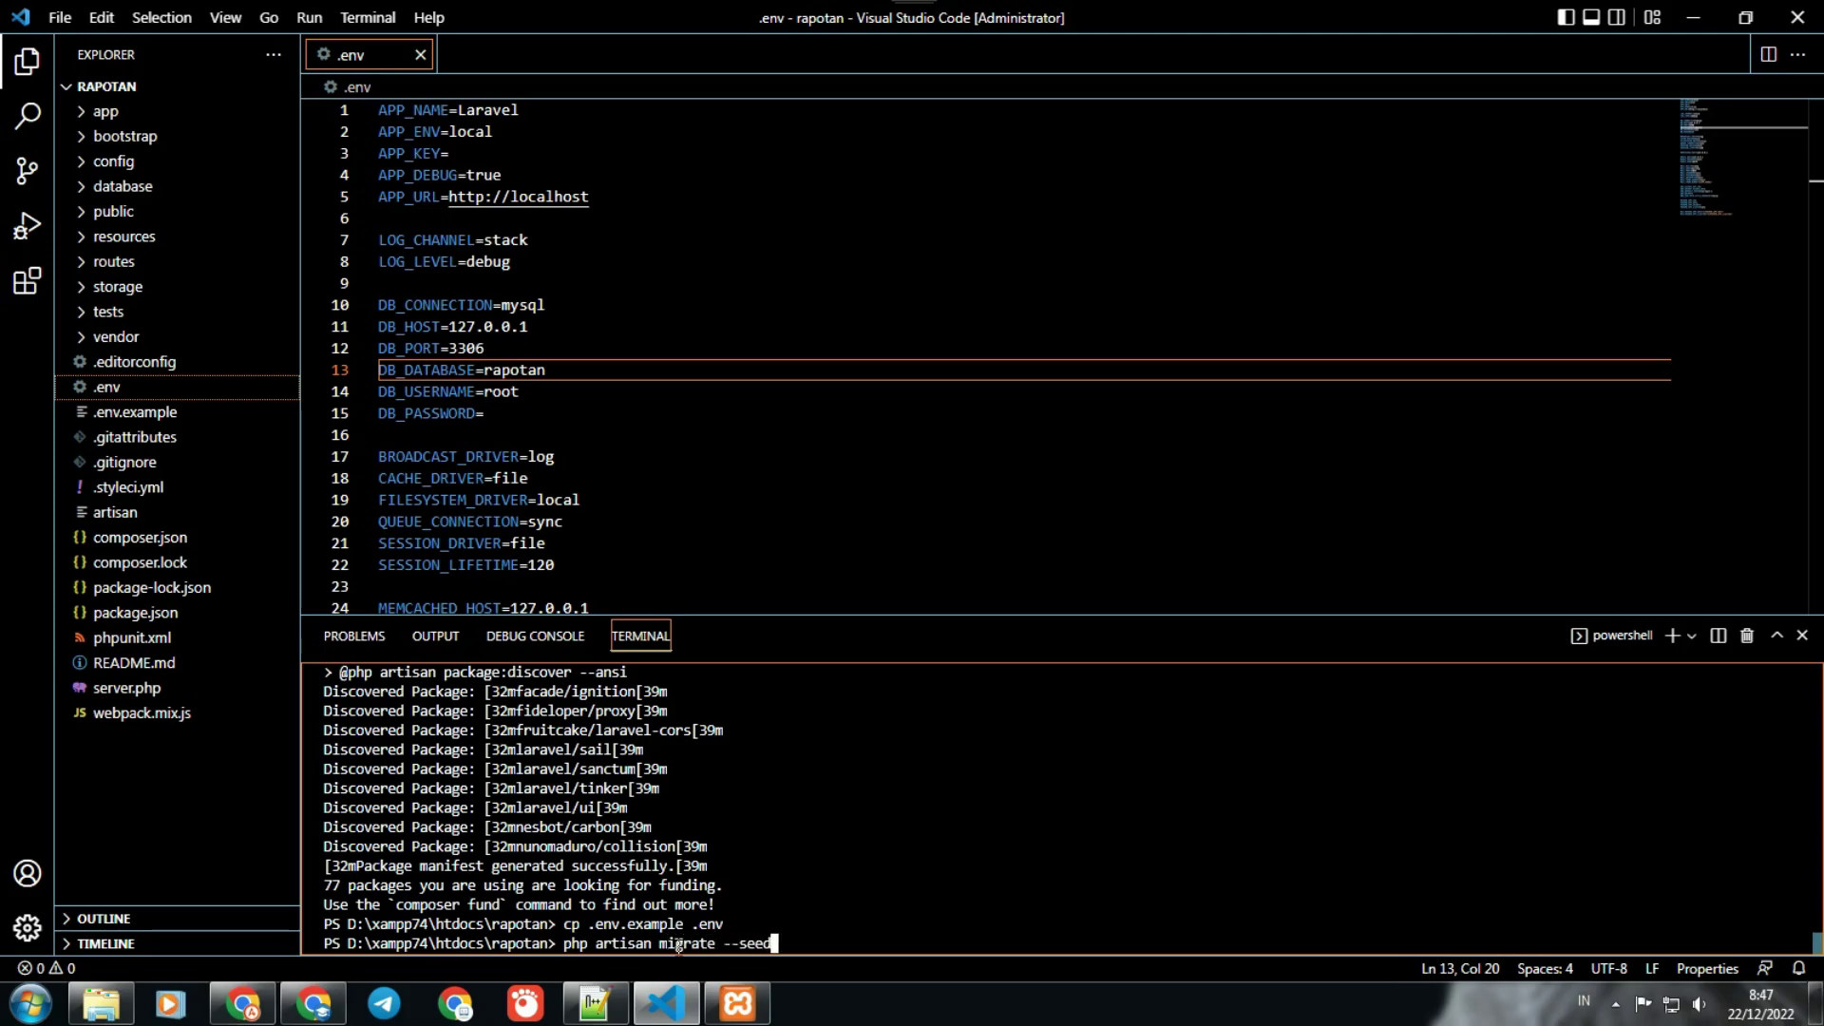
pyautogui.press('Return')
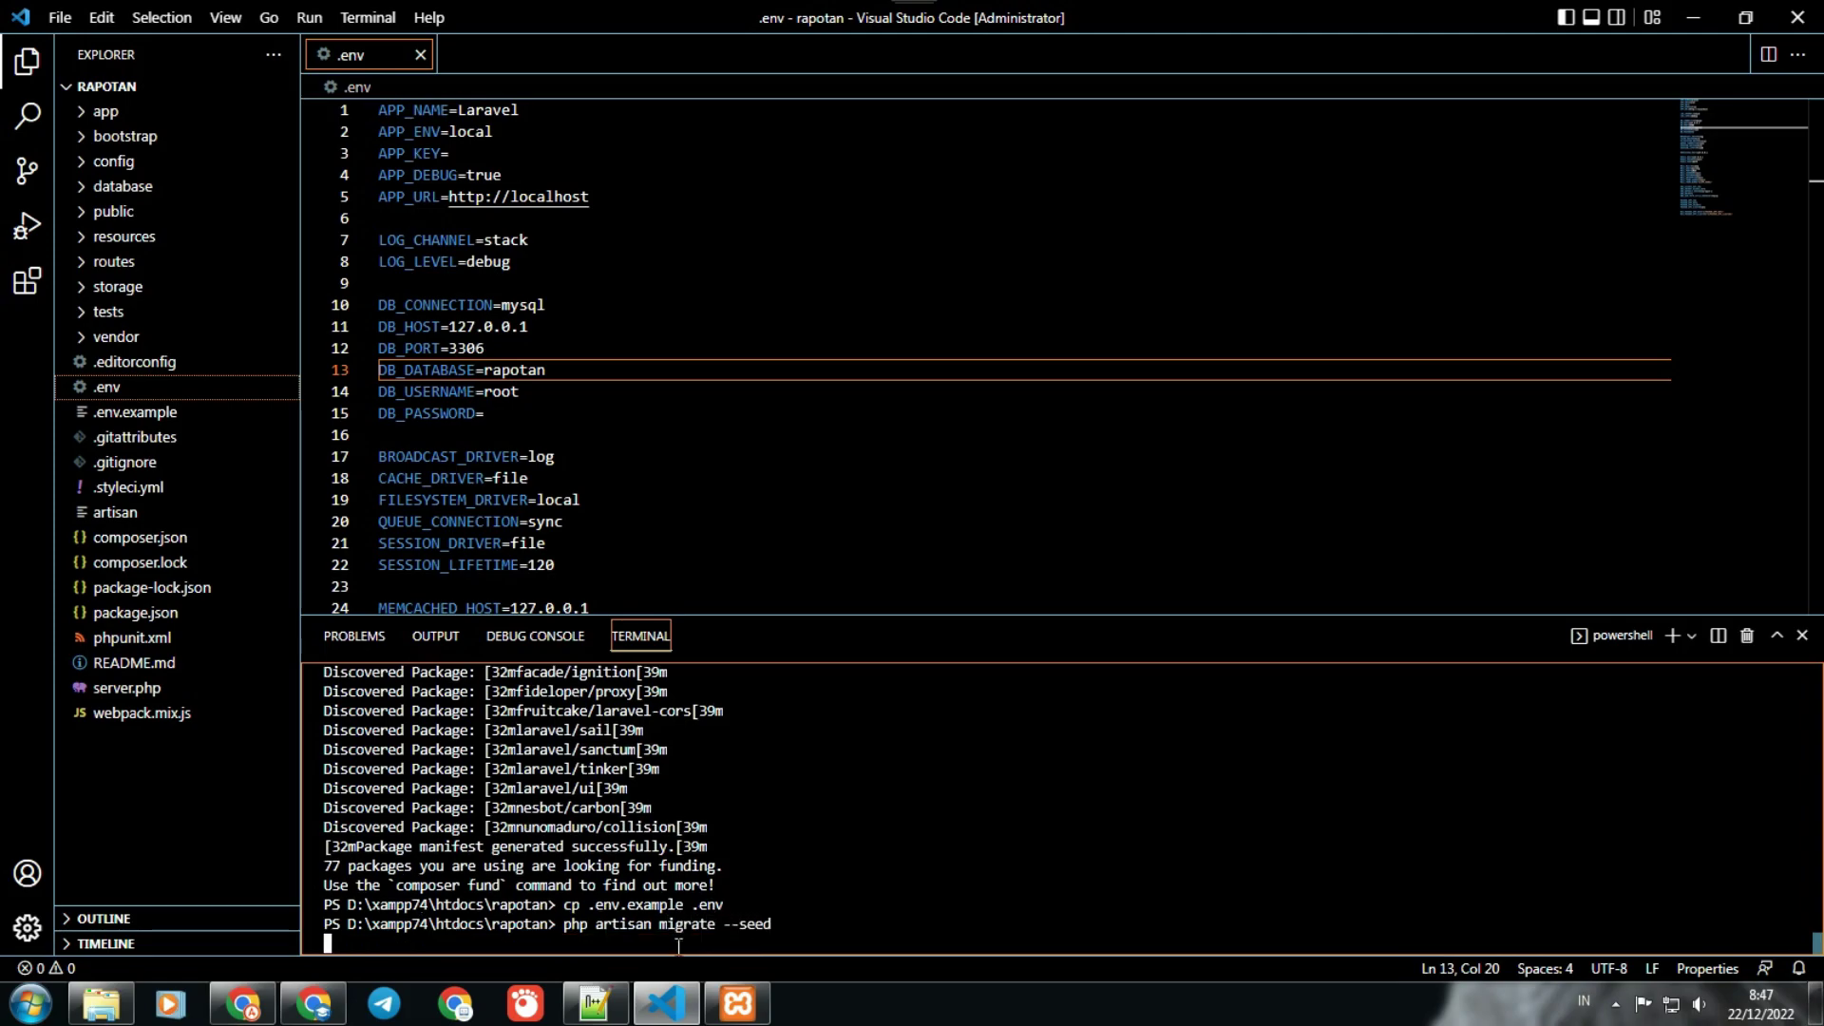
pyautogui.scroll(2, 678, 946)
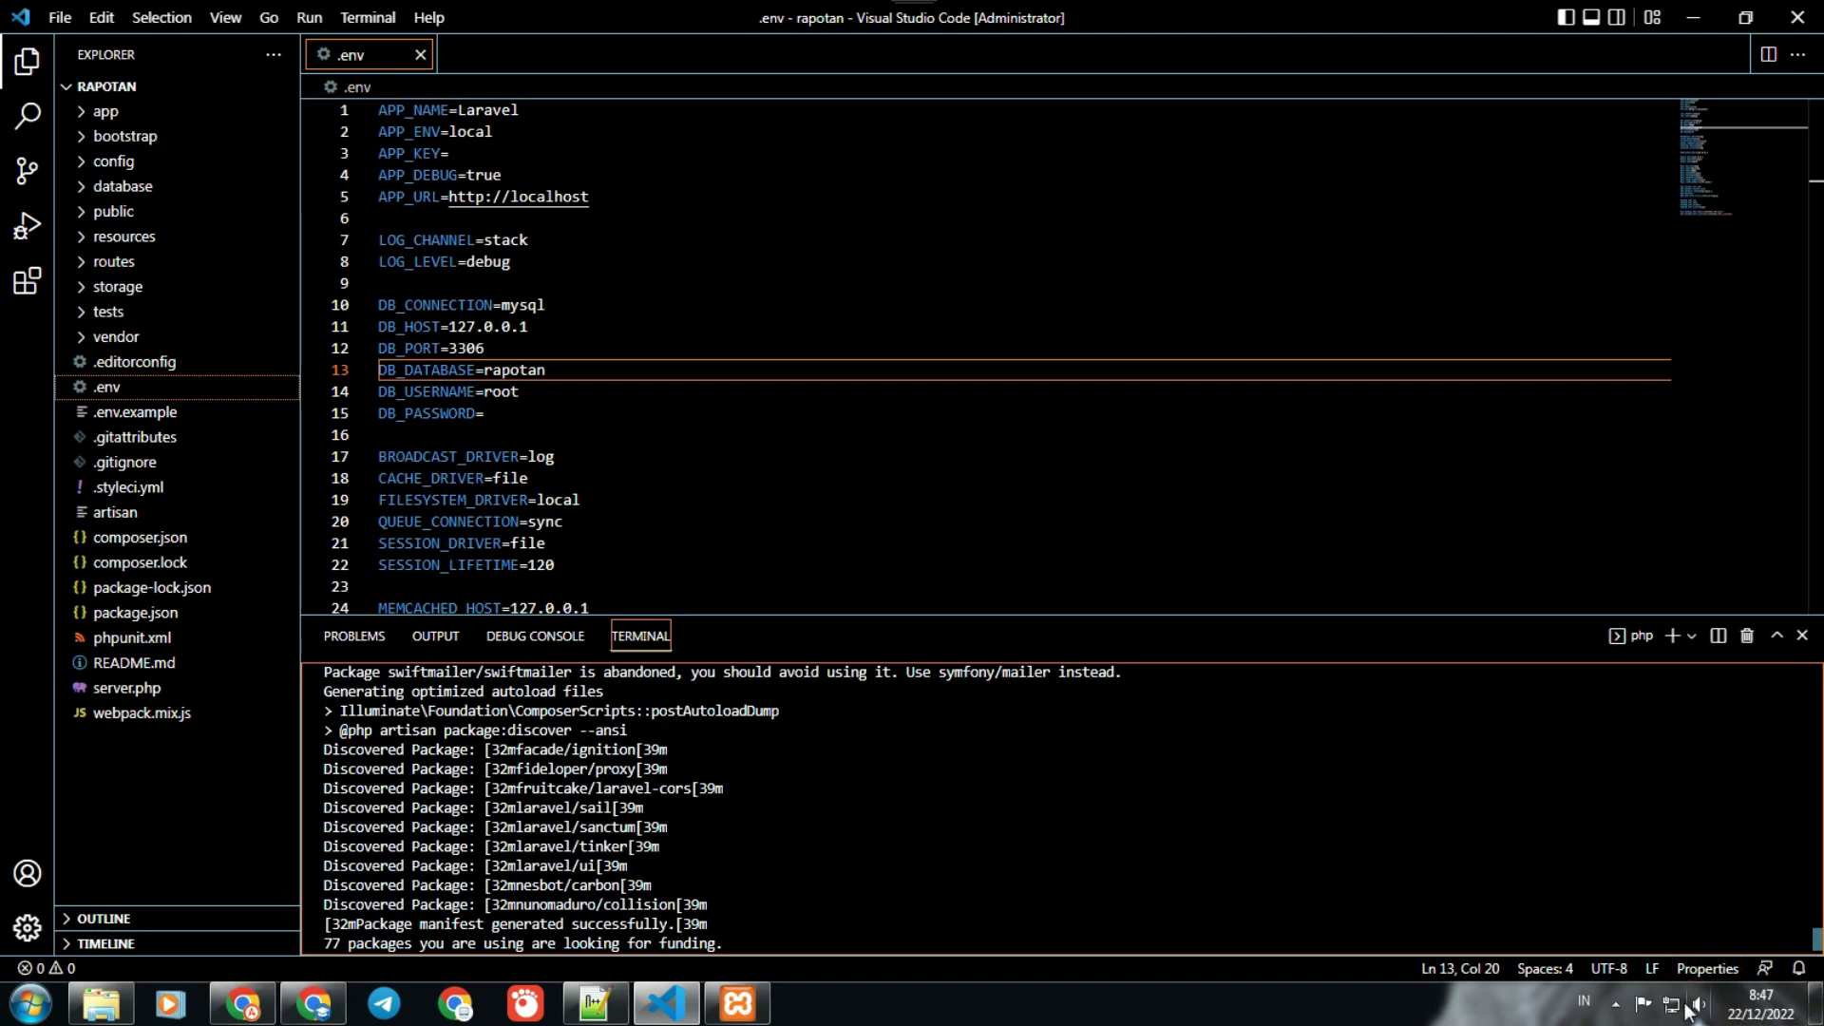
pyautogui.click(1700, 1005)
pyautogui.moveTo(1698, 812); pyautogui.dragTo(1698, 819)
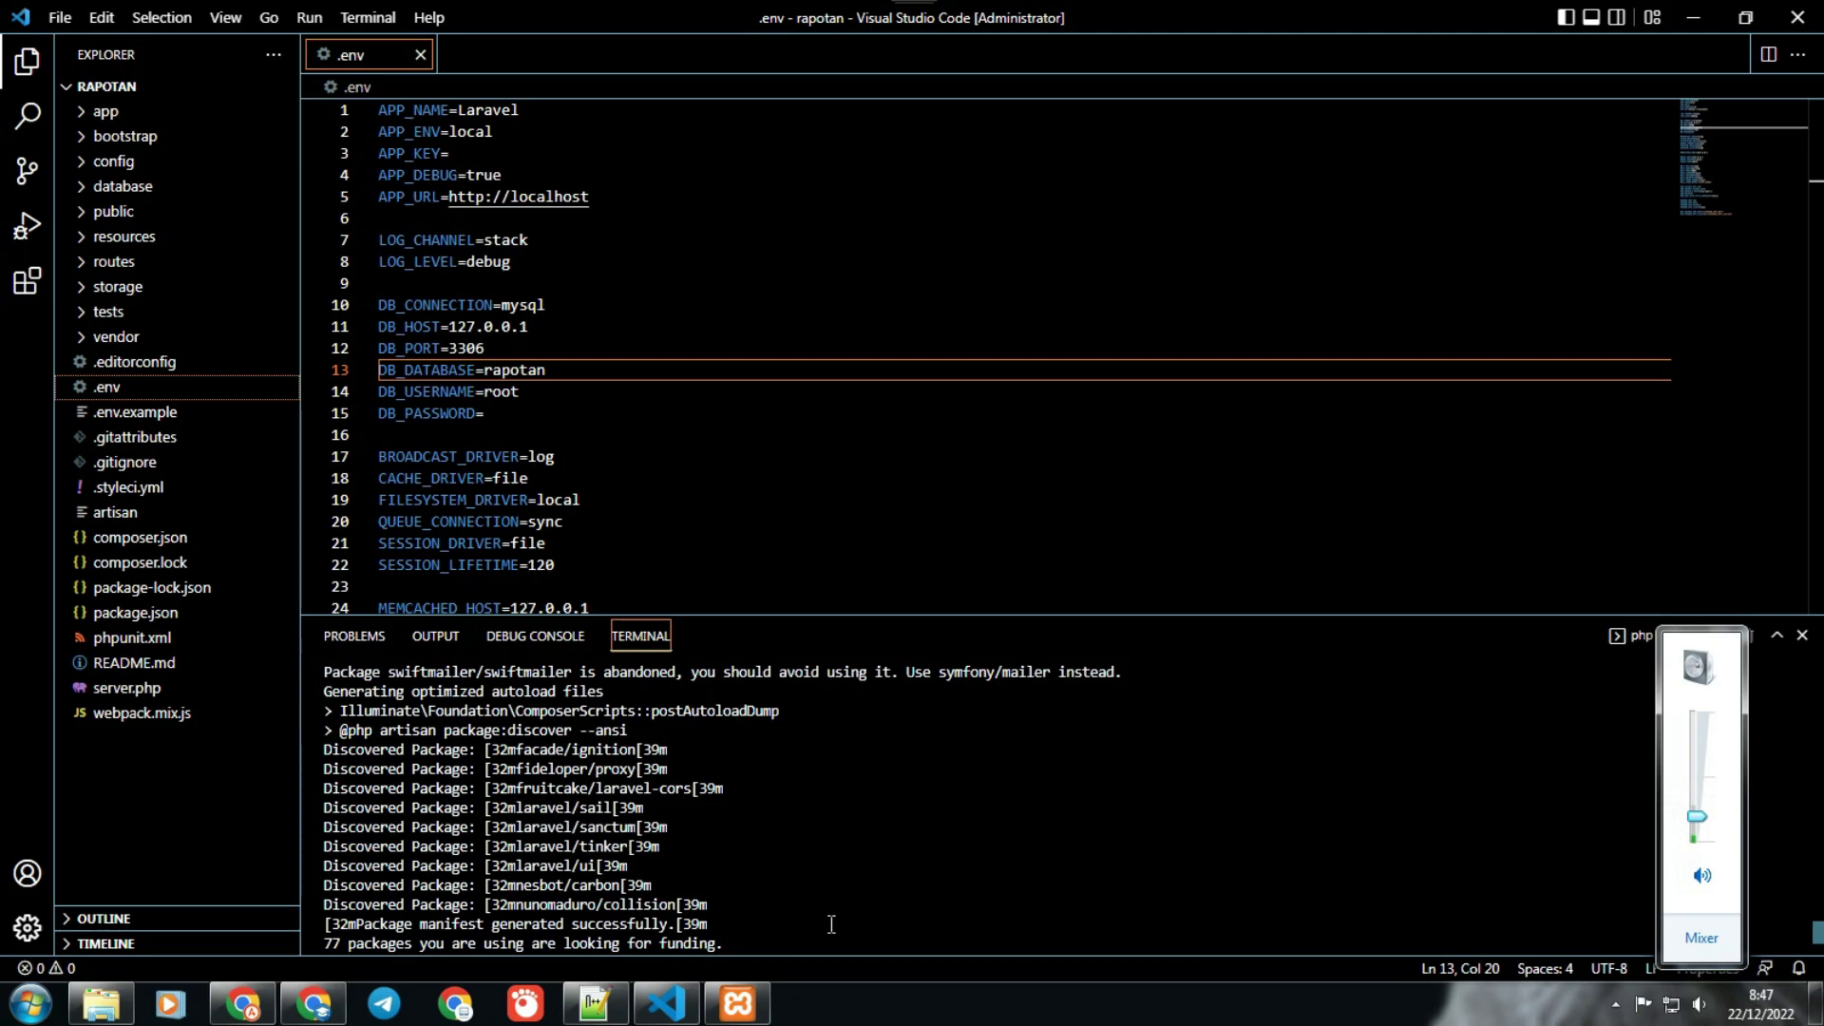
pyautogui.click(824, 927)
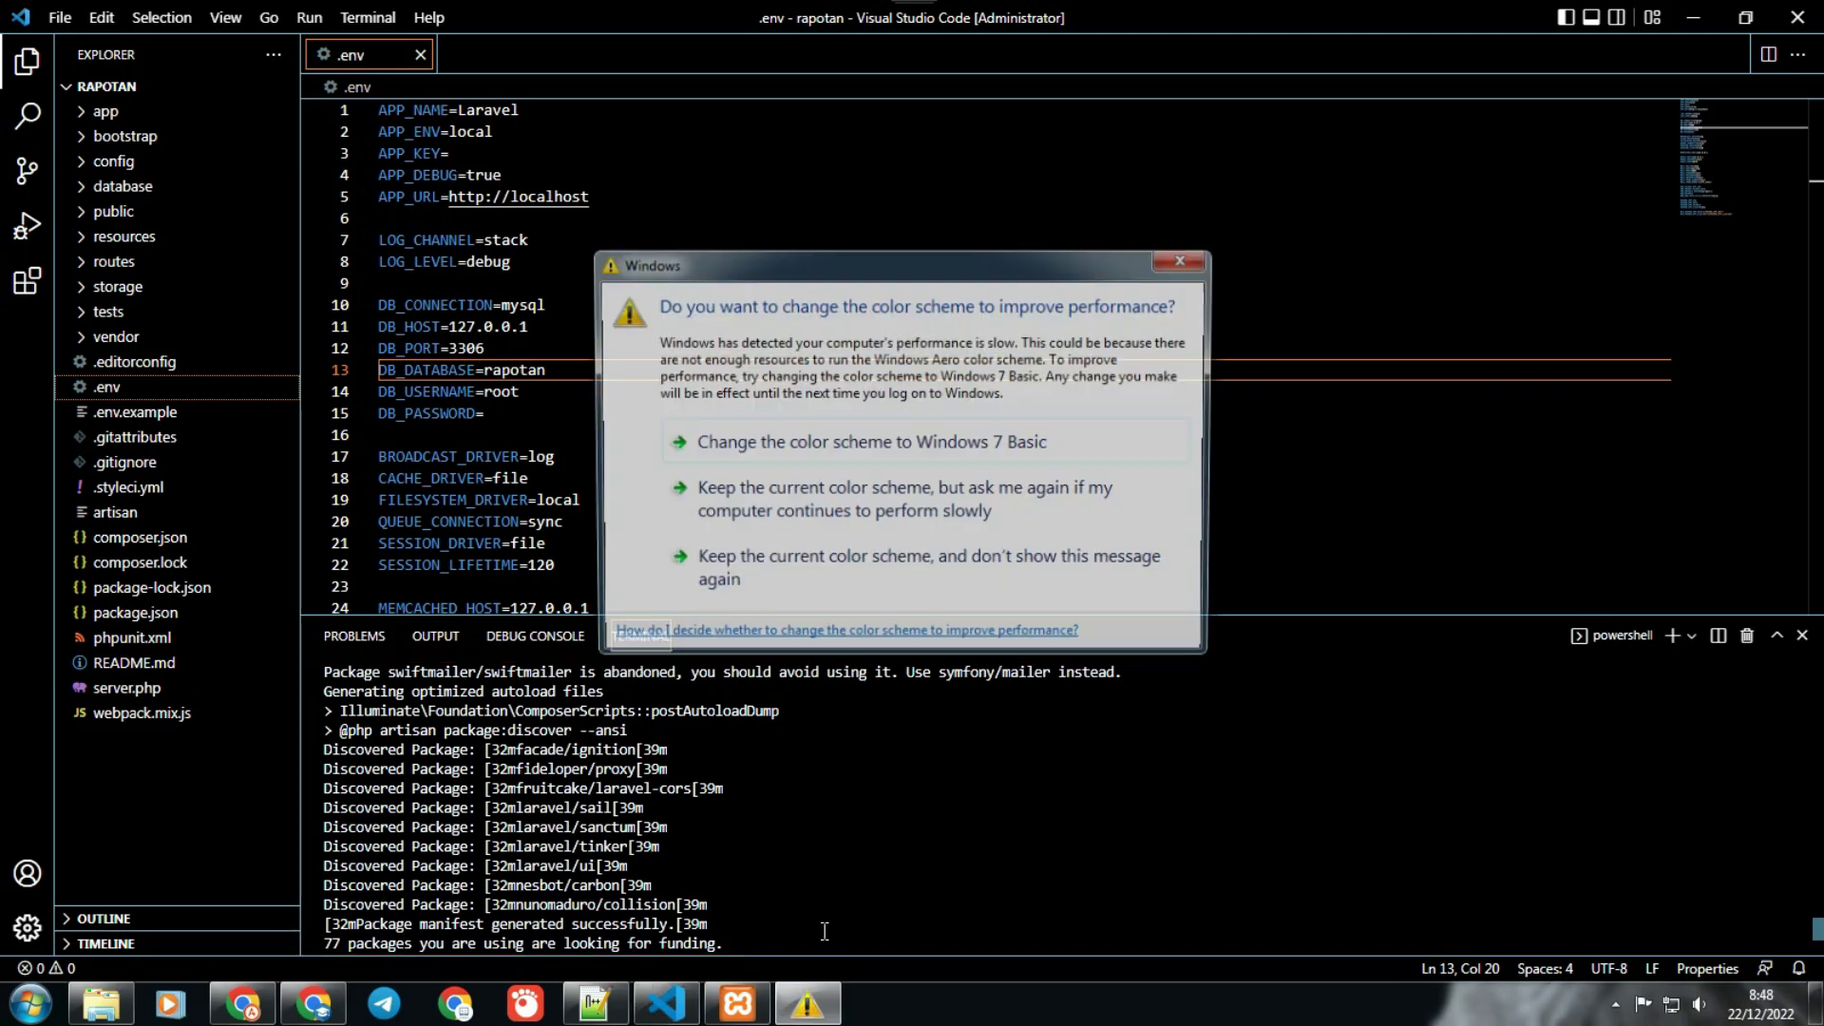
pyautogui.click(677, 492)
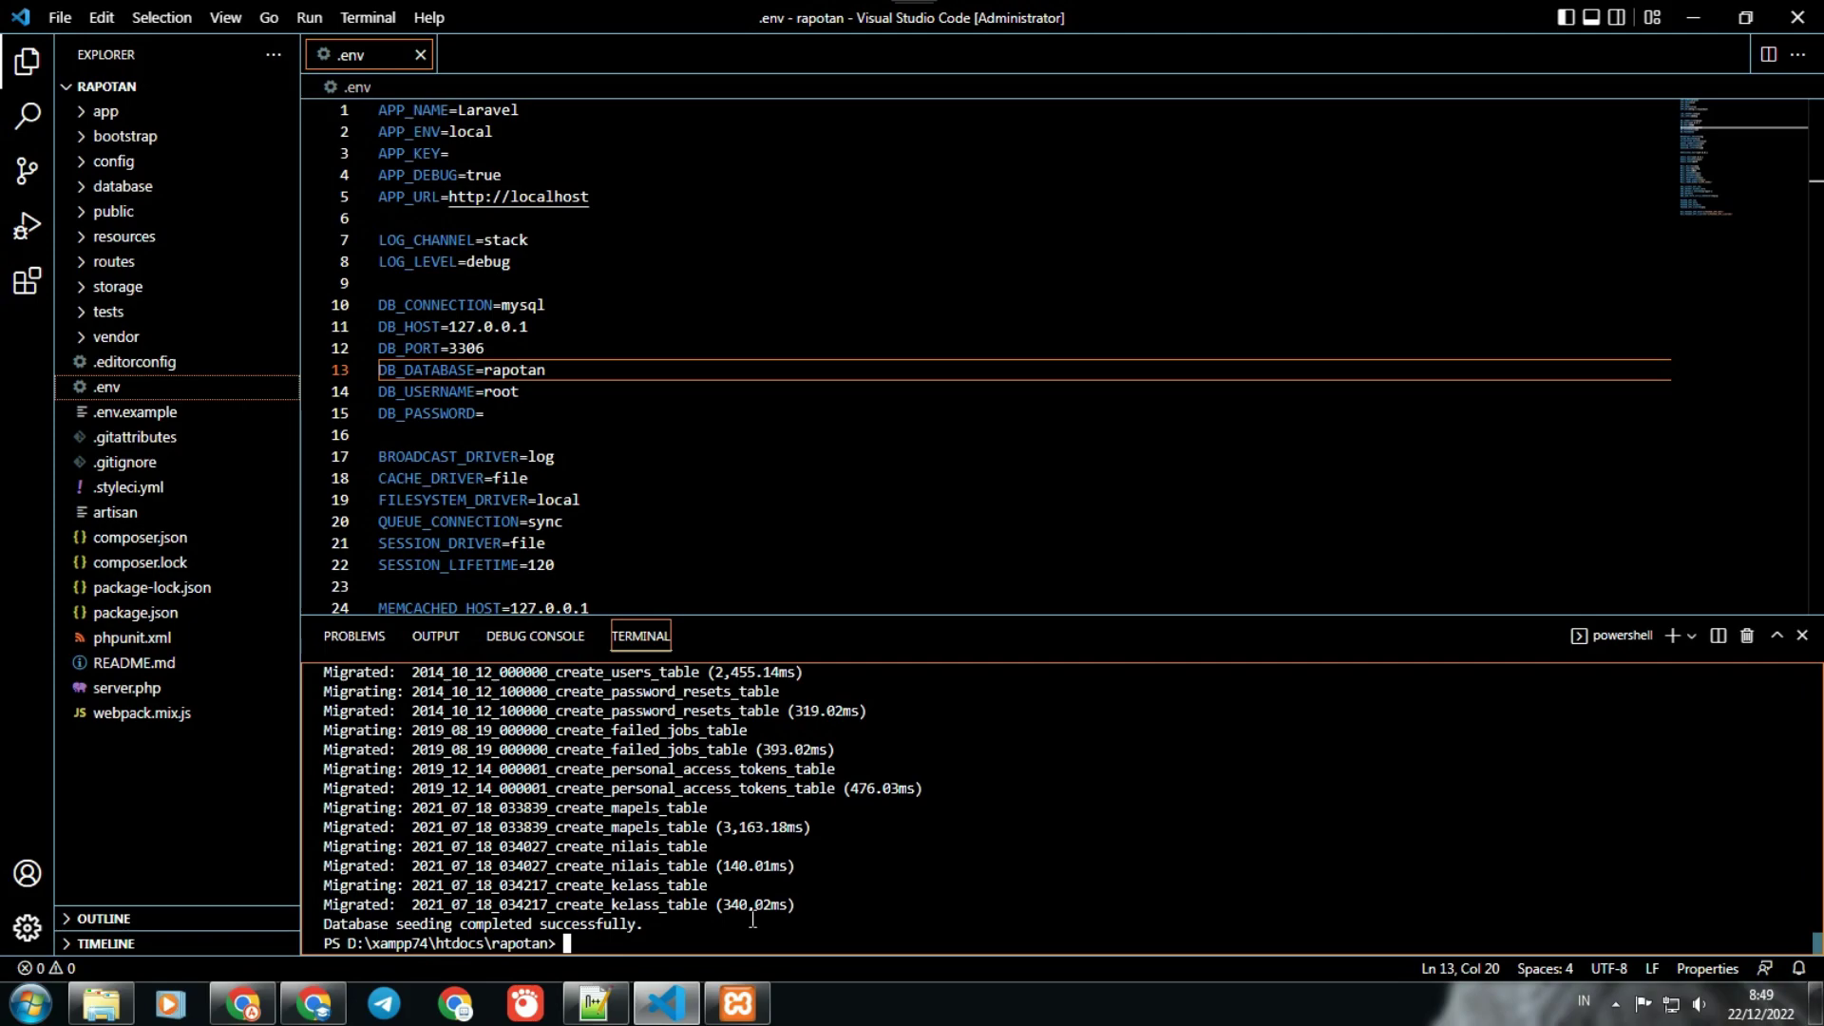
# Step: Start the Laravel development server at 127.0.0.1:8000 with php artisan serve
pyautogui.write('php artisn')
pyautogui.press('BackSpace')
pyautogui.press('BackSpace')
pyautogui.write('an serve')
pyautogui.press('Return')
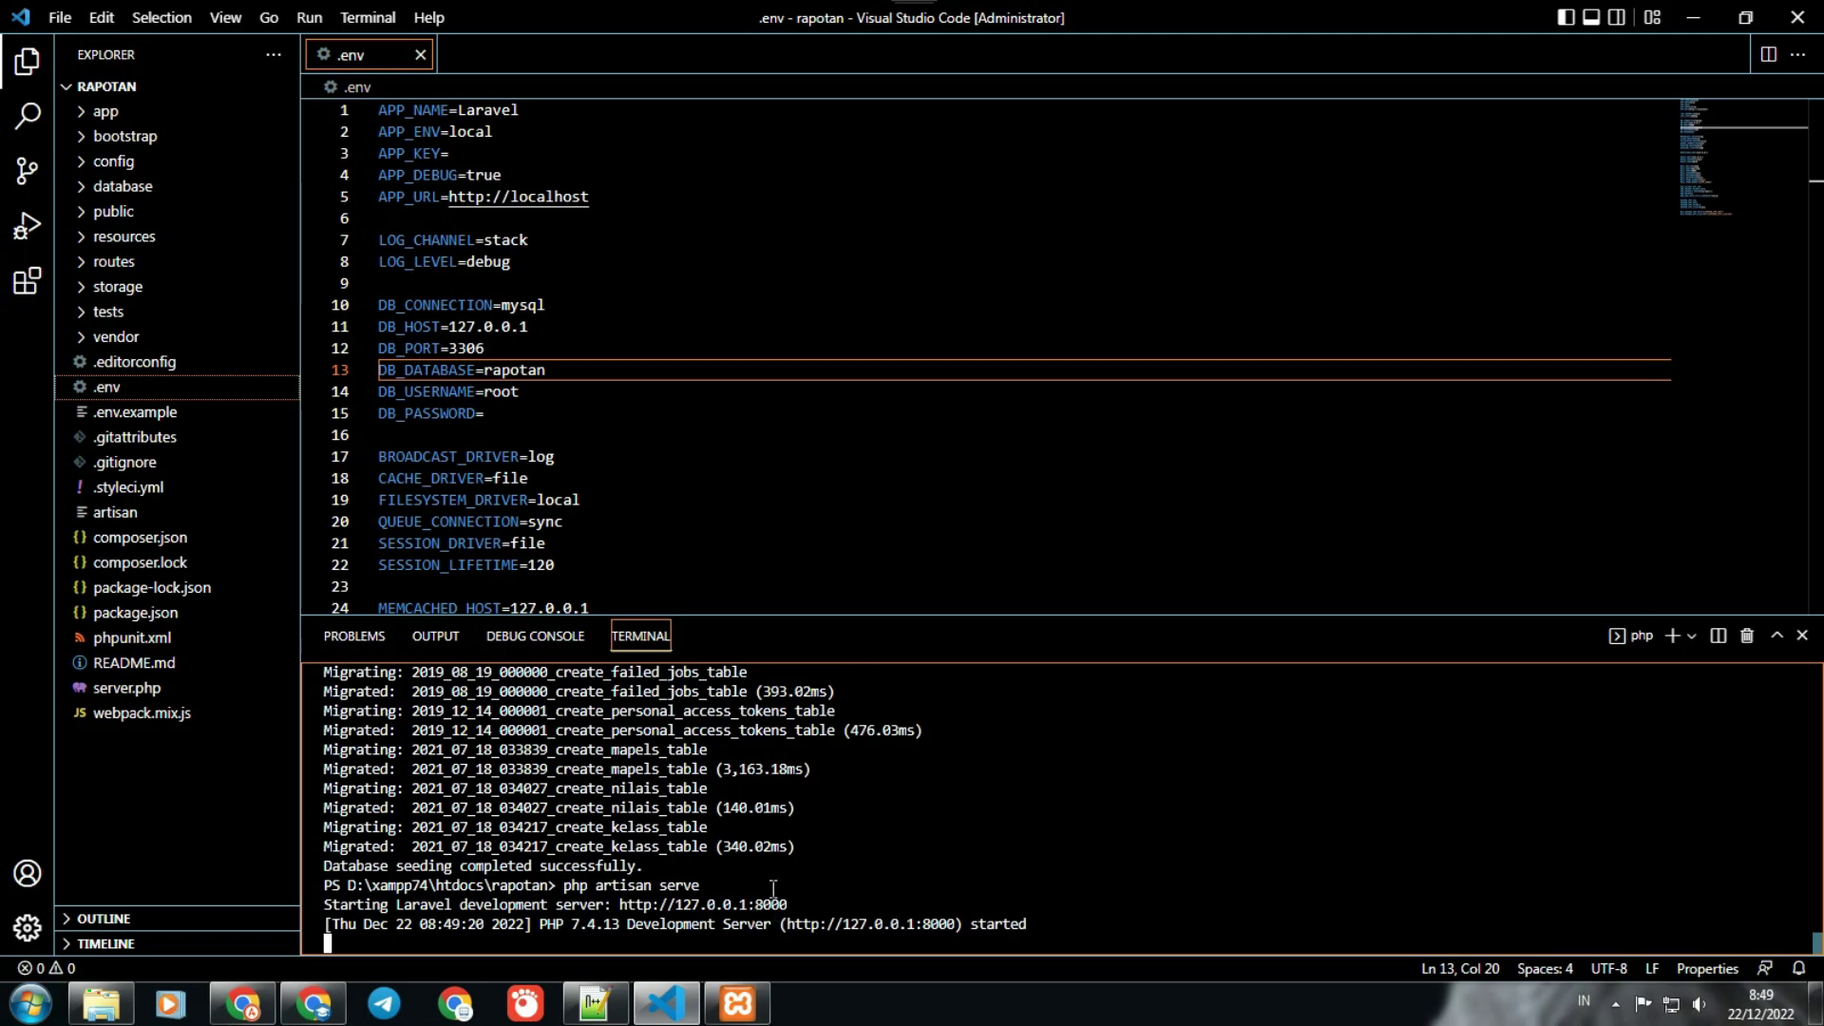
# Step: Open 127.0.0.1:8000 in Chrome, see the missing encryption key error, and return to .env in VS Code
pyautogui.keyDown('ctrl'); pyautogui.click(763, 904); pyautogui.keyUp('ctrl')
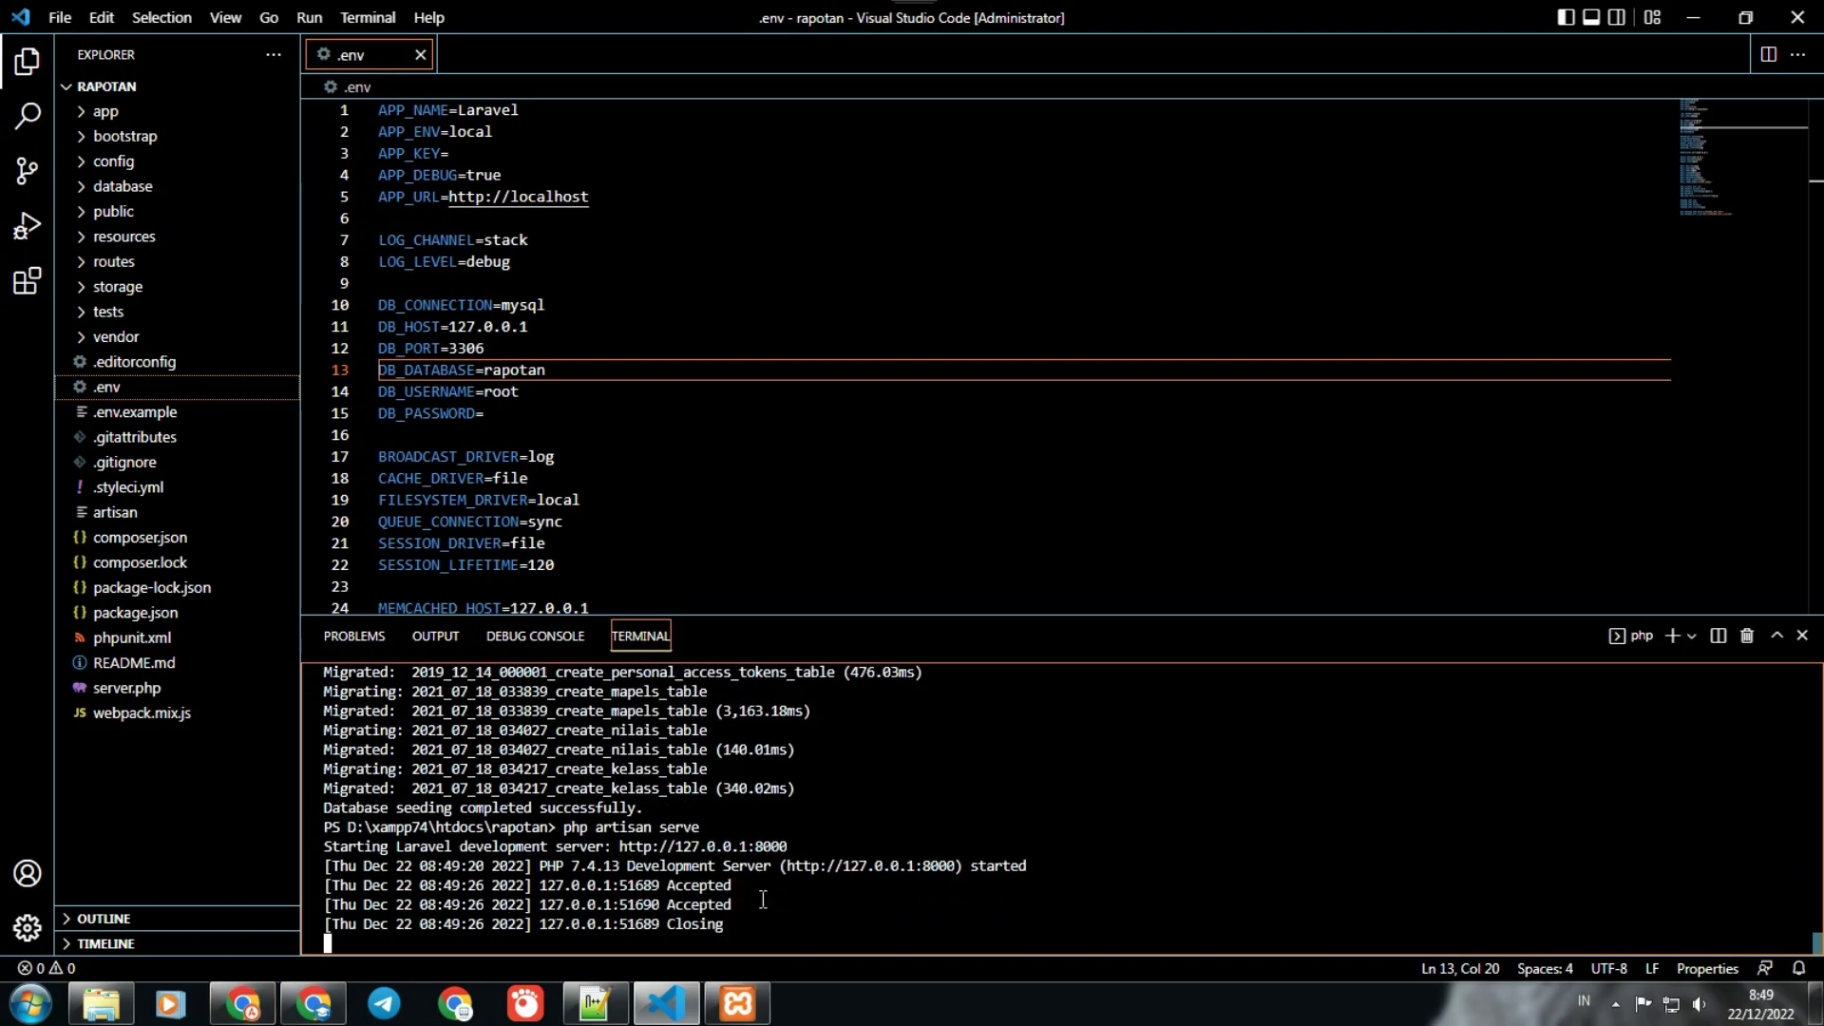
pyautogui.click(242, 1004)
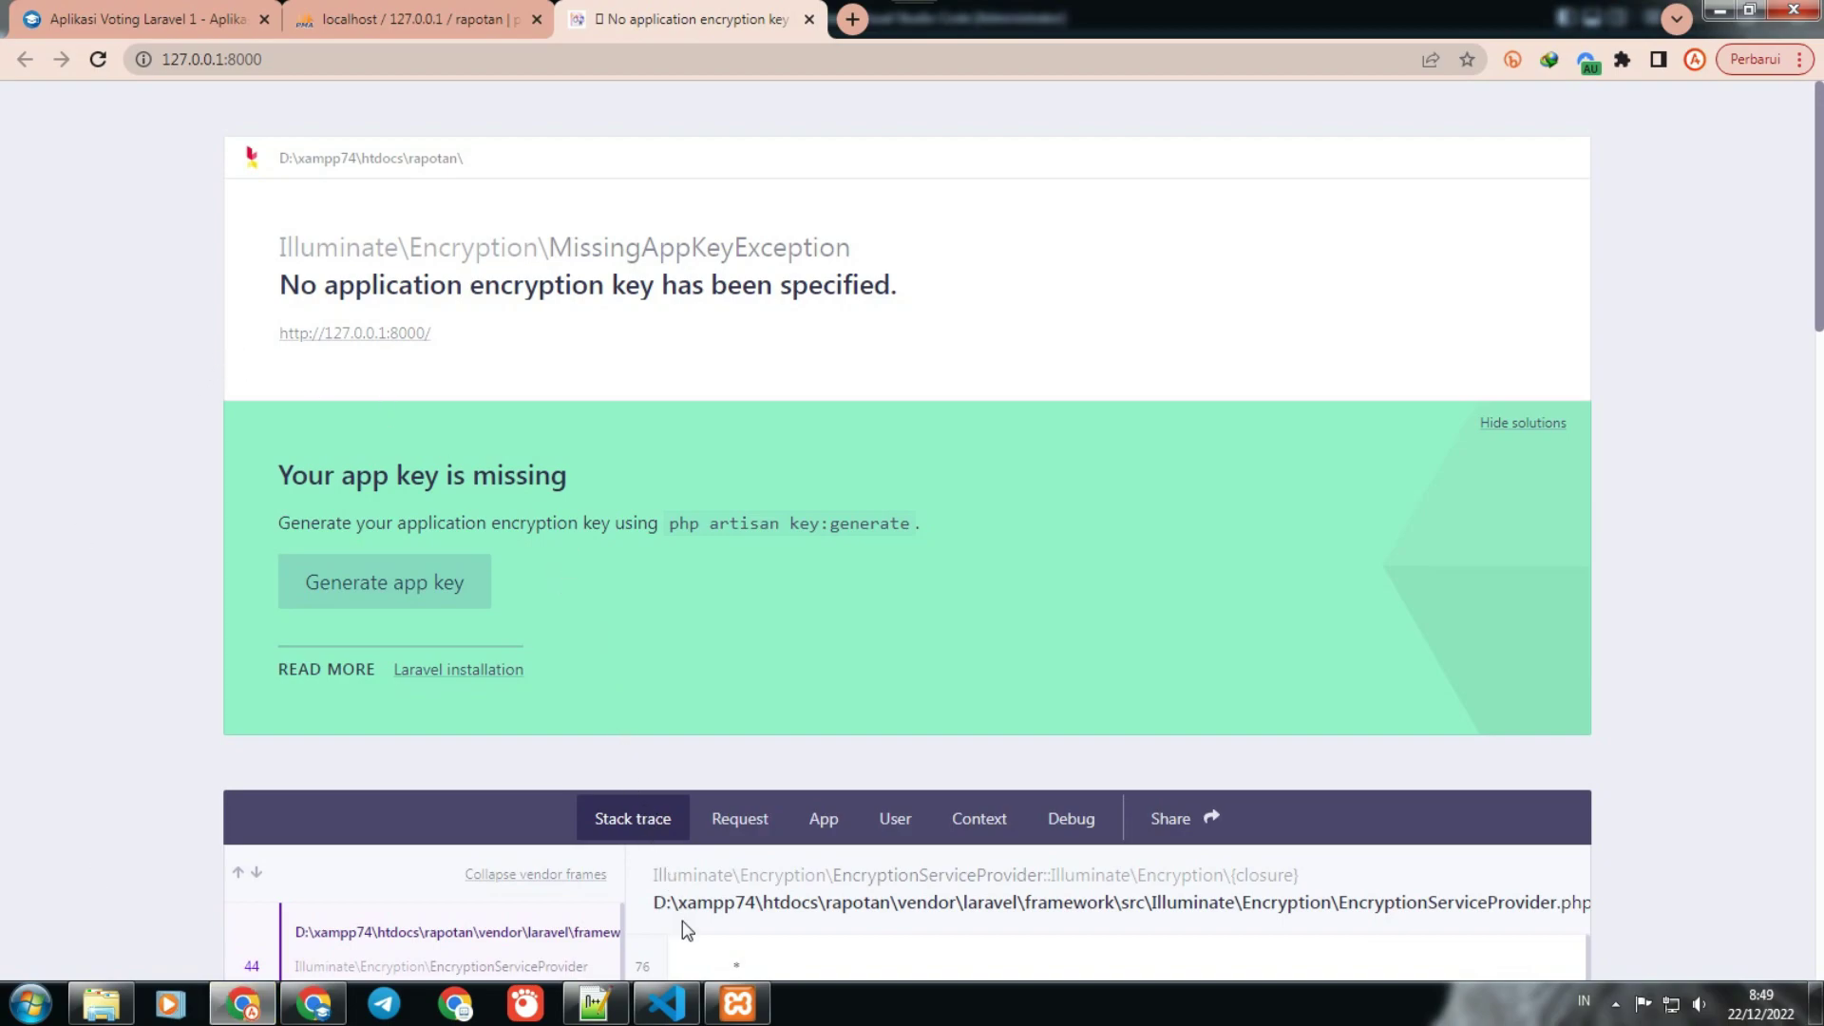
pyautogui.click(667, 1004)
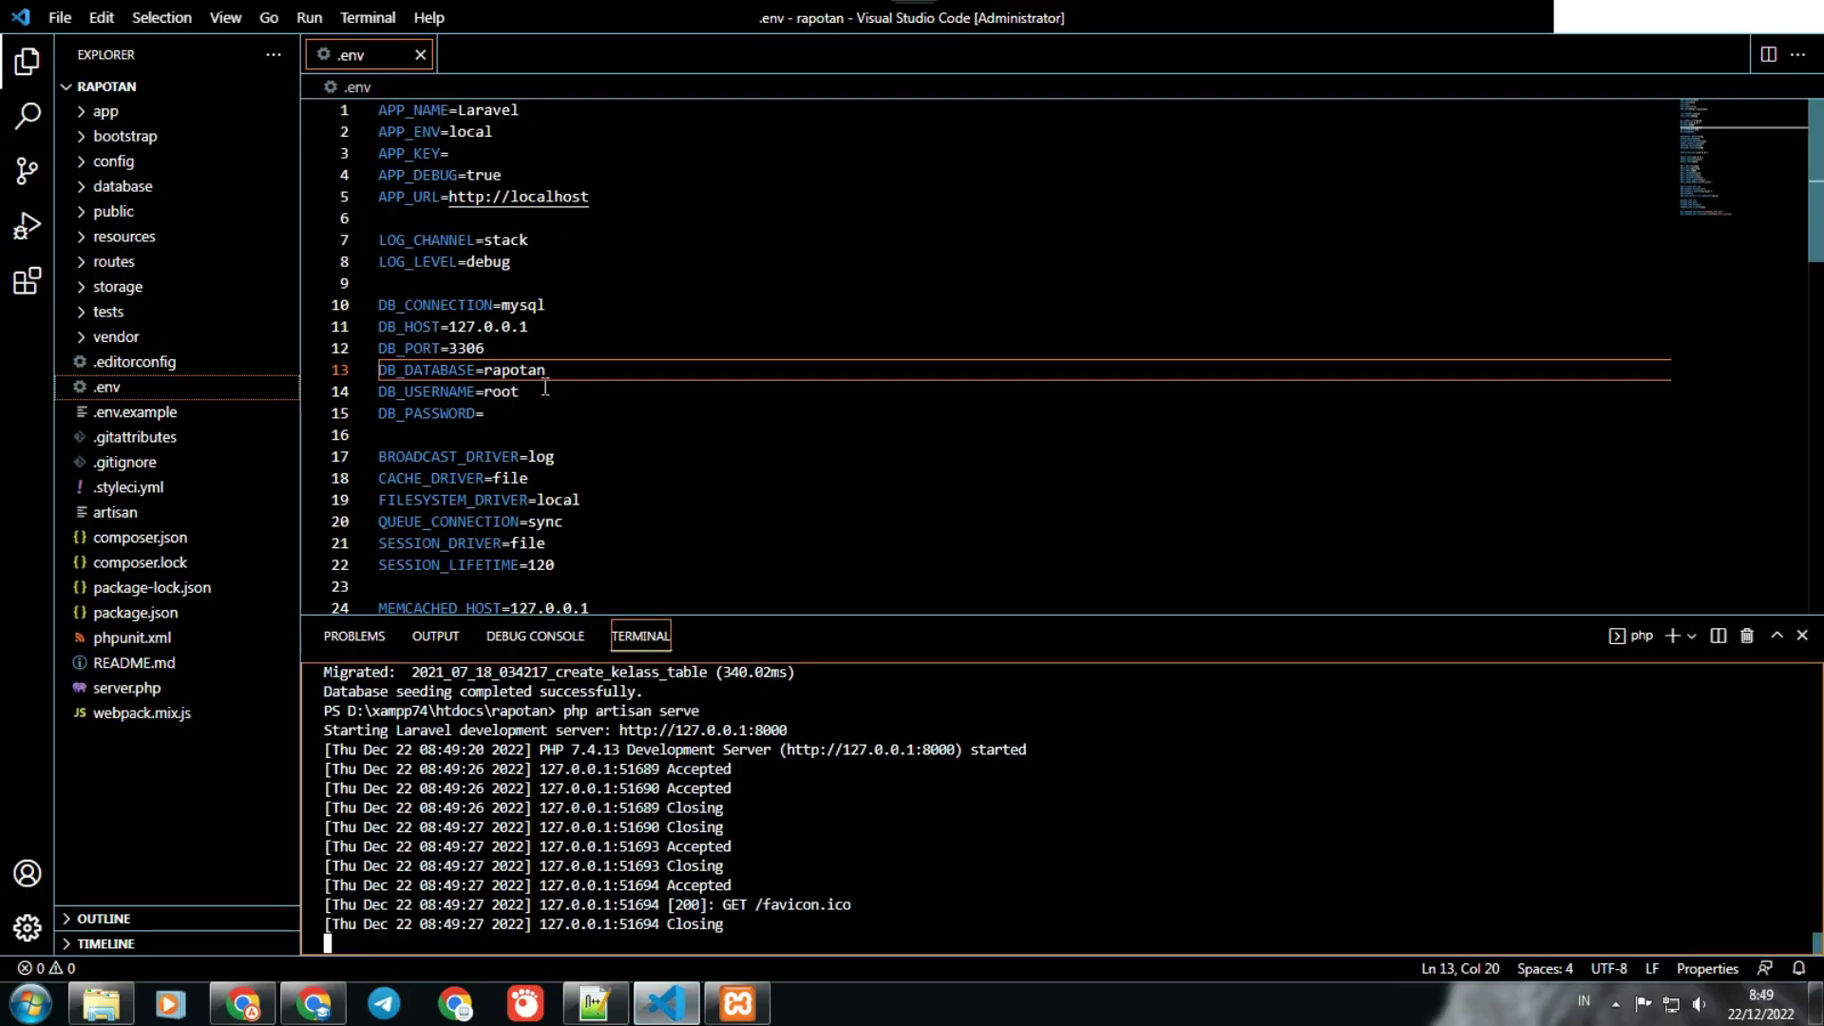
pyautogui.click(633, 330)
# Step: In a new PowerShell terminal, run php artisan key:generate to set APP_KEY in .env
pyautogui.click(368, 17)
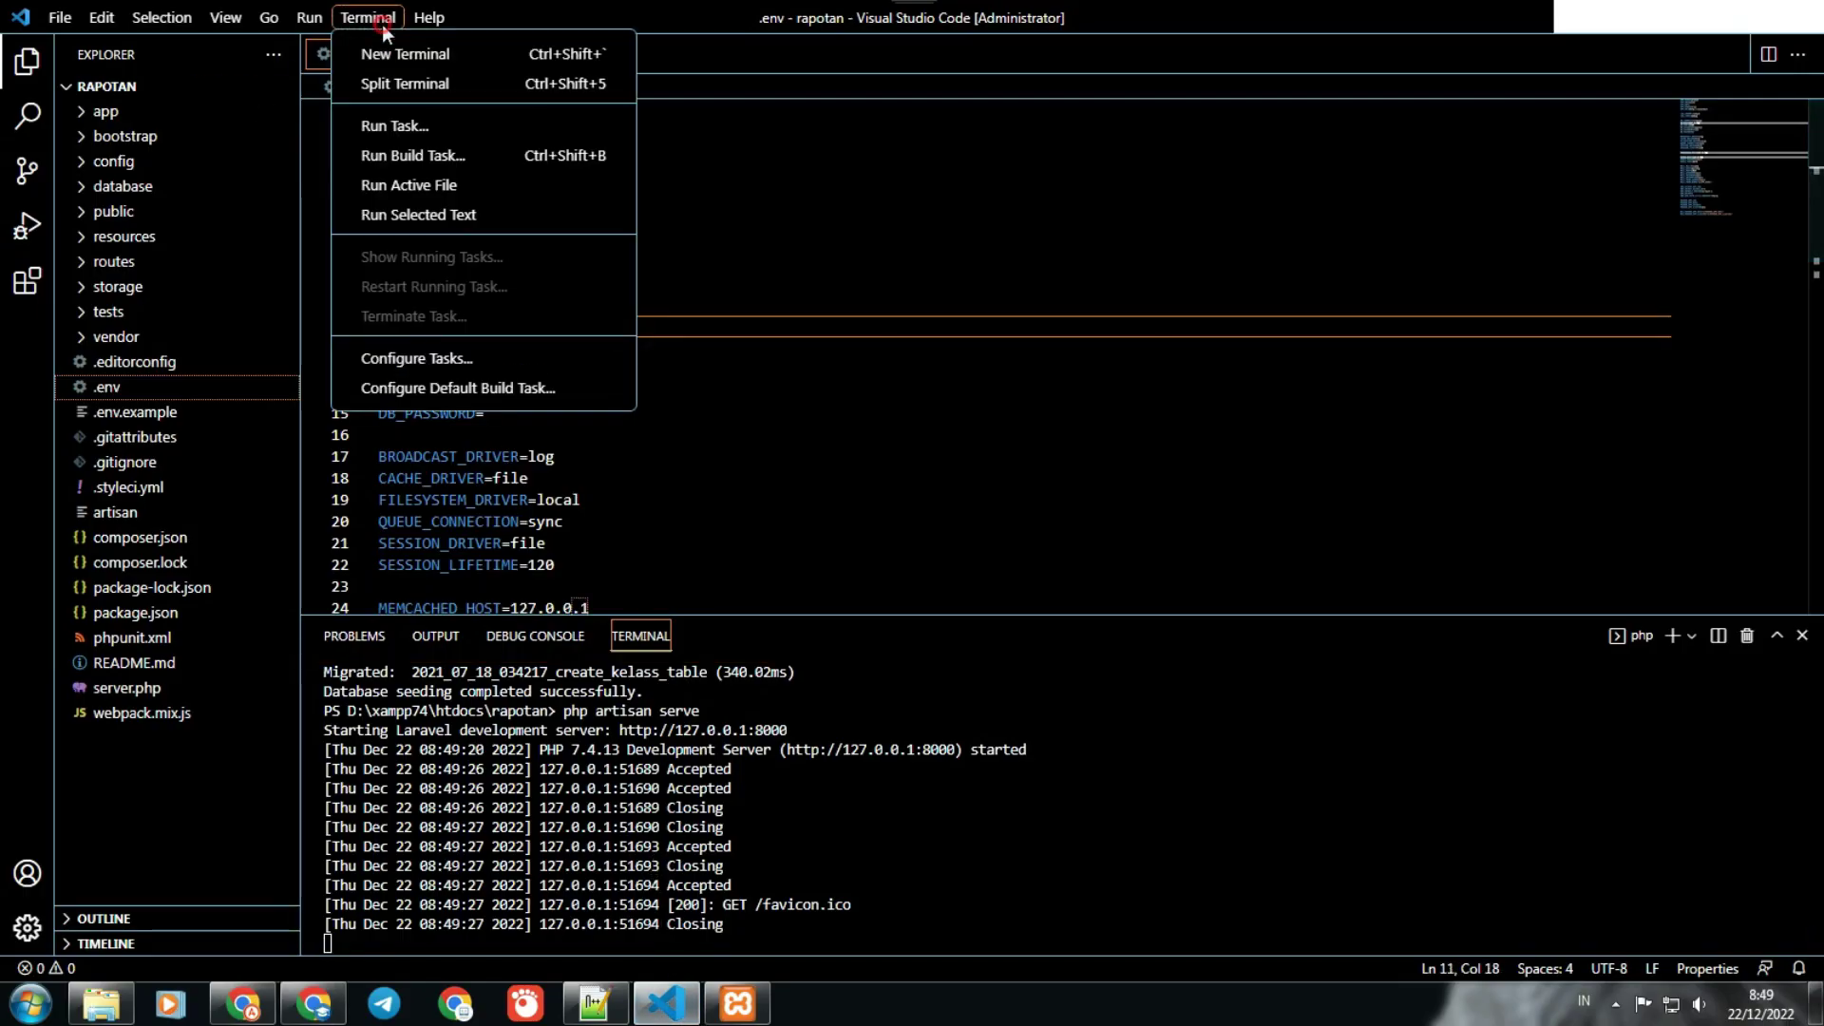
pyautogui.click(457, 57)
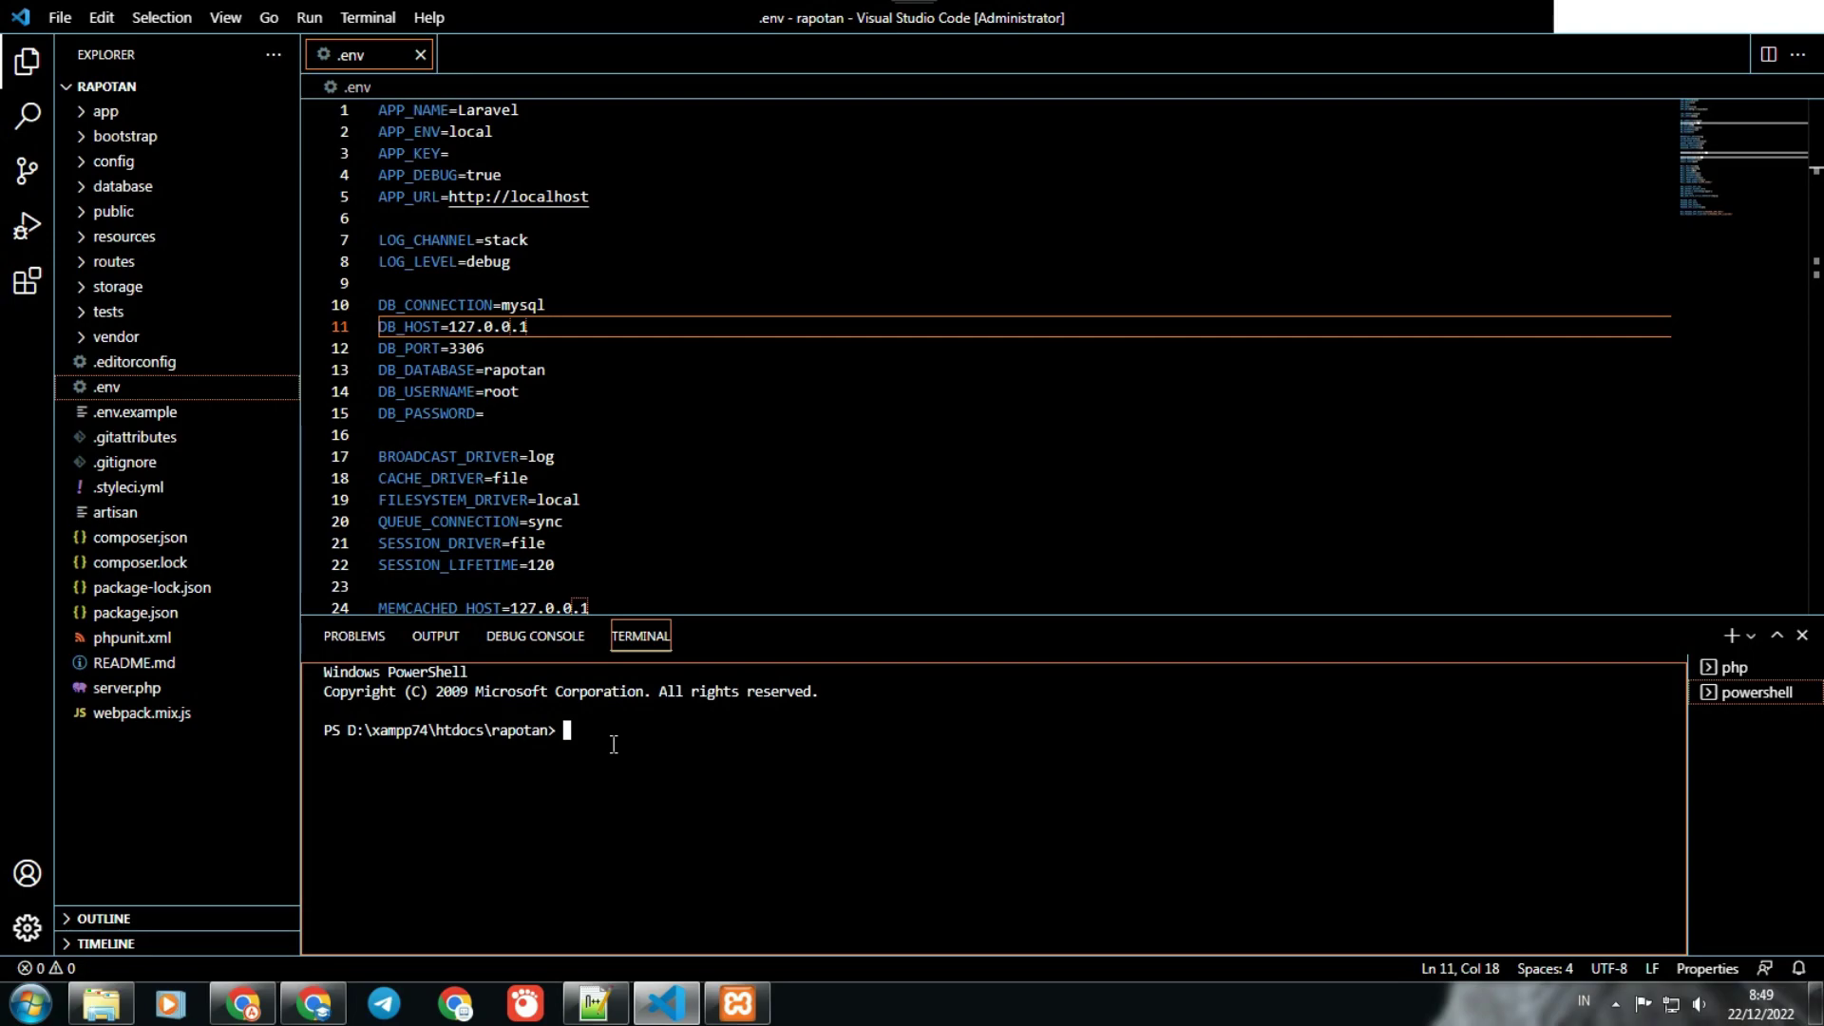
pyautogui.write('php')
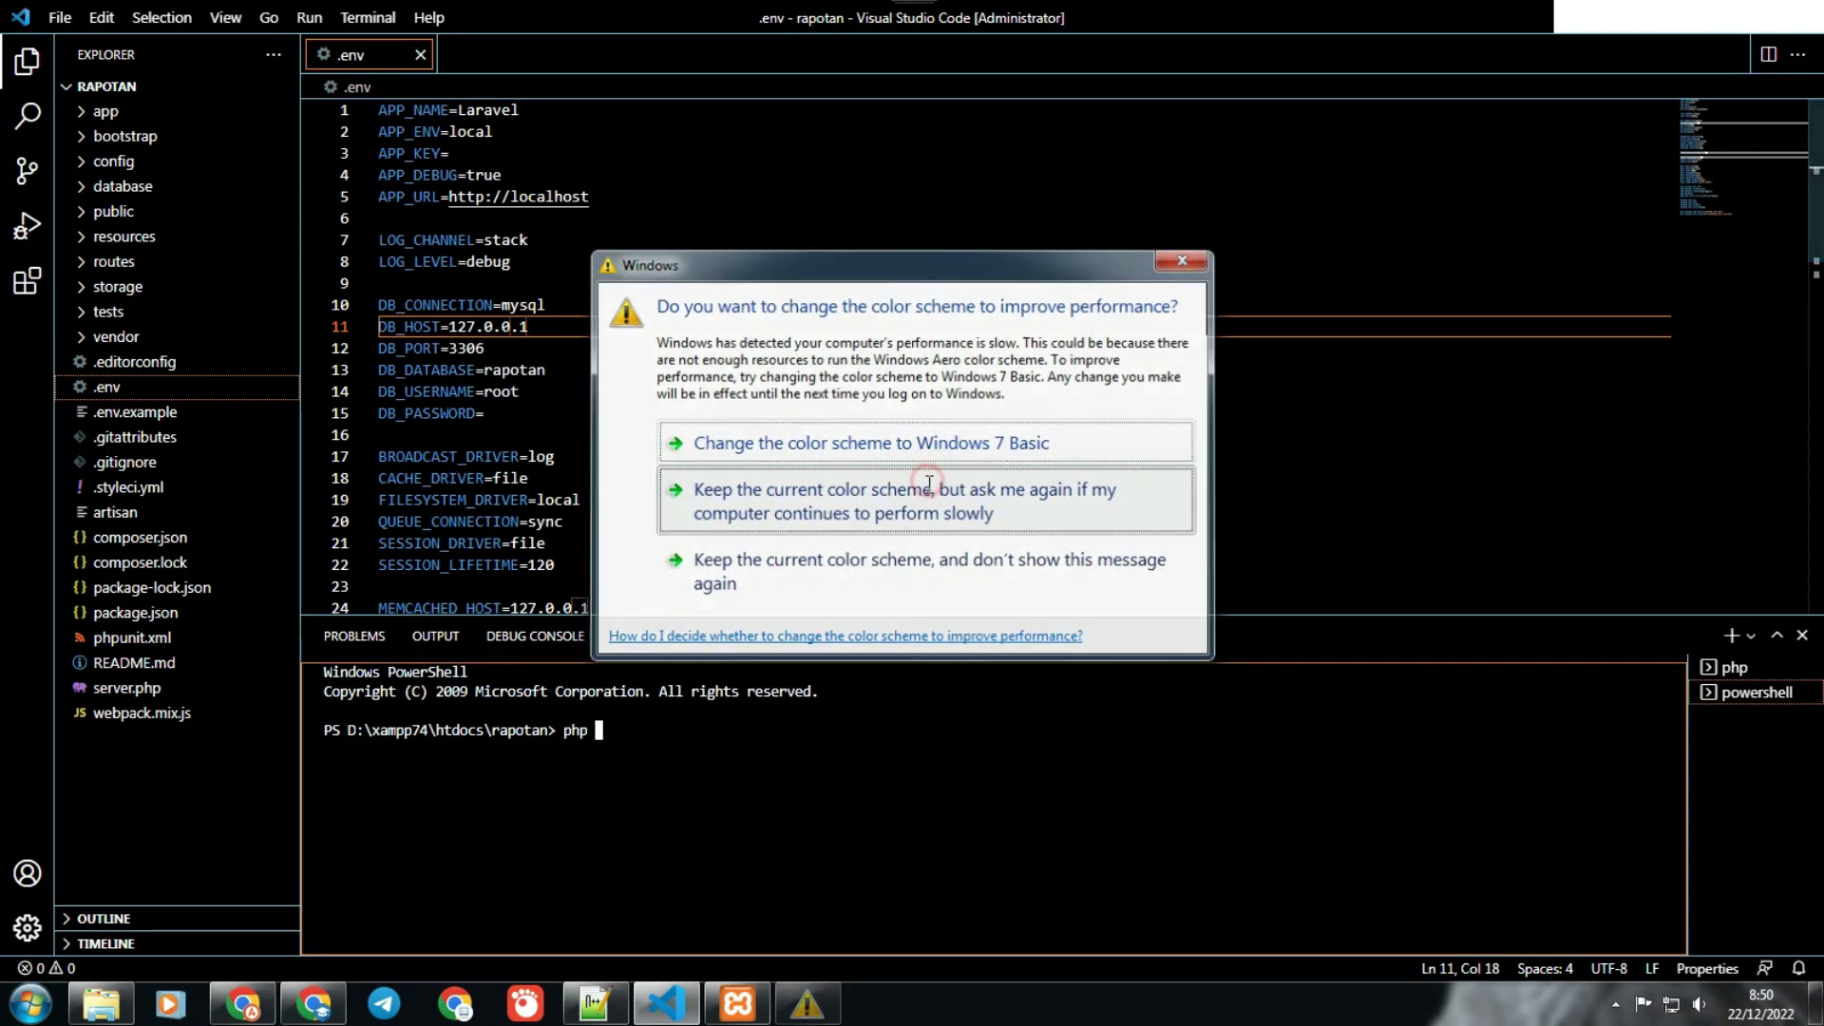
pyautogui.click(1065, 489)
pyautogui.write('artisa')
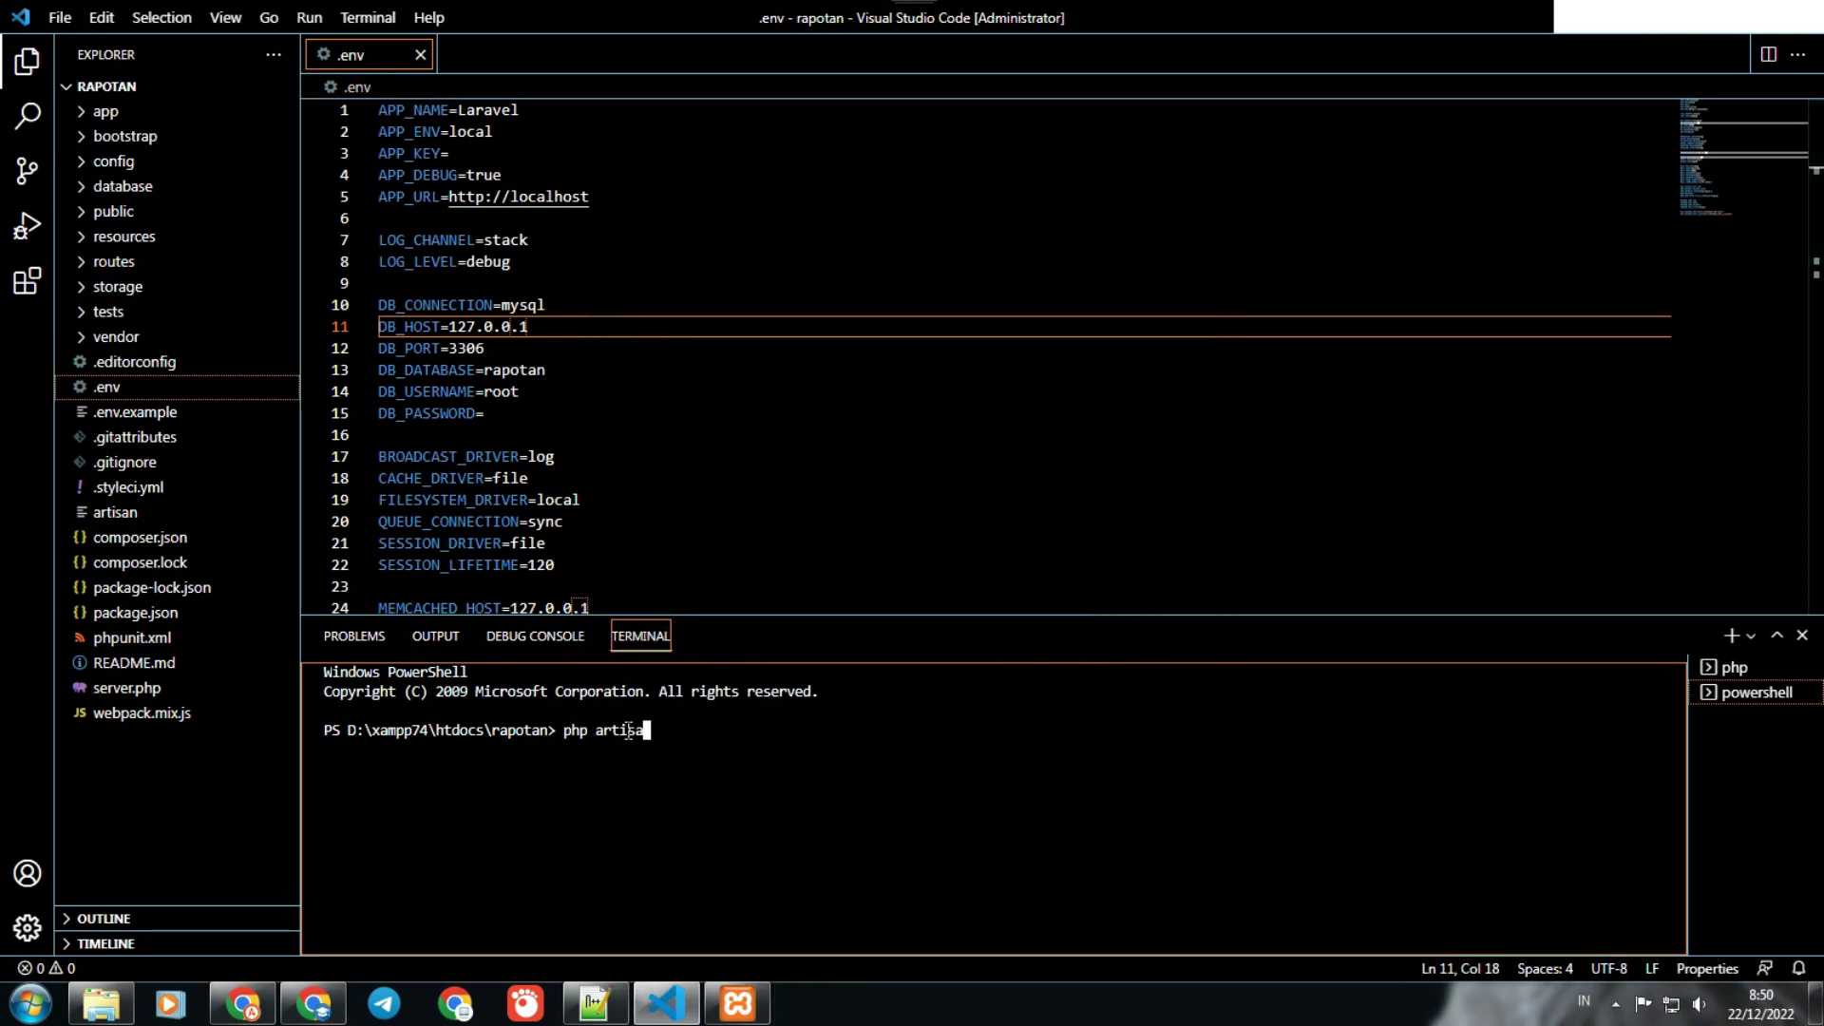
pyautogui.write('n key')
pyautogui.press('BackSpace')
pyautogui.write(':generate')
pyautogui.press('Return')
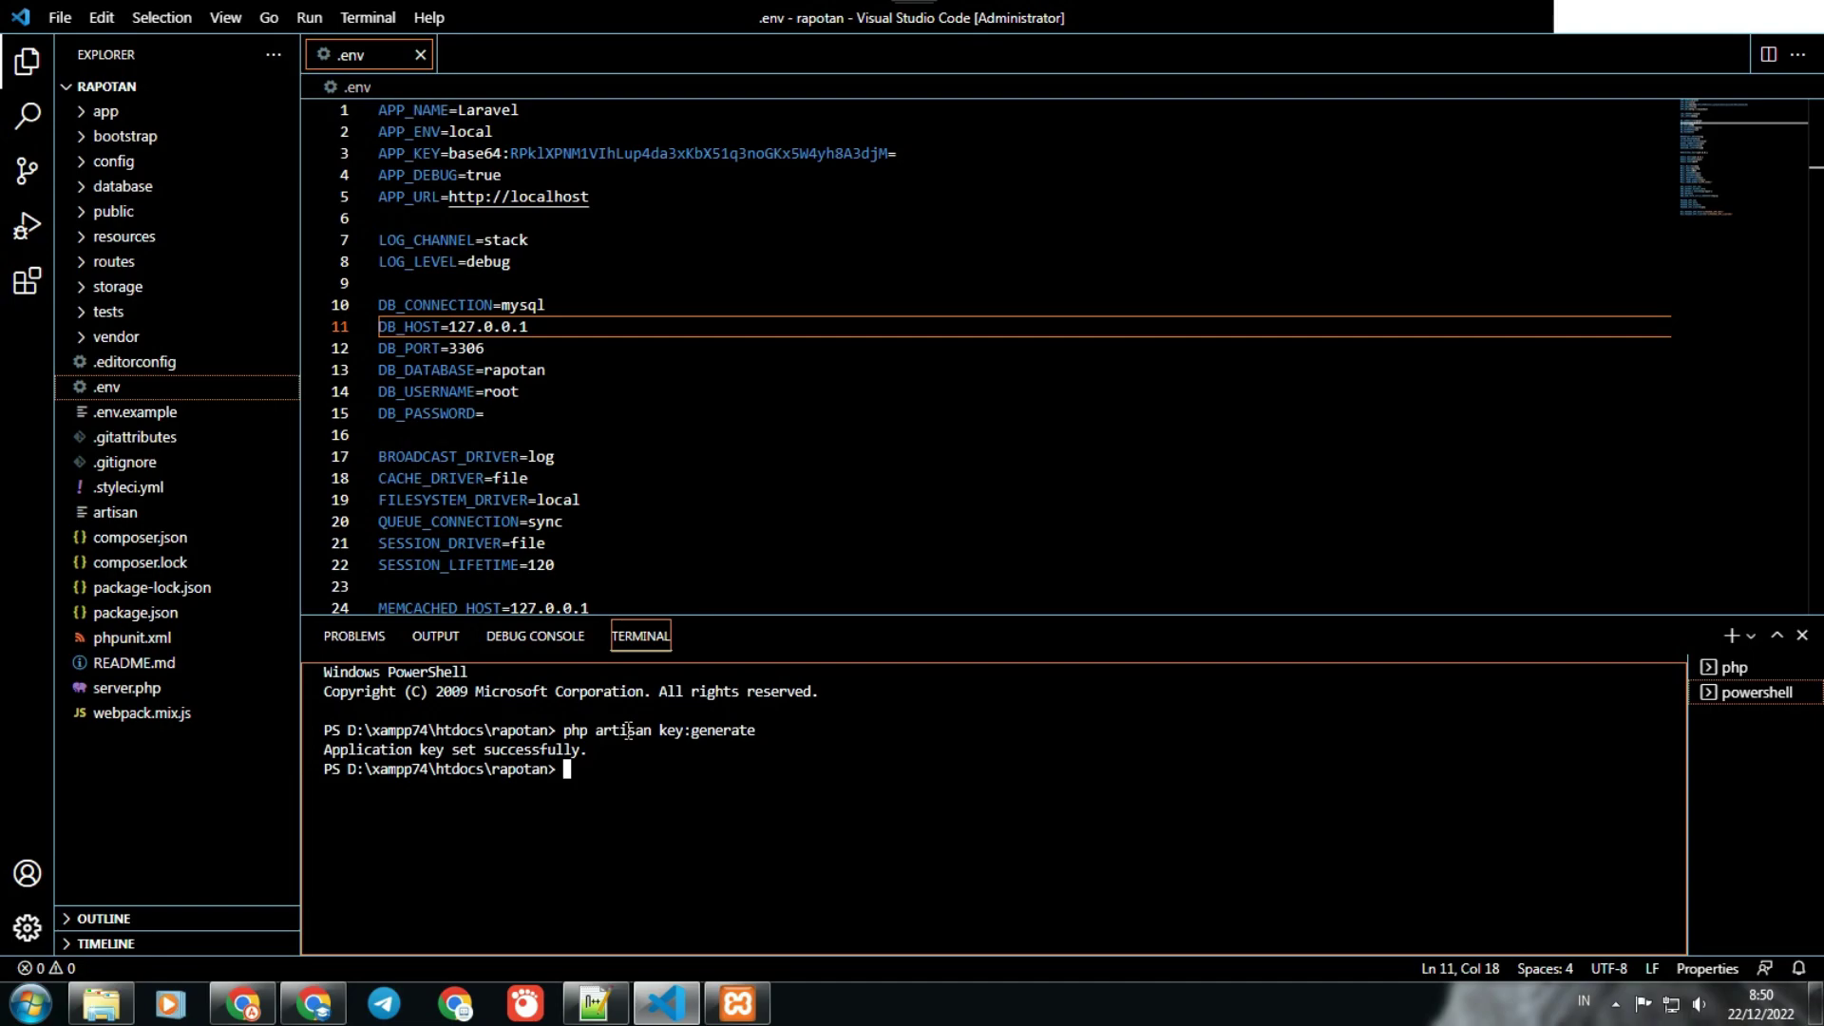
# Step: Restart the Laravel development server with php artisan serve
pyautogui.write('php artisan serve')
pyautogui.press('Return')
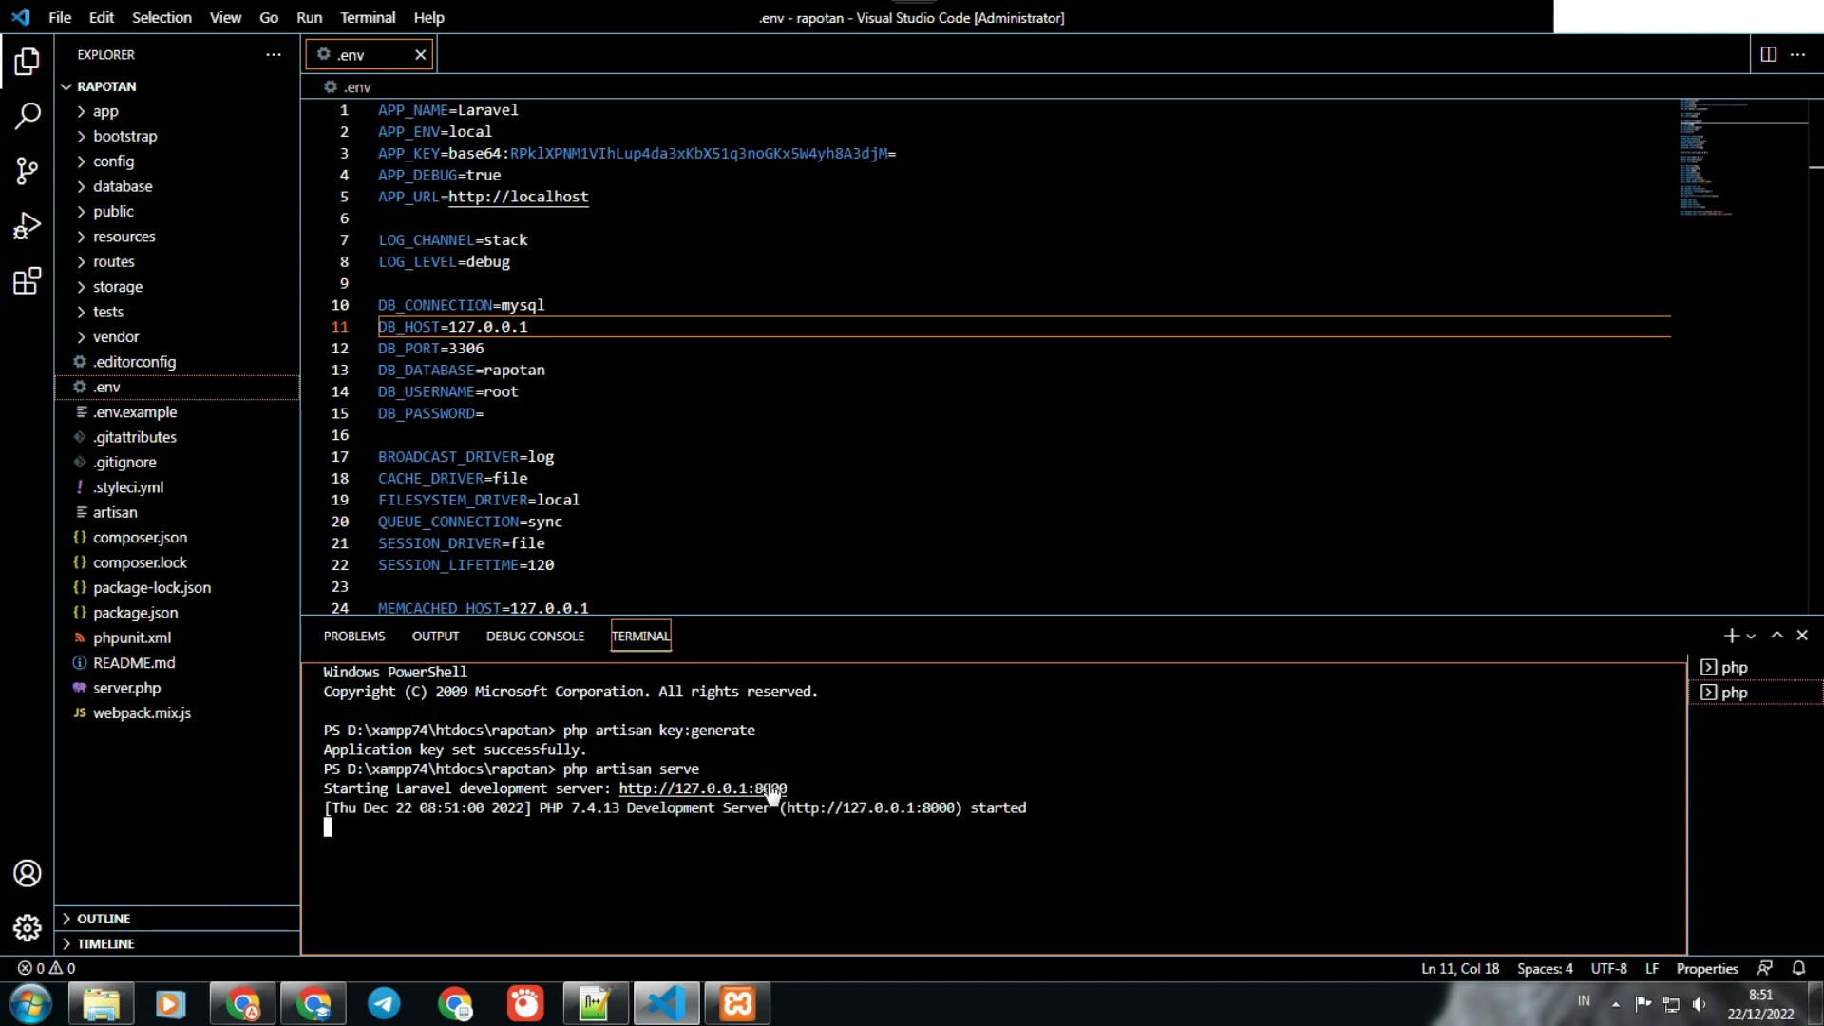
# Step: Load Raportku at 127.0.0.1:8000, close the encryption-key error tab, and return to phpMyAdmin
pyautogui.keyDown('ctrl'); pyautogui.click(870, 808); pyautogui.keyUp('ctrl')
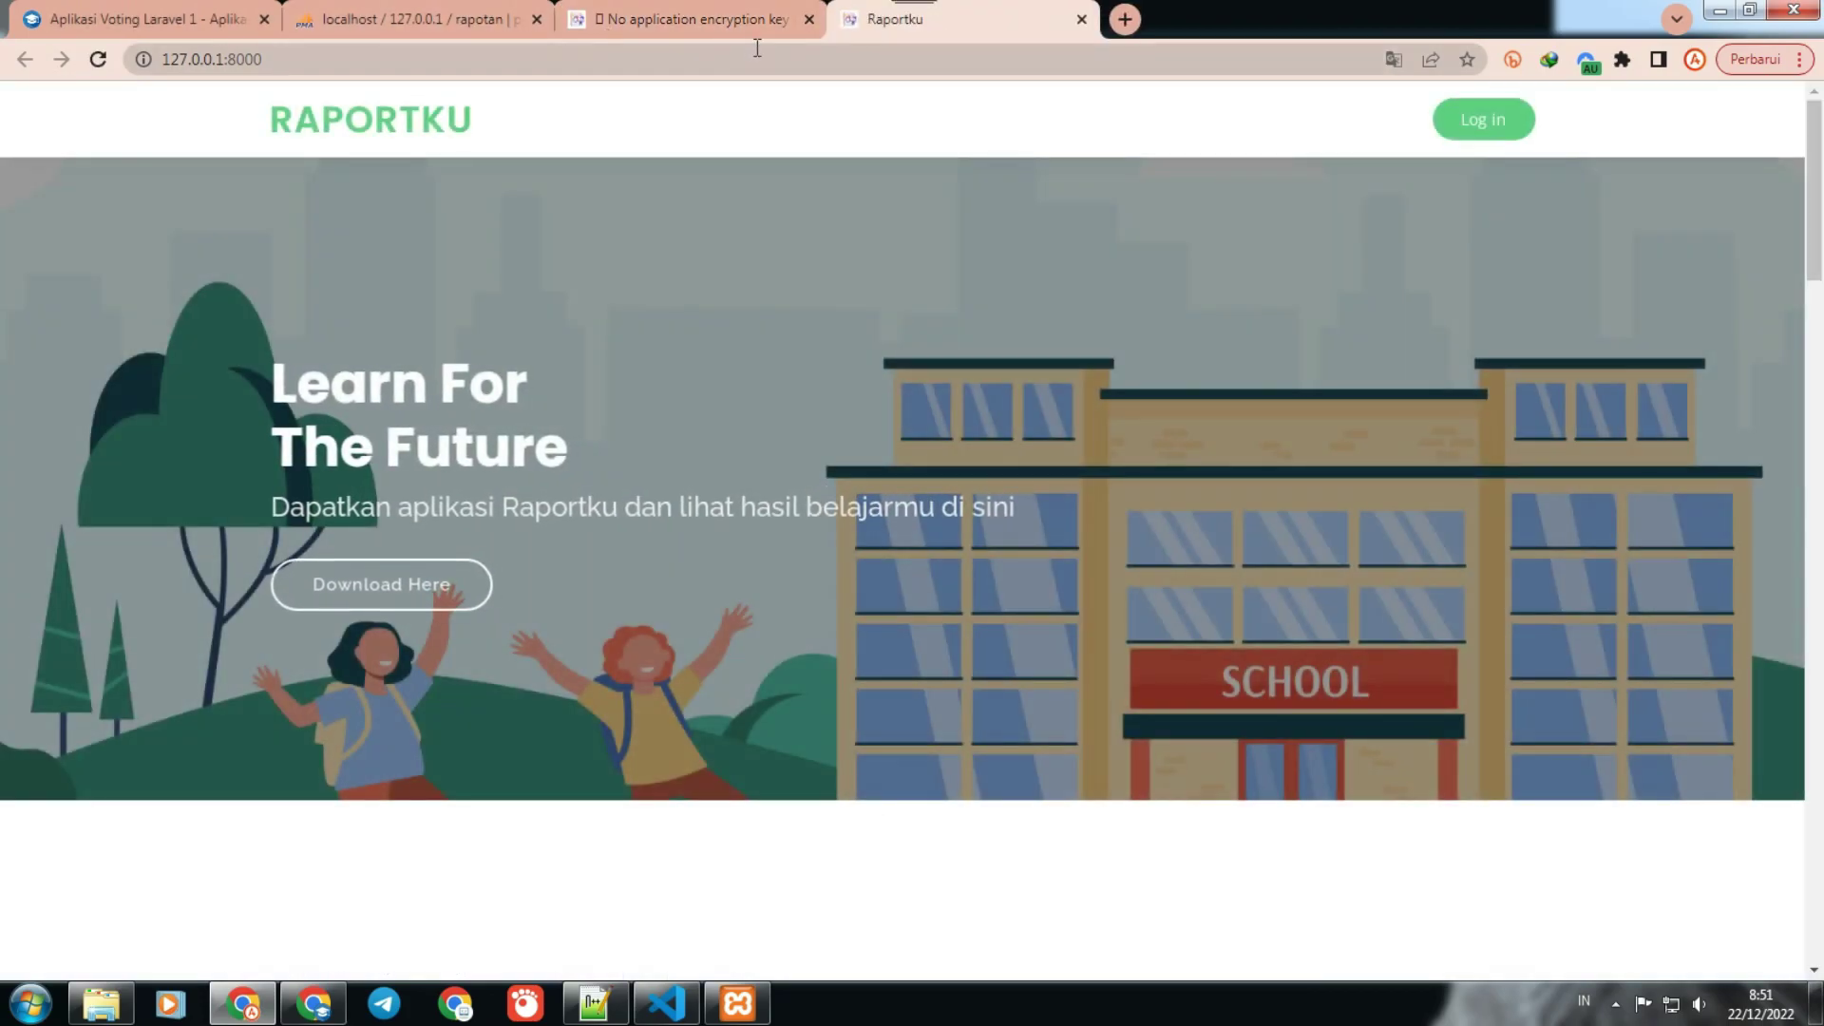
pyautogui.click(809, 19)
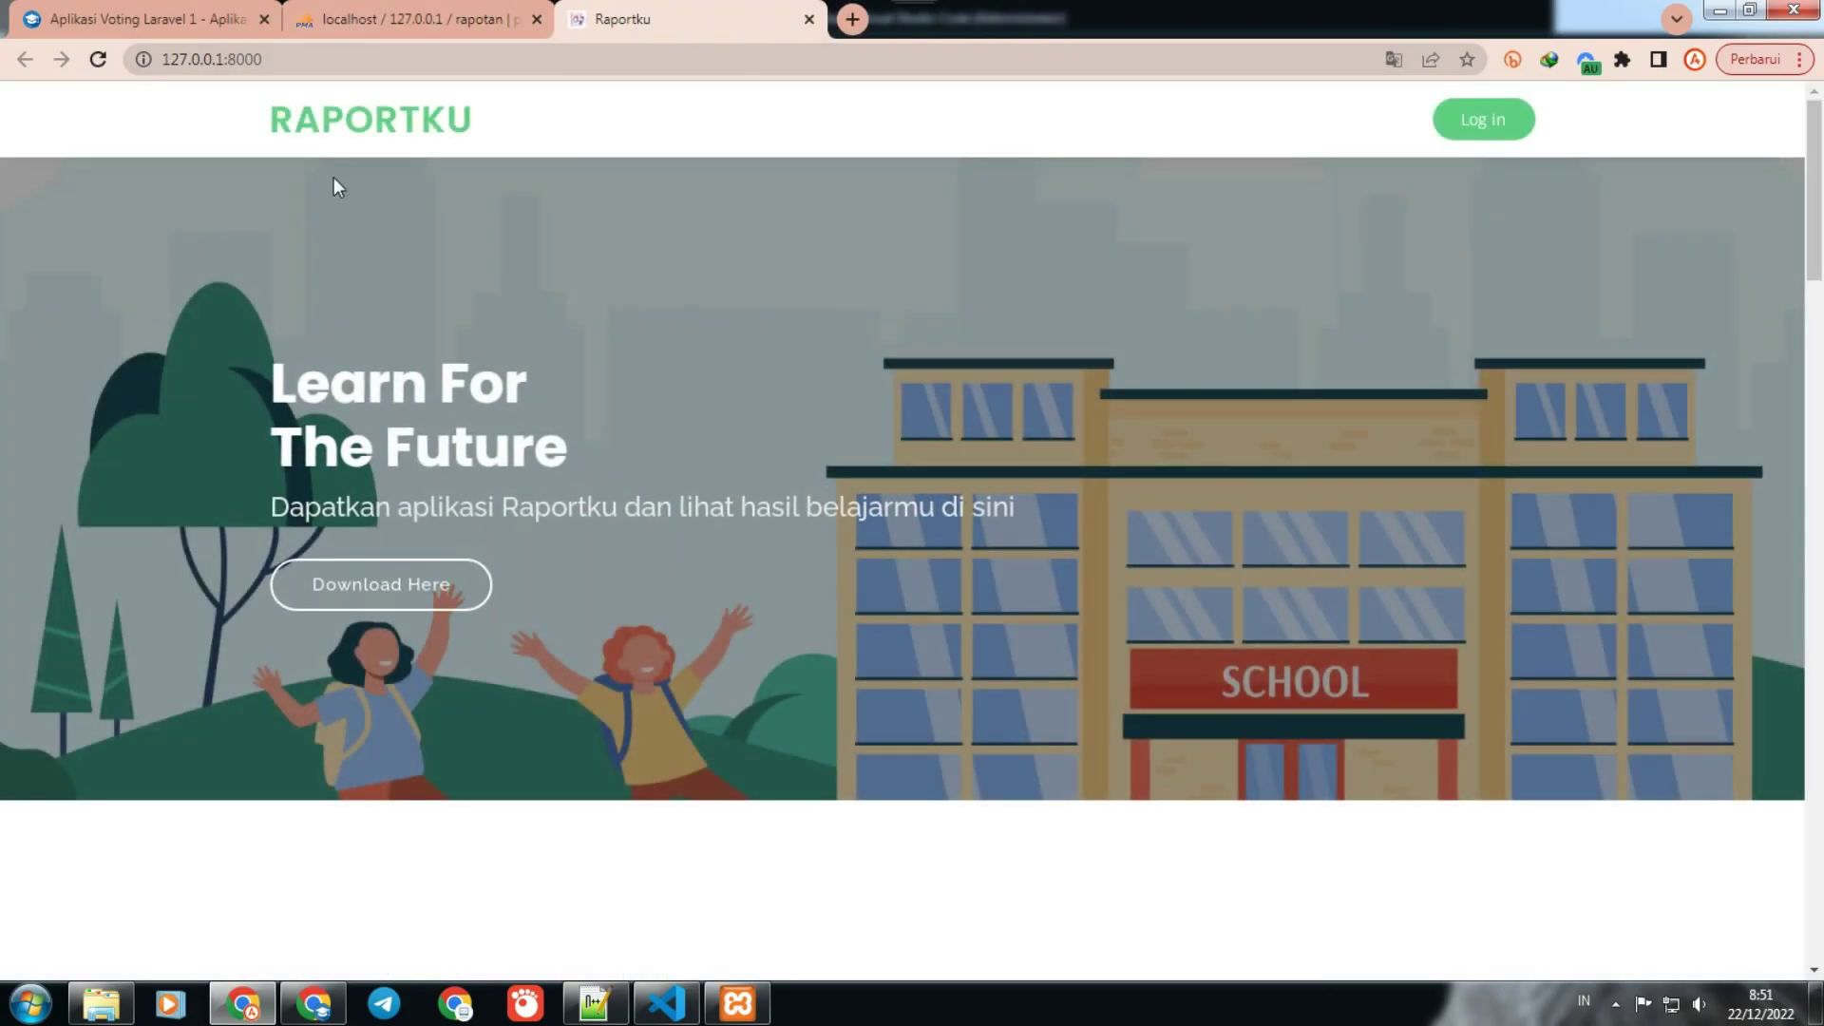
pyautogui.click(393, 28)
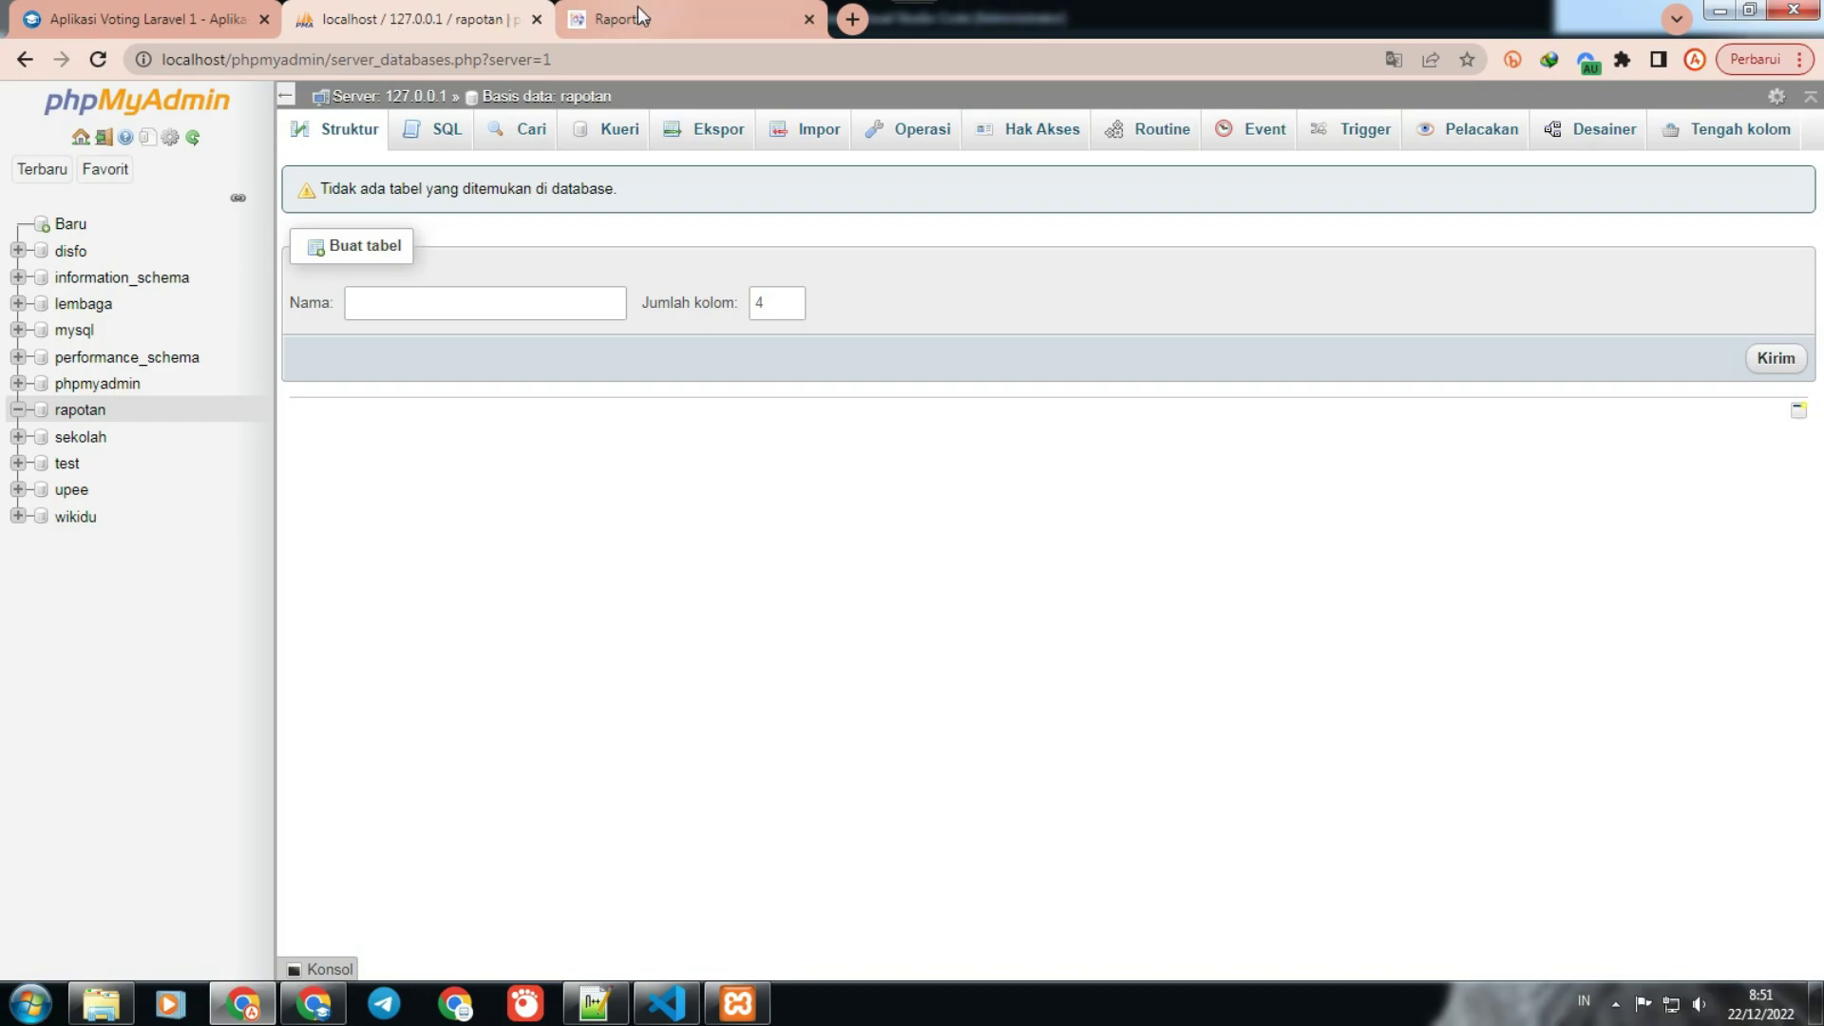
# Step: Reload phpMyAdmin, inspect the admin account's email in the rapotan users table, then return to Raportku
pyautogui.click(637, 6)
pyautogui.click(376, 26)
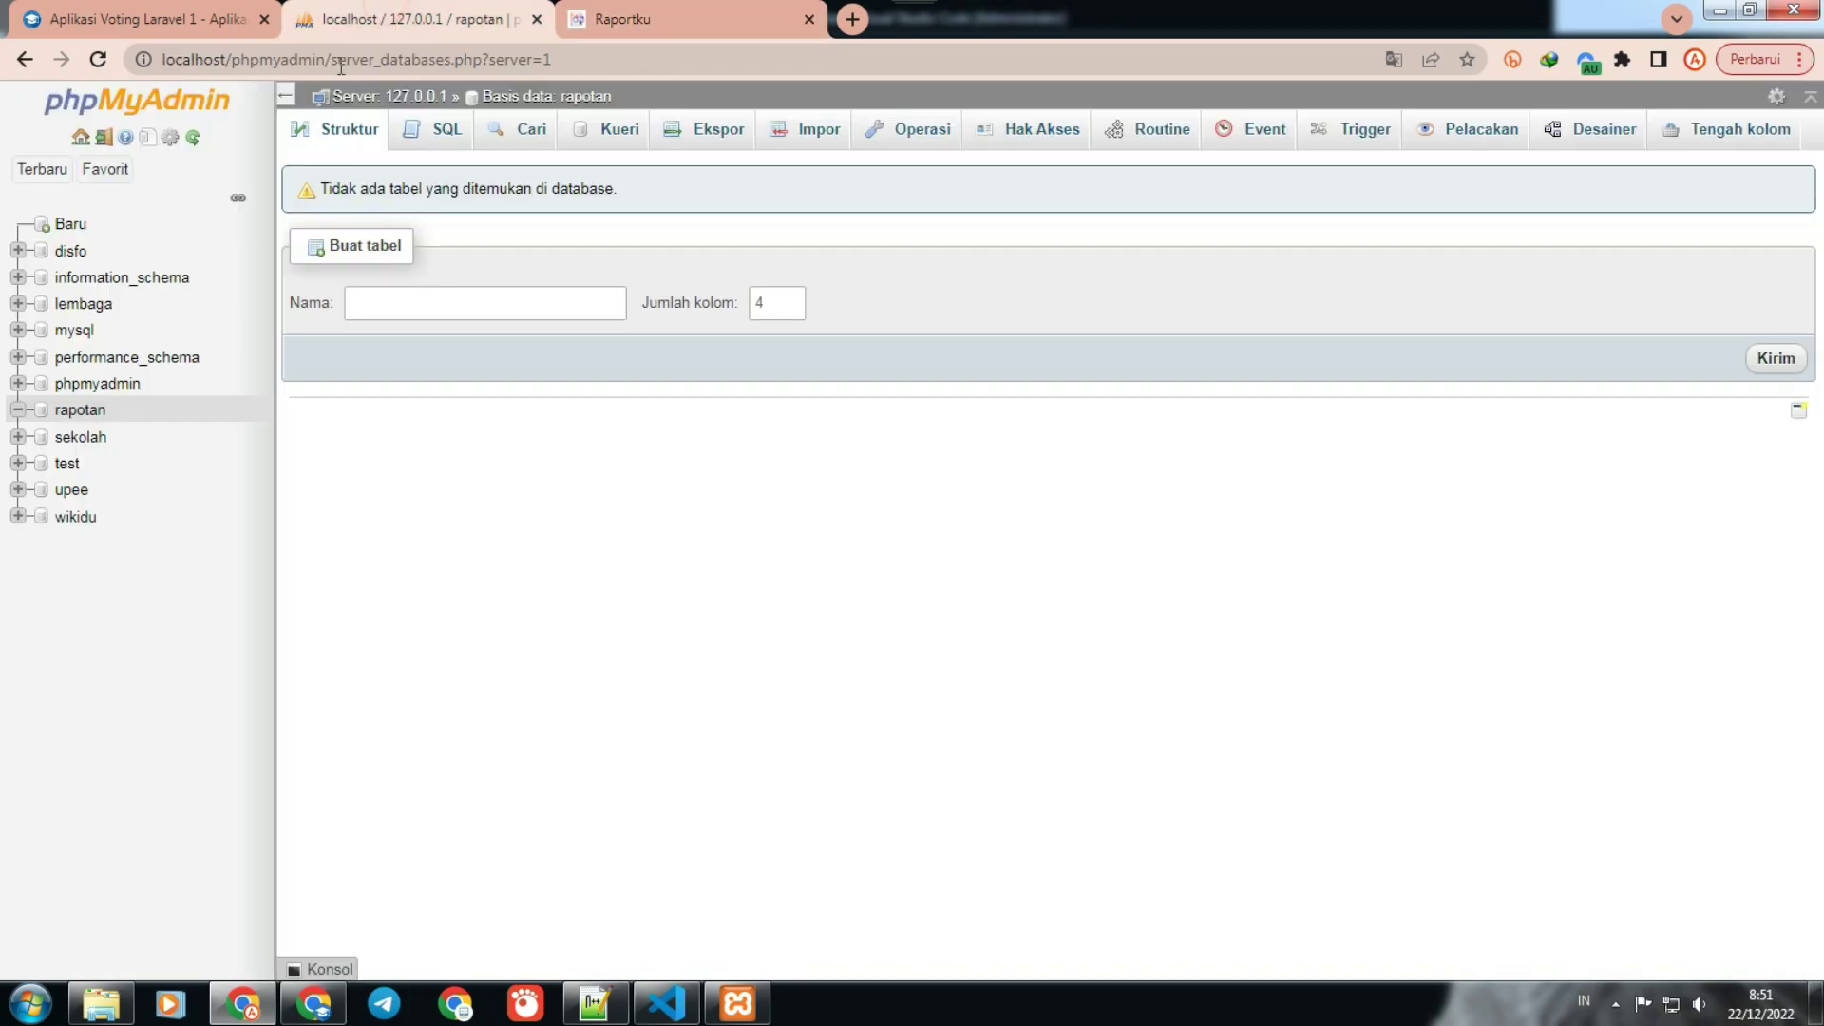
pyautogui.click(98, 59)
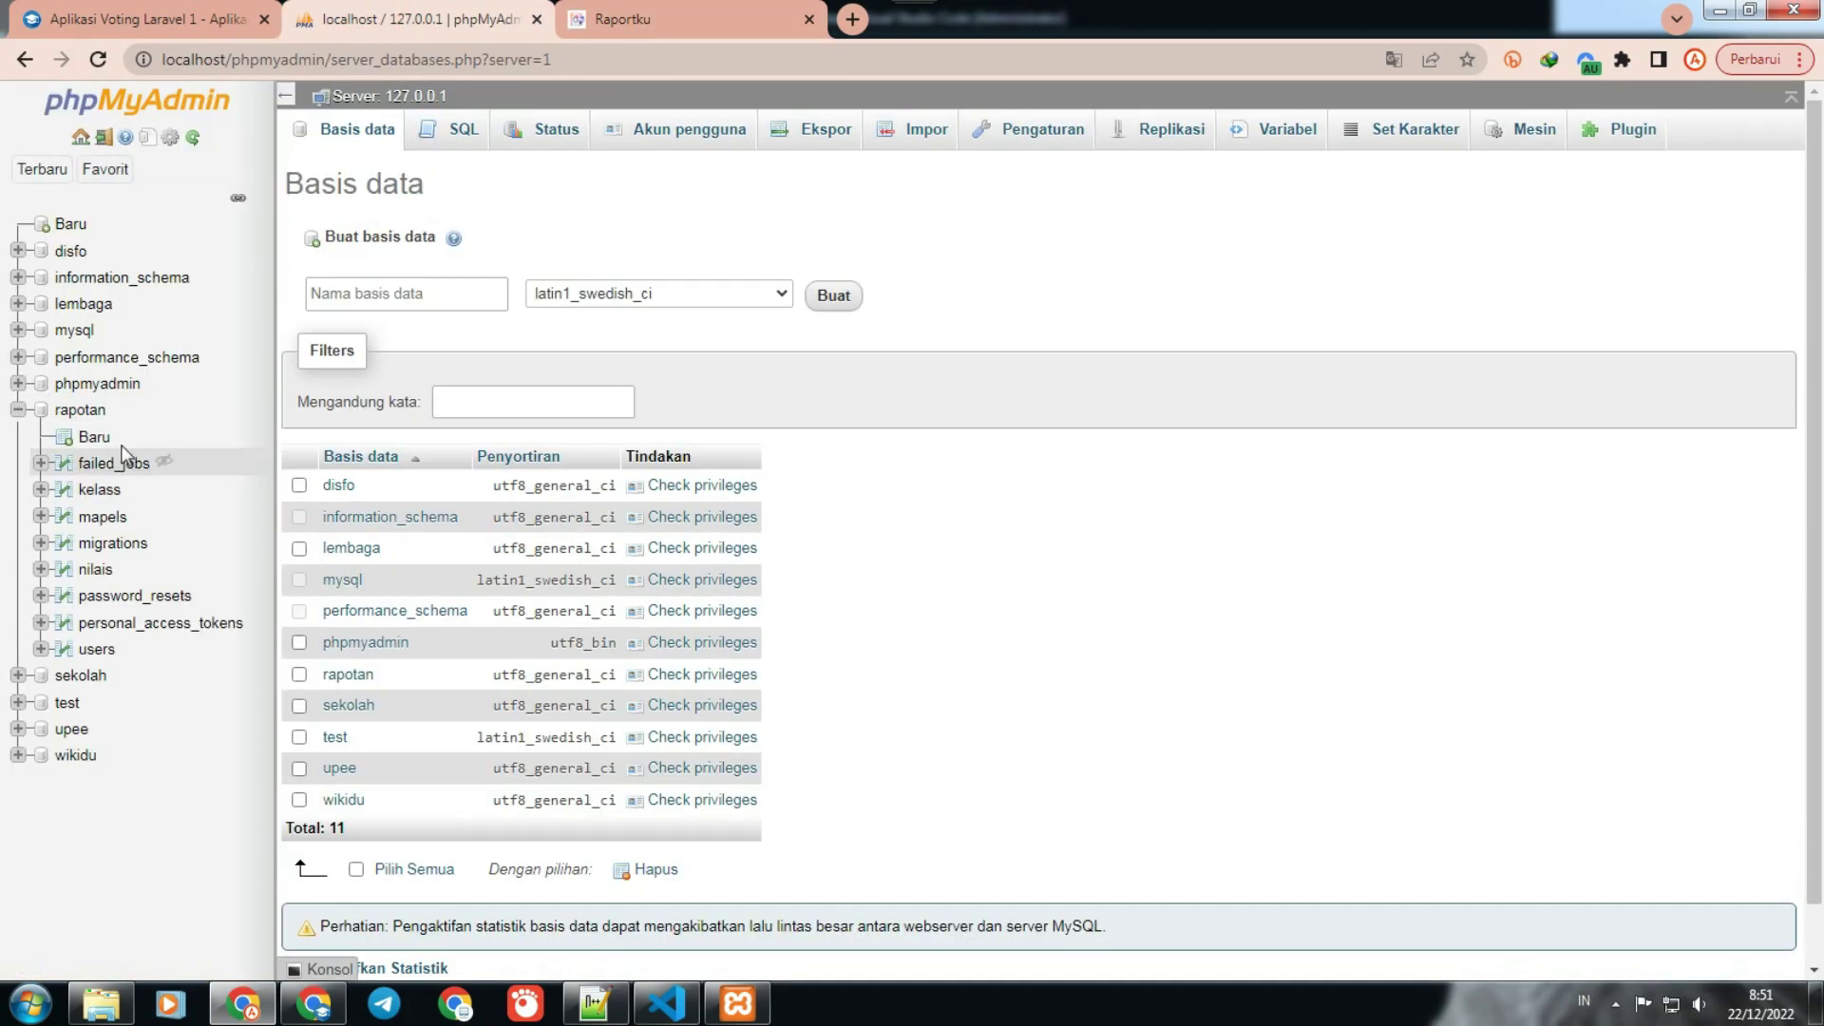
pyautogui.click(96, 650)
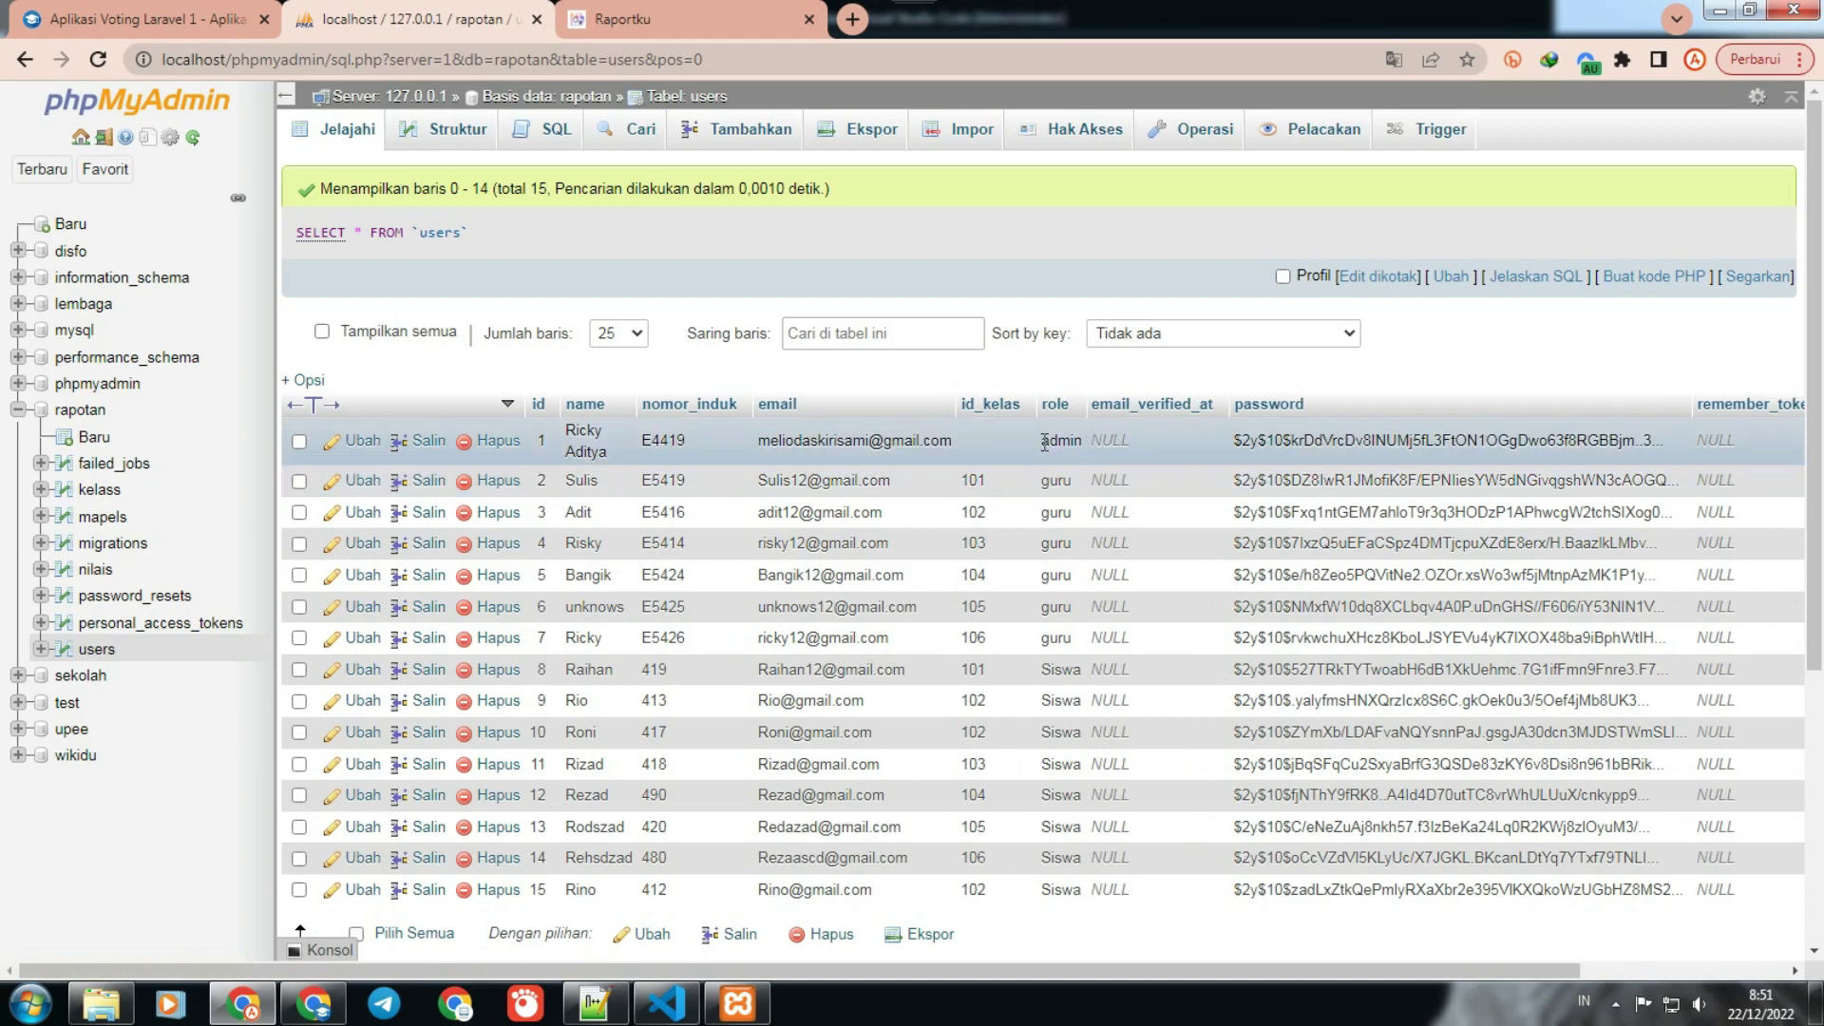
pyautogui.doubleClick(847, 447)
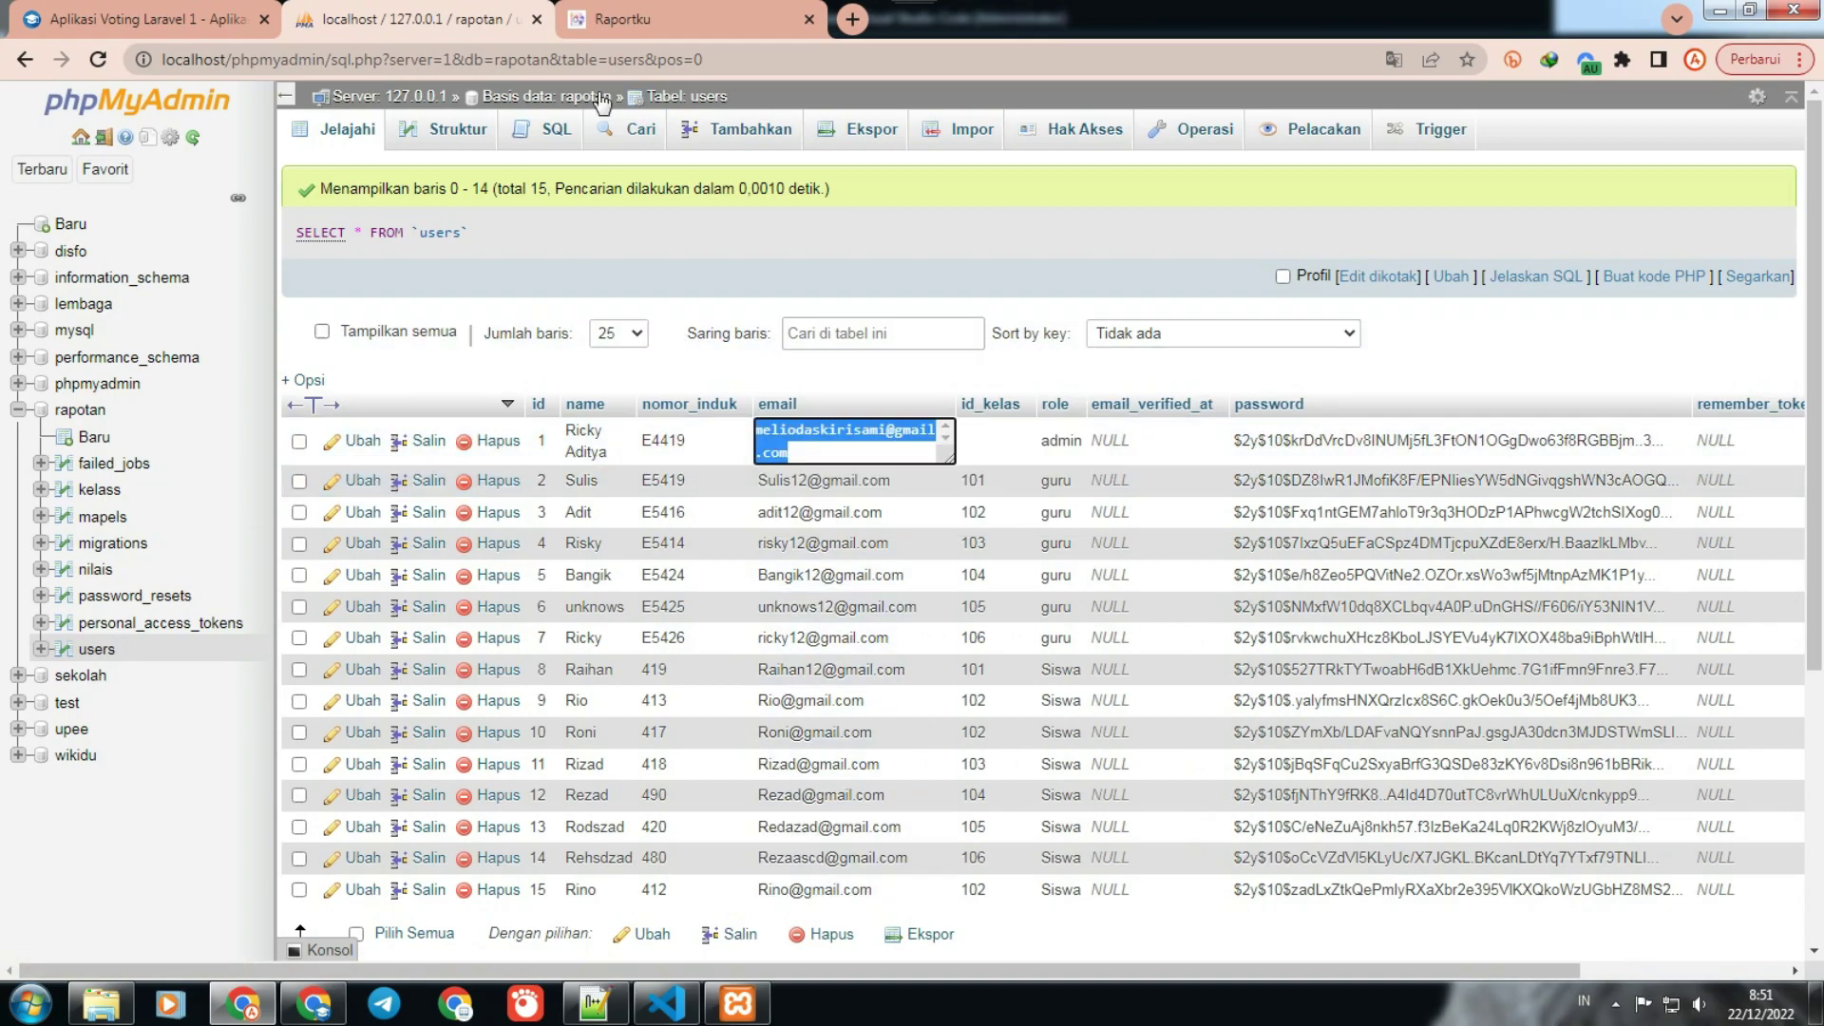
pyautogui.click(659, 21)
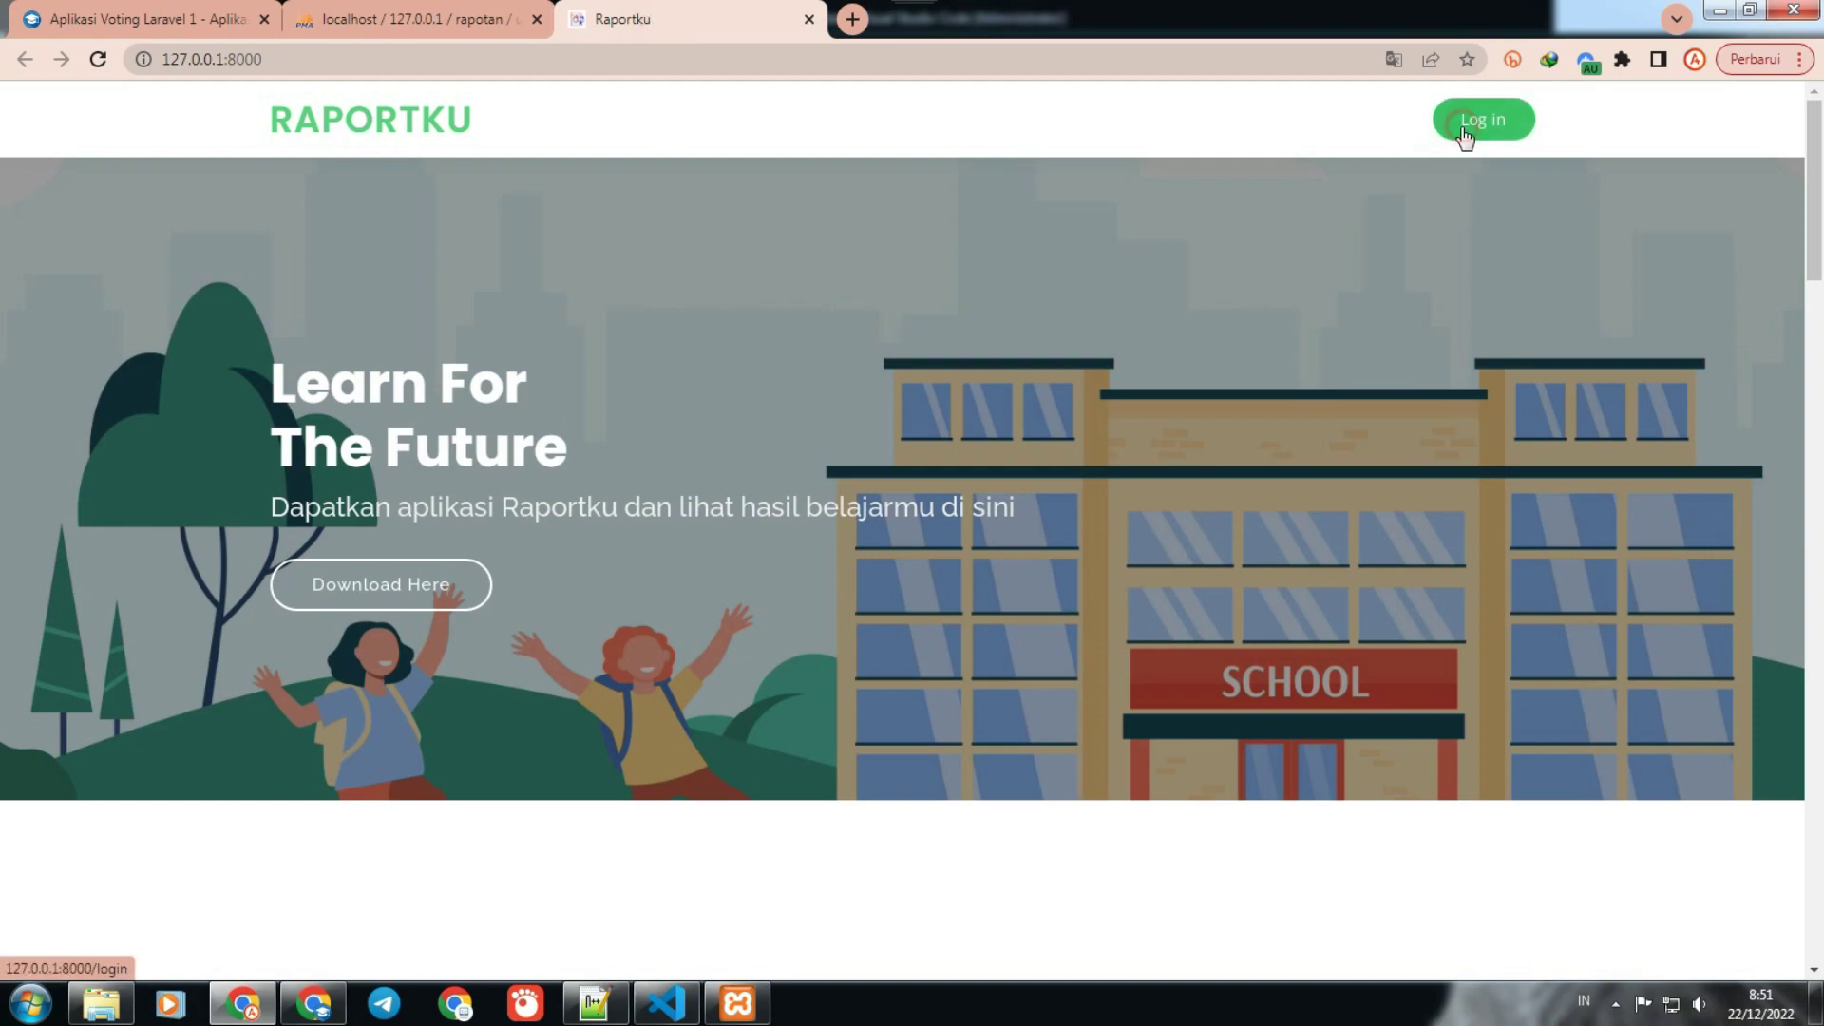
# Step: Log in to Raportku with the admin email and the account password
pyautogui.click(1470, 125)
pyautogui.click(876, 384)
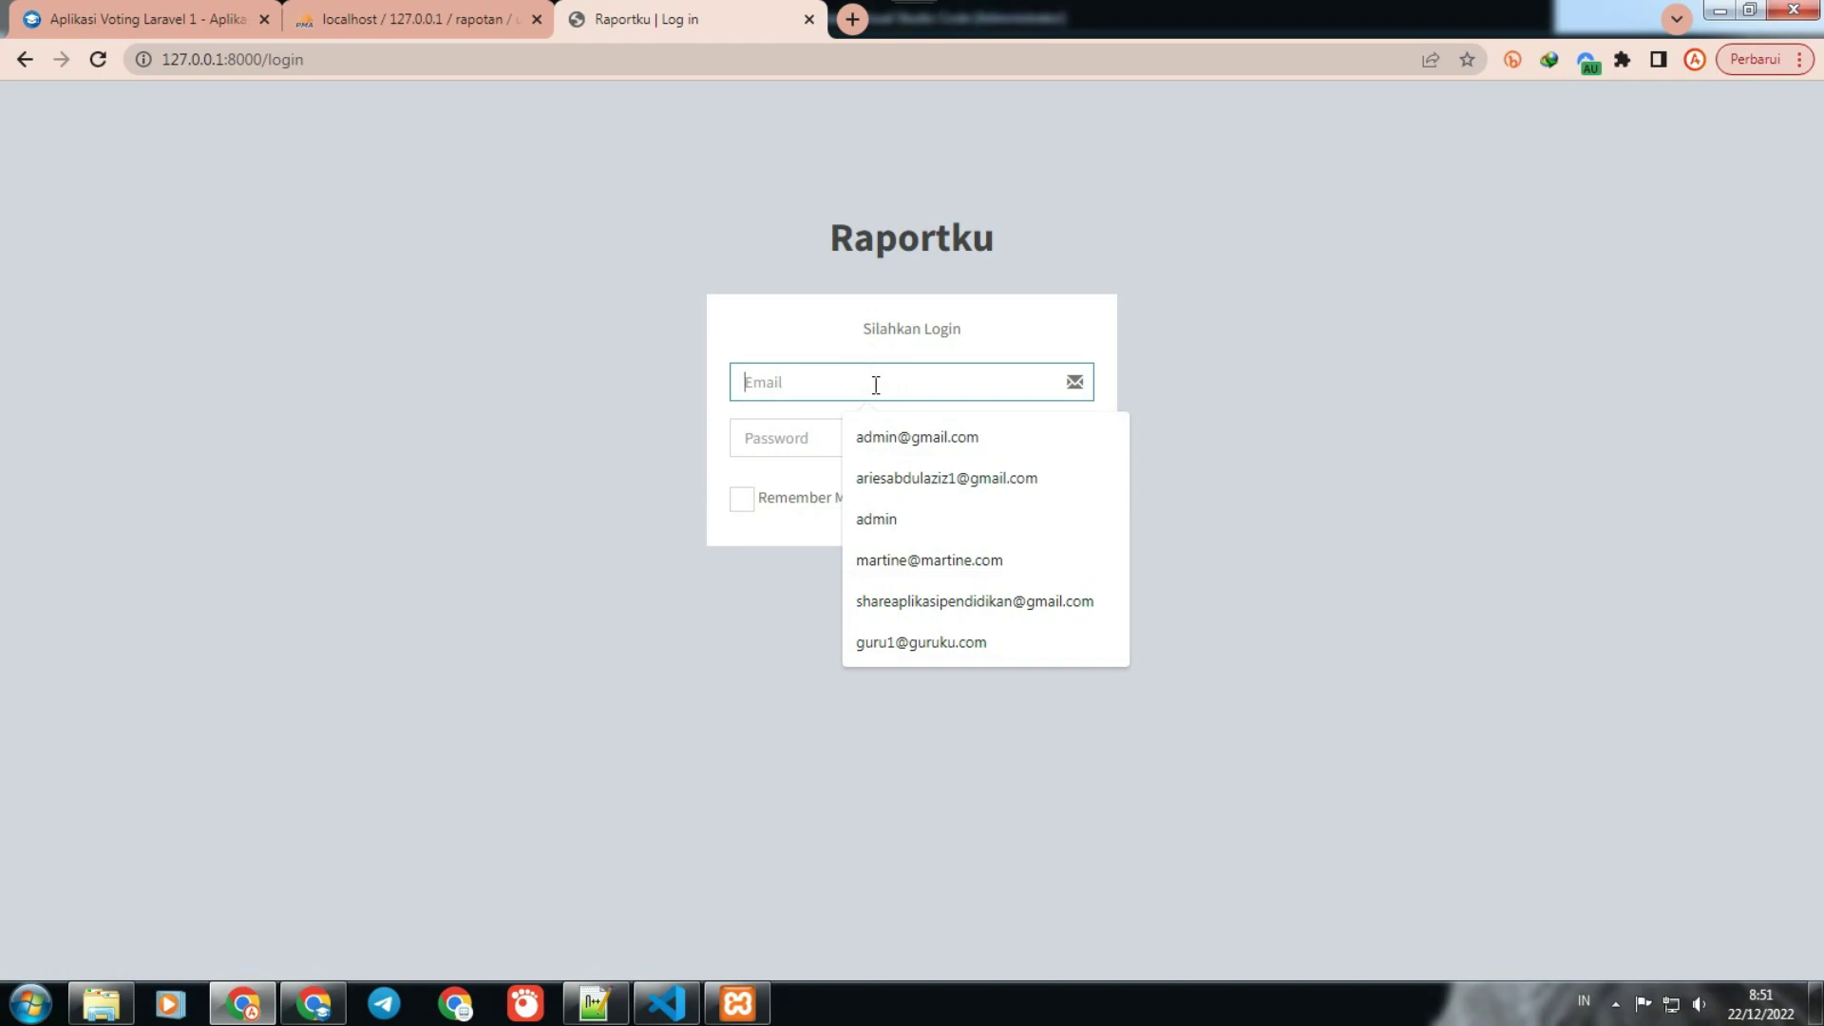
pyautogui.hotkey('ctrl', 'v')
pyautogui.click(852, 433)
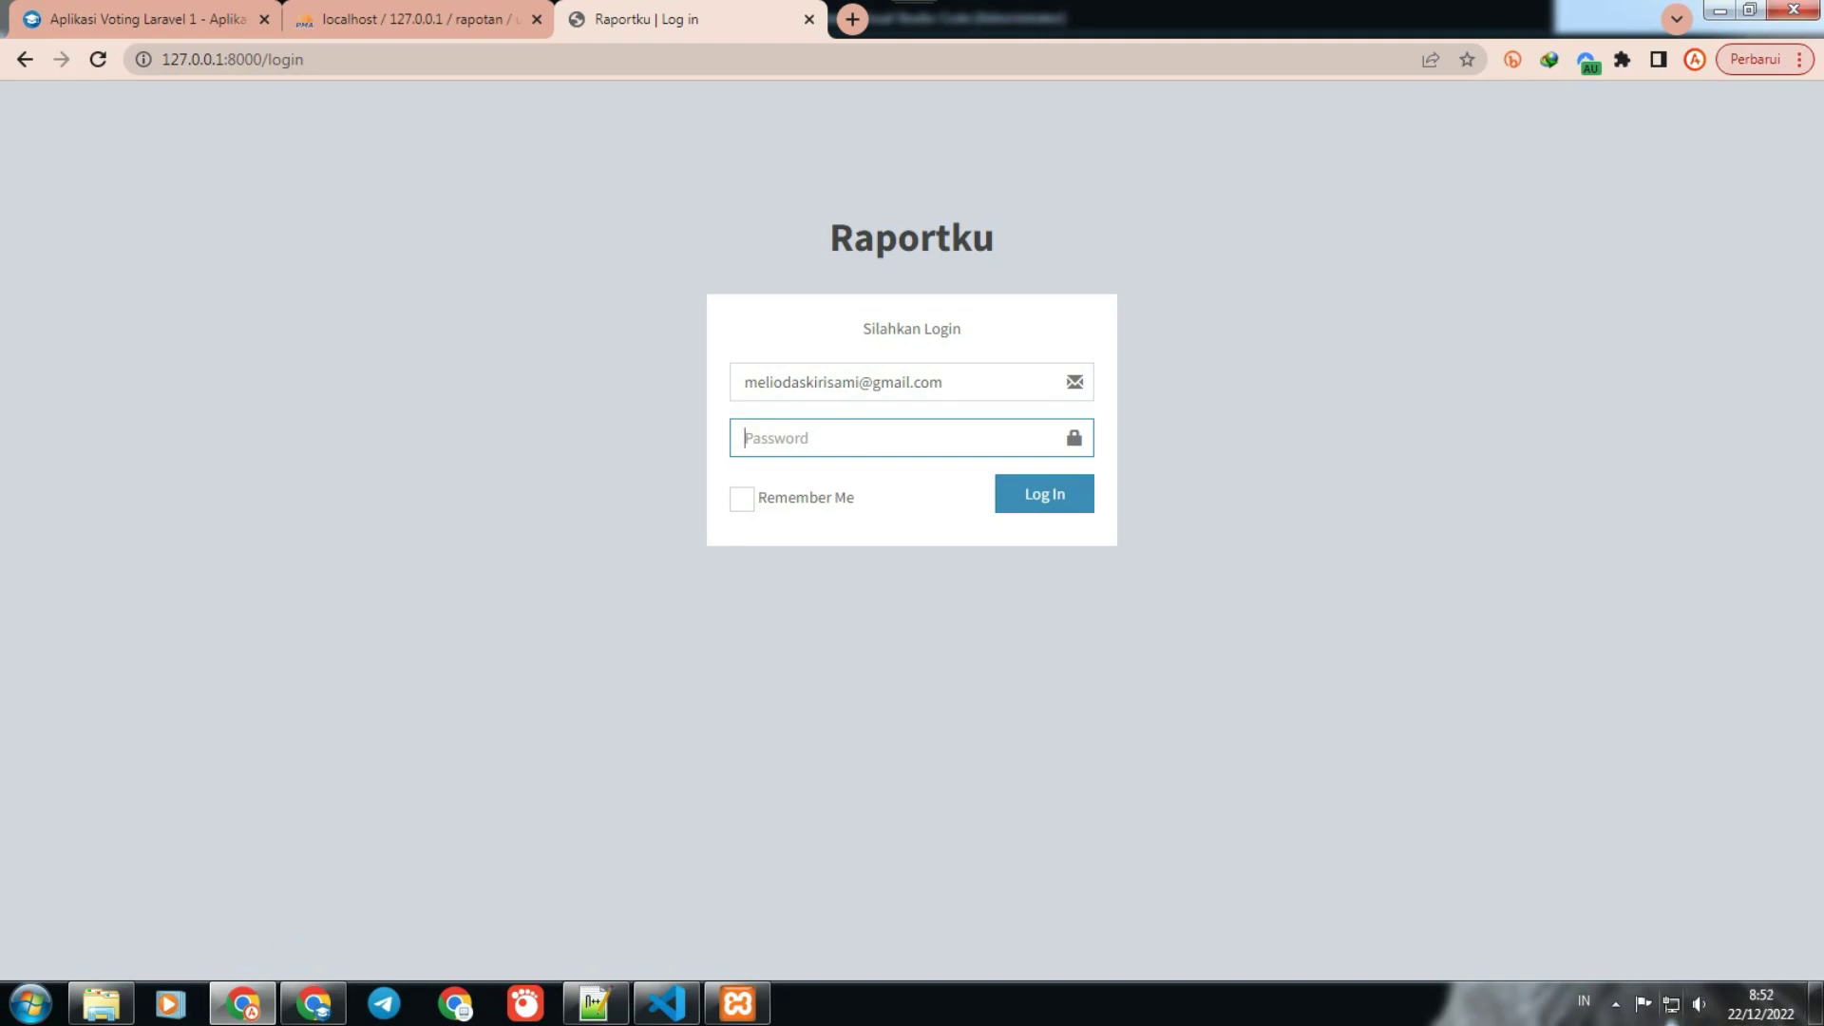
pyautogui.write('password')
pyautogui.click(1028, 501)
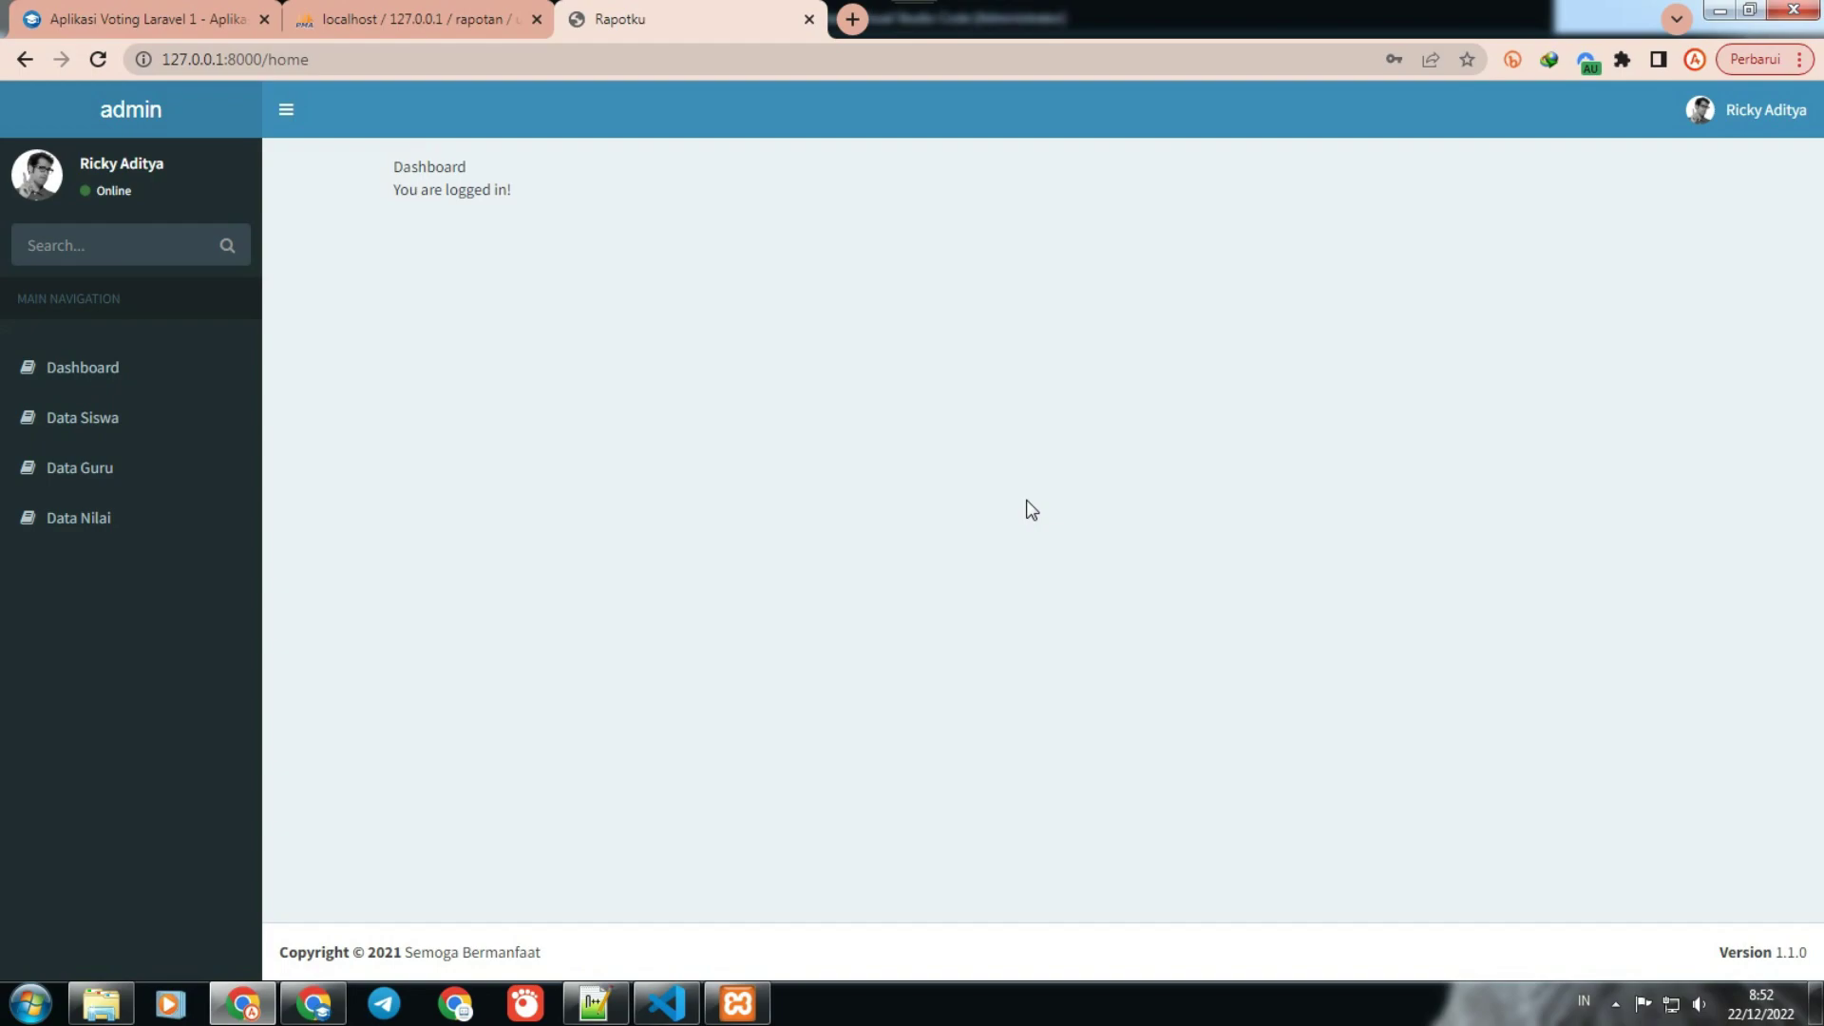
# Step: Dismiss the colour-scheme prompt and review the Data Siswa student lists for Kelas 1 and 2
pyautogui.click(1031, 511)
pyautogui.click(89, 376)
pyautogui.click(91, 414)
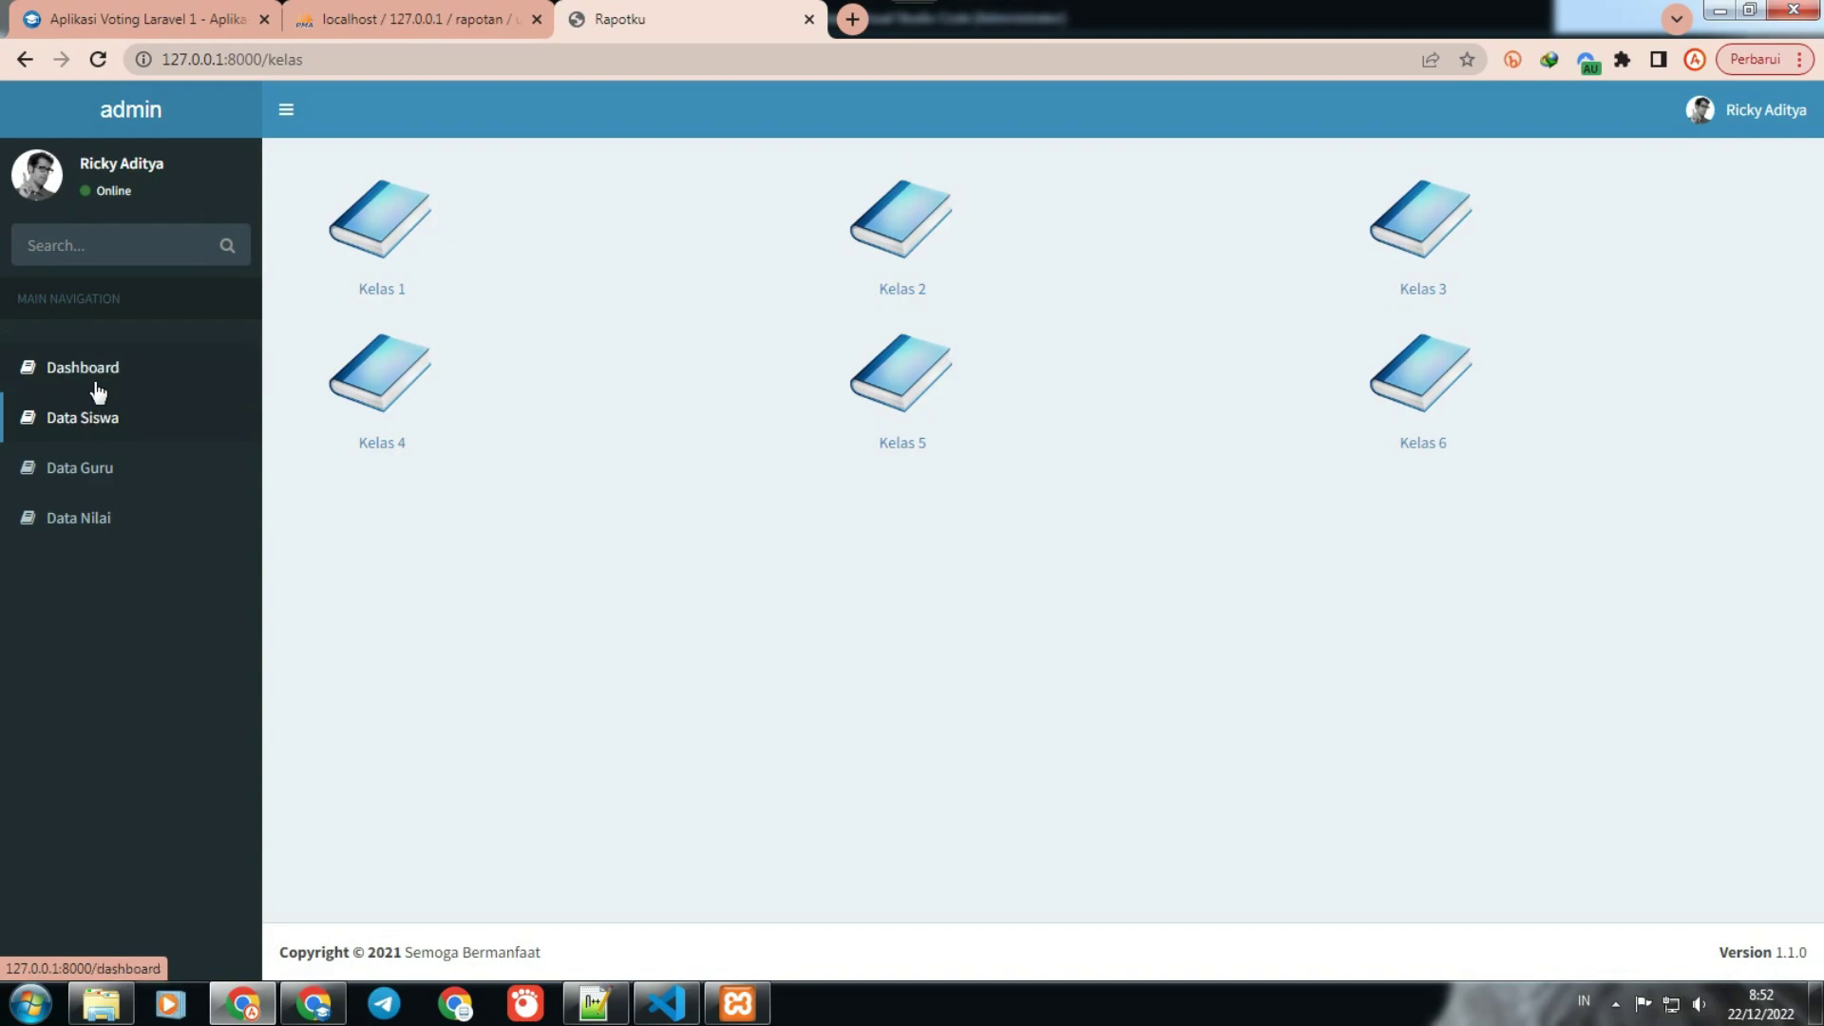
pyautogui.click(332, 226)
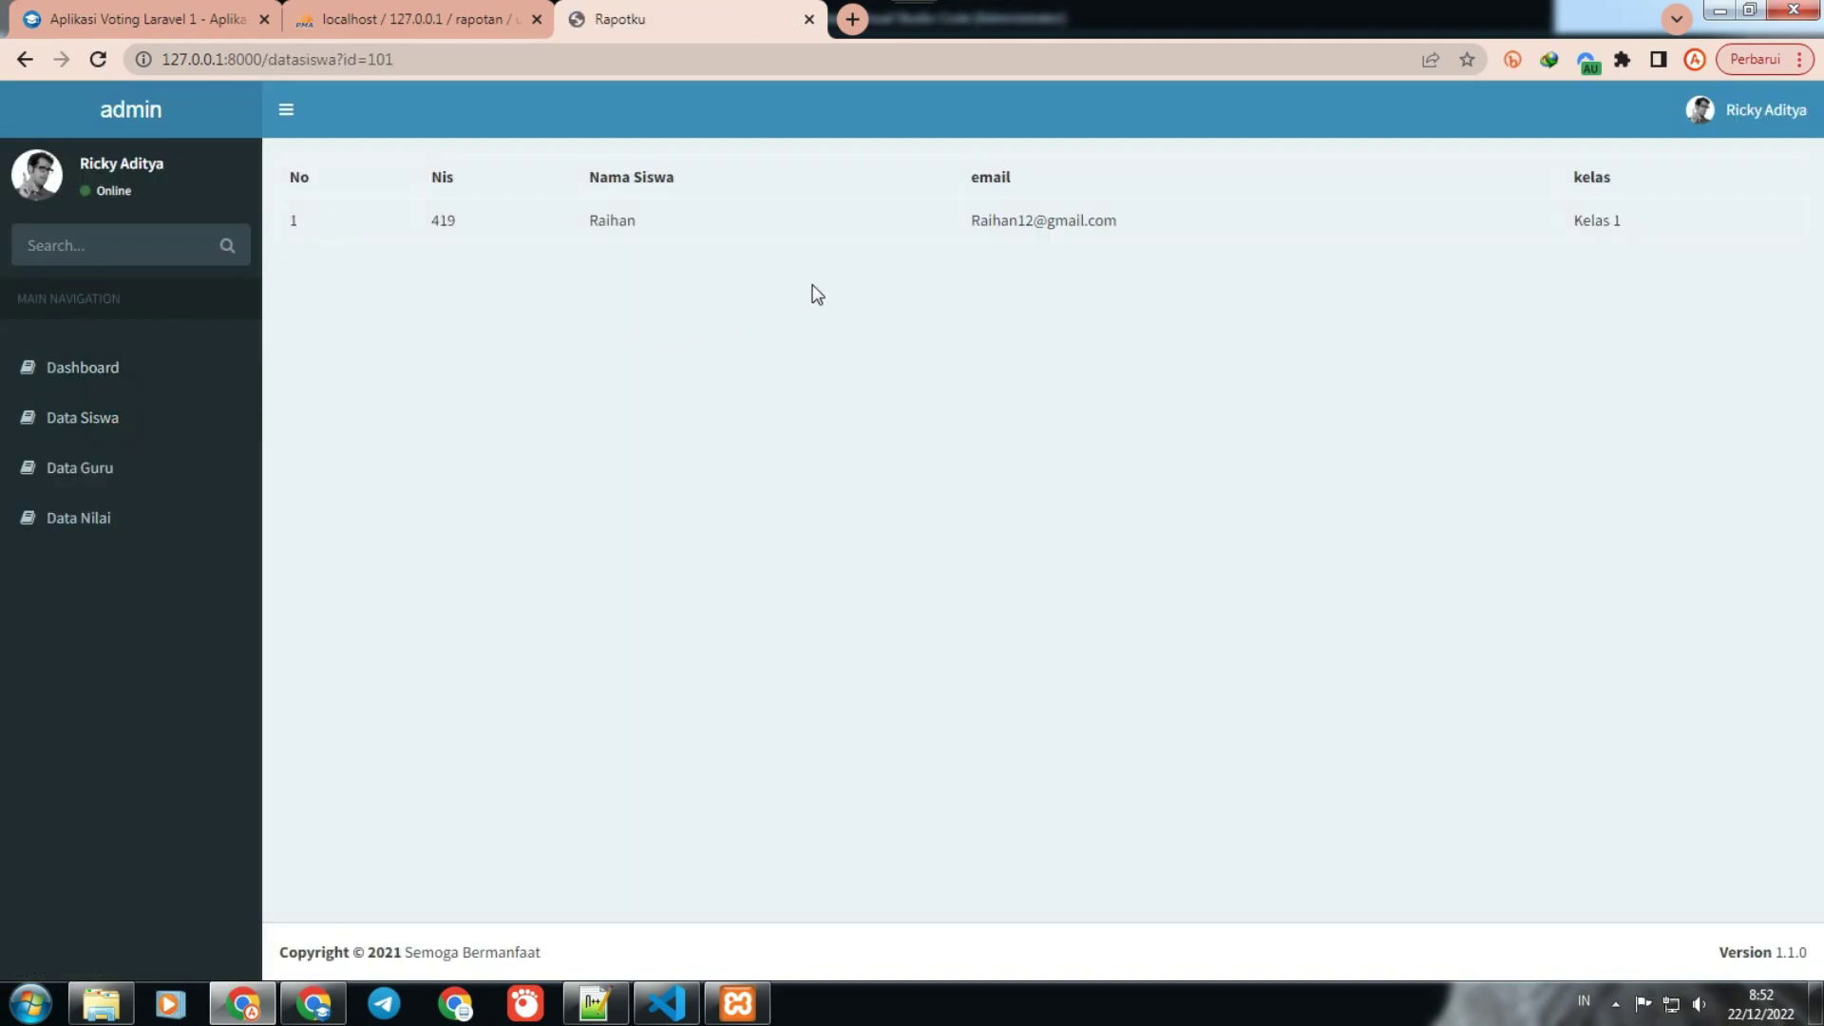
pyautogui.click(76, 423)
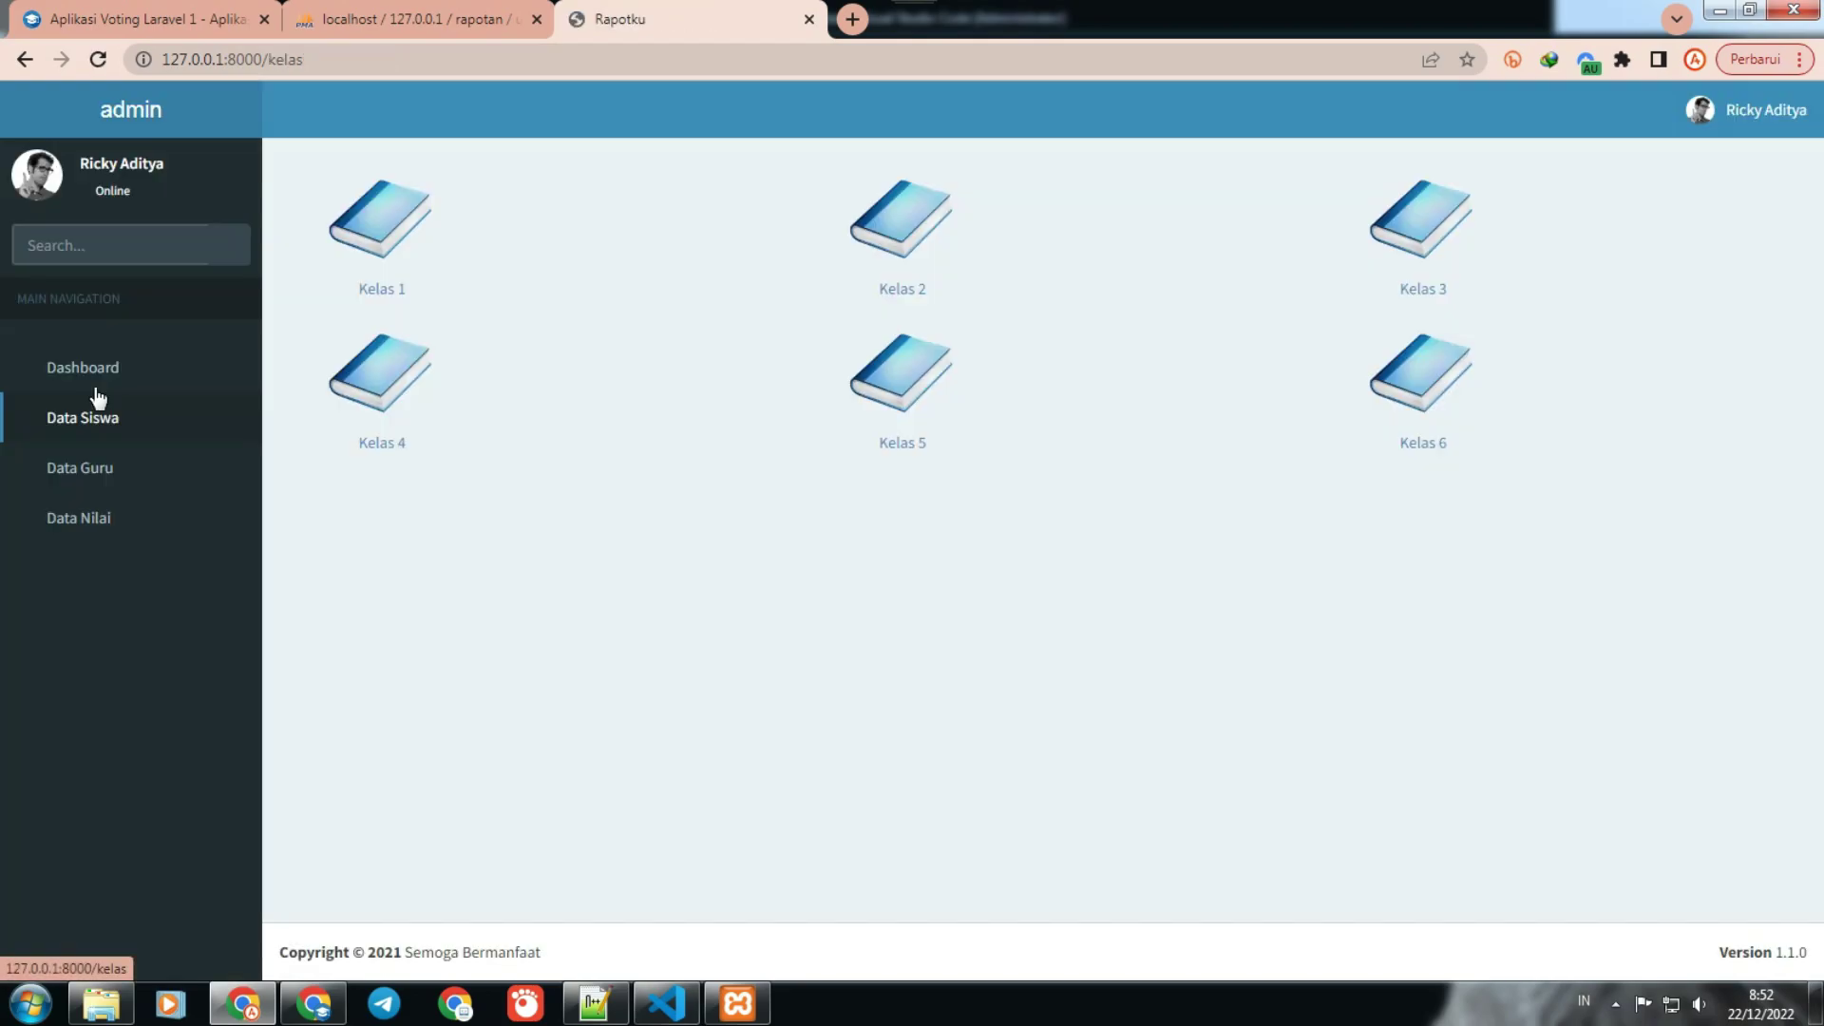
pyautogui.click(884, 265)
pyautogui.click(147, 421)
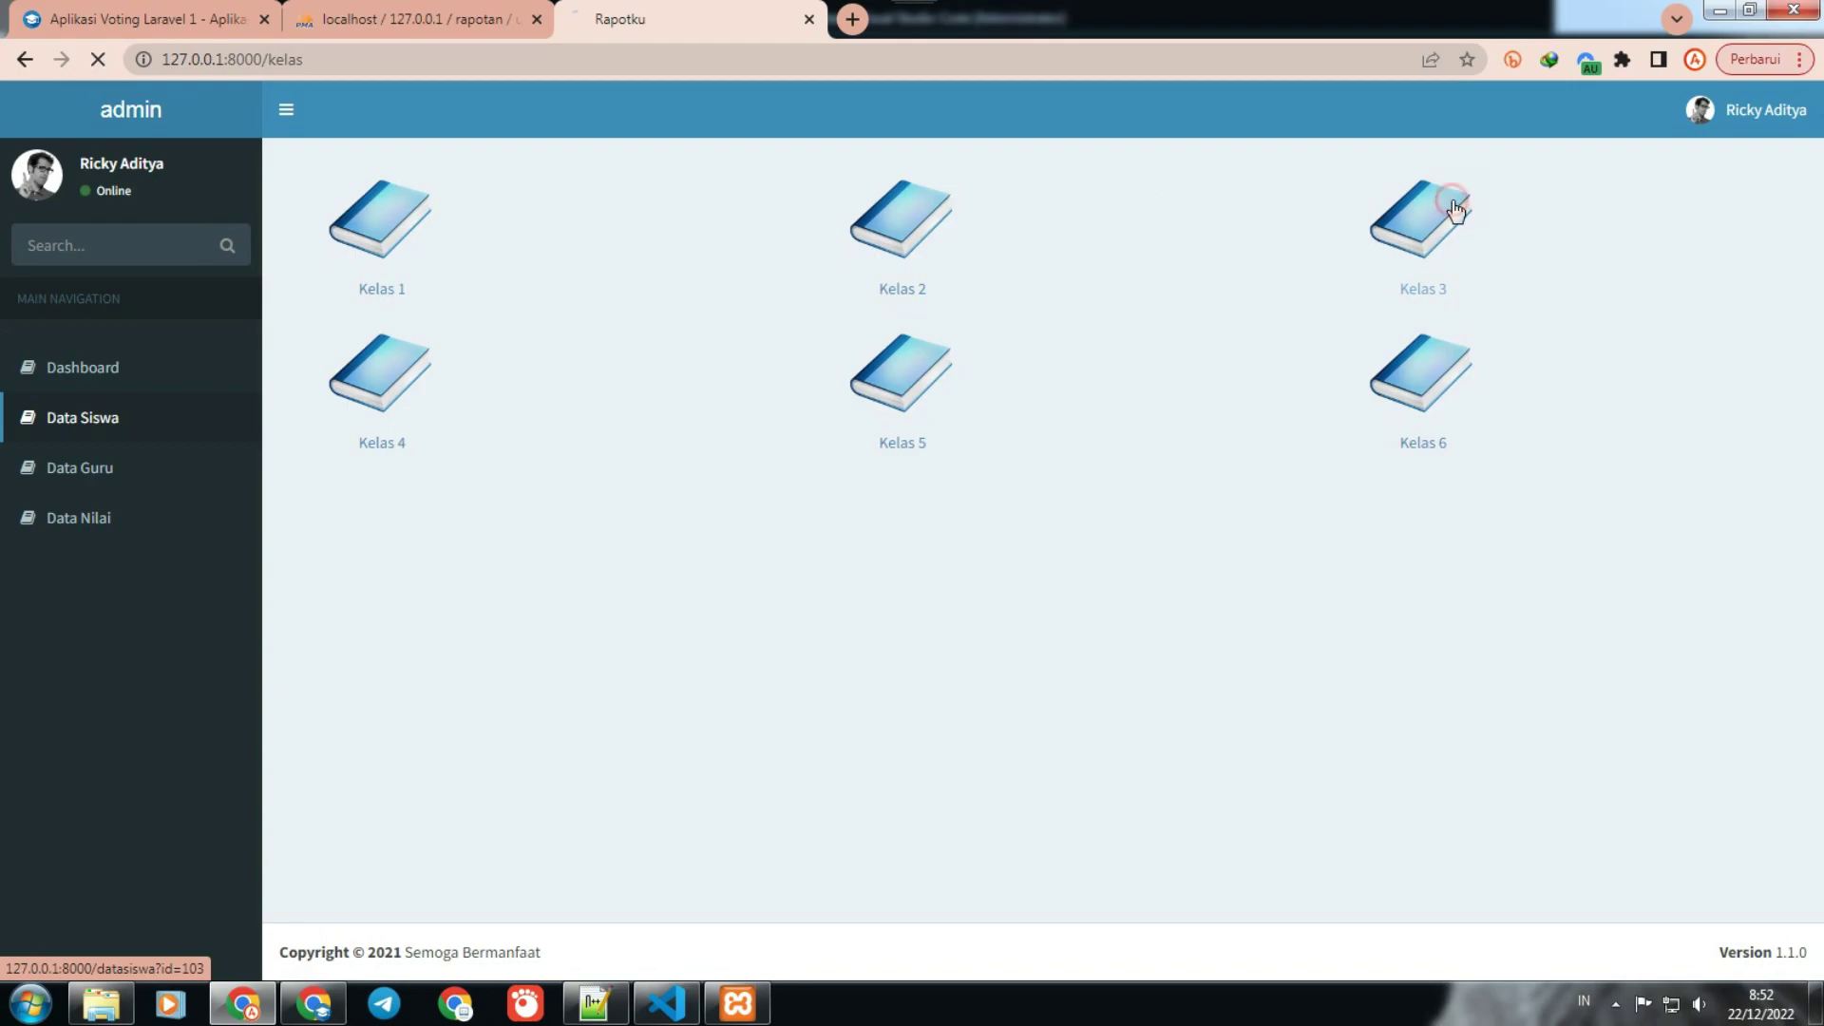
# Step: Review the Kelas 3–6 student lists and the six-teacher Data Guru table, then open Data Nilai
pyautogui.click(1450, 204)
pyautogui.click(79, 422)
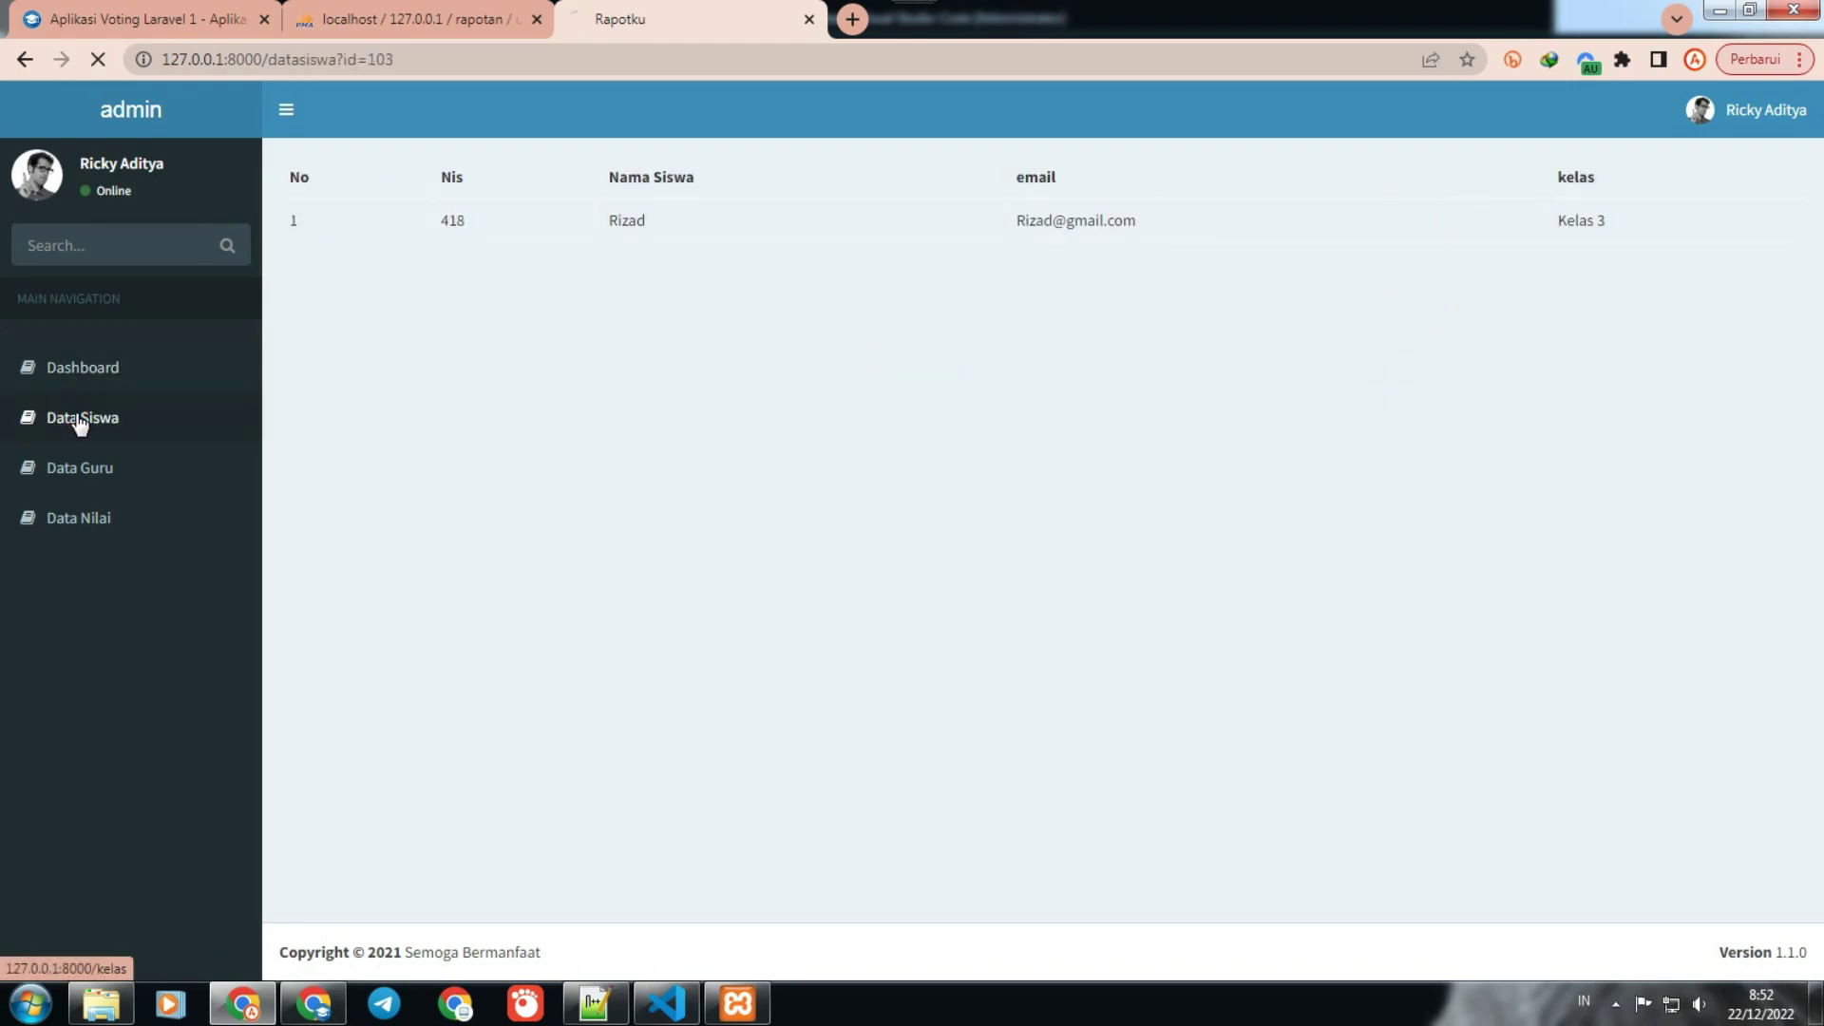
pyautogui.click(407, 391)
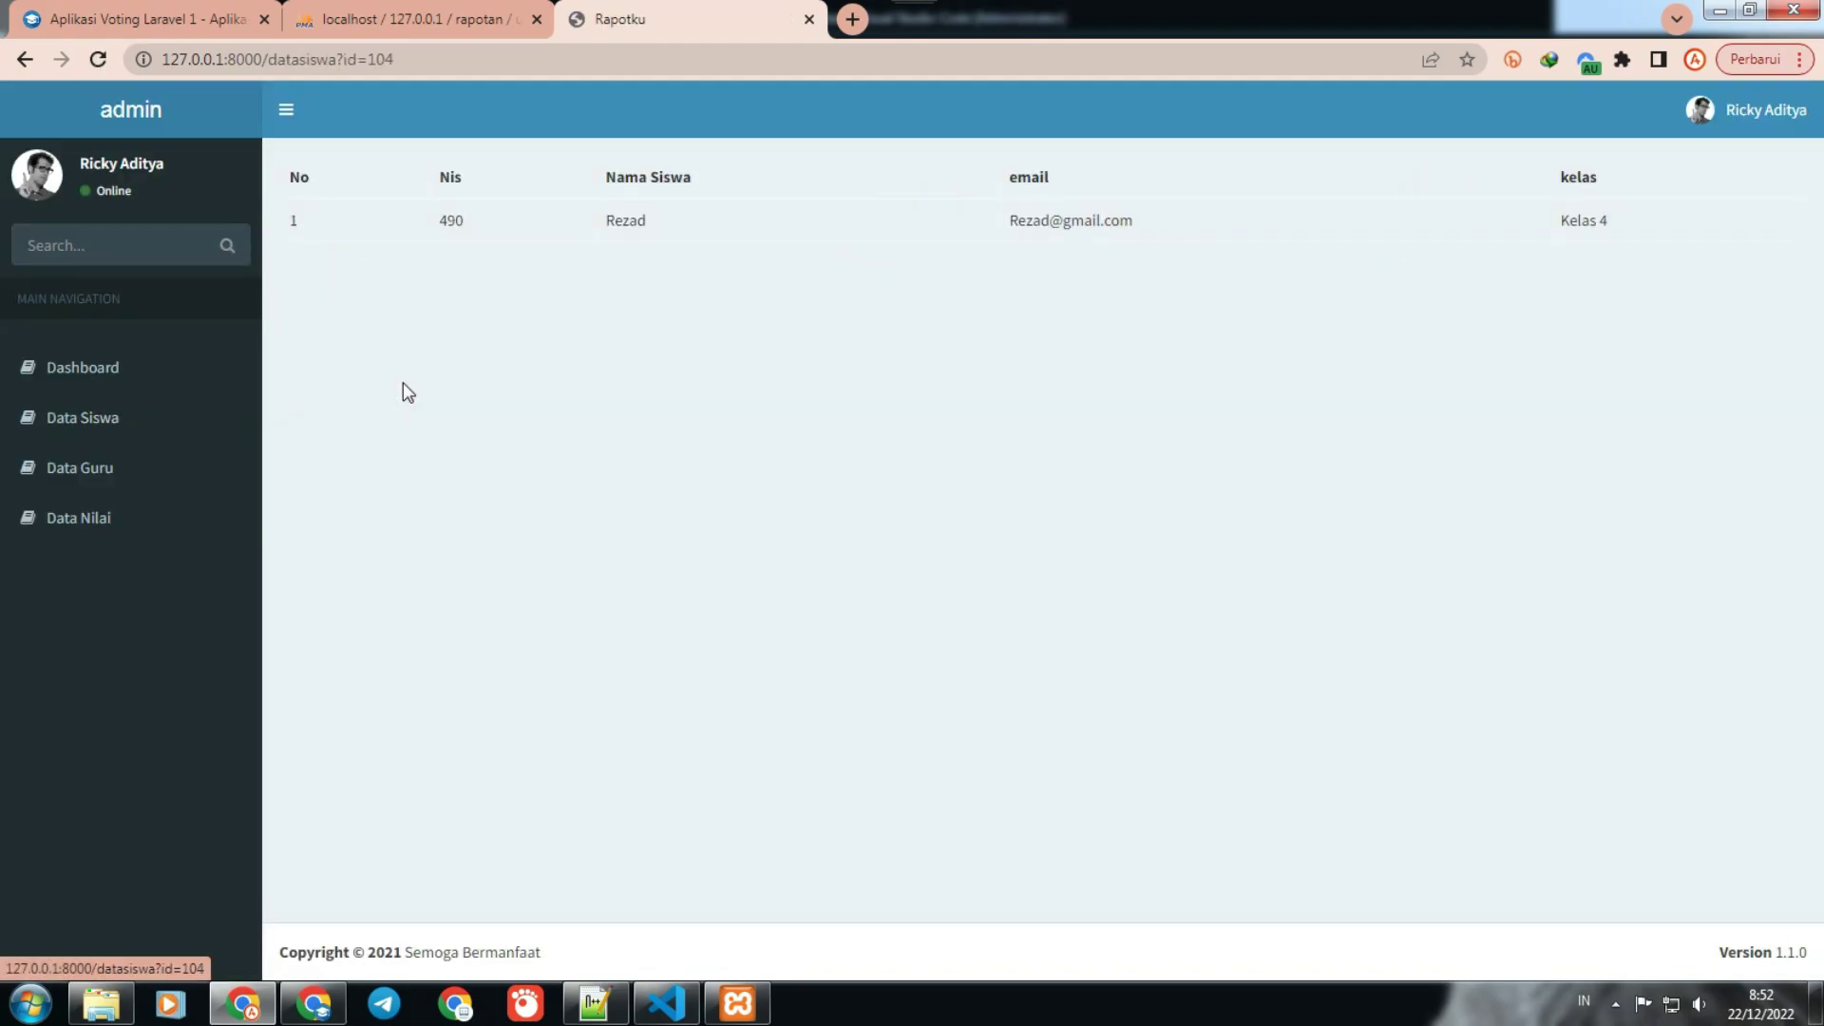
pyautogui.click(133, 415)
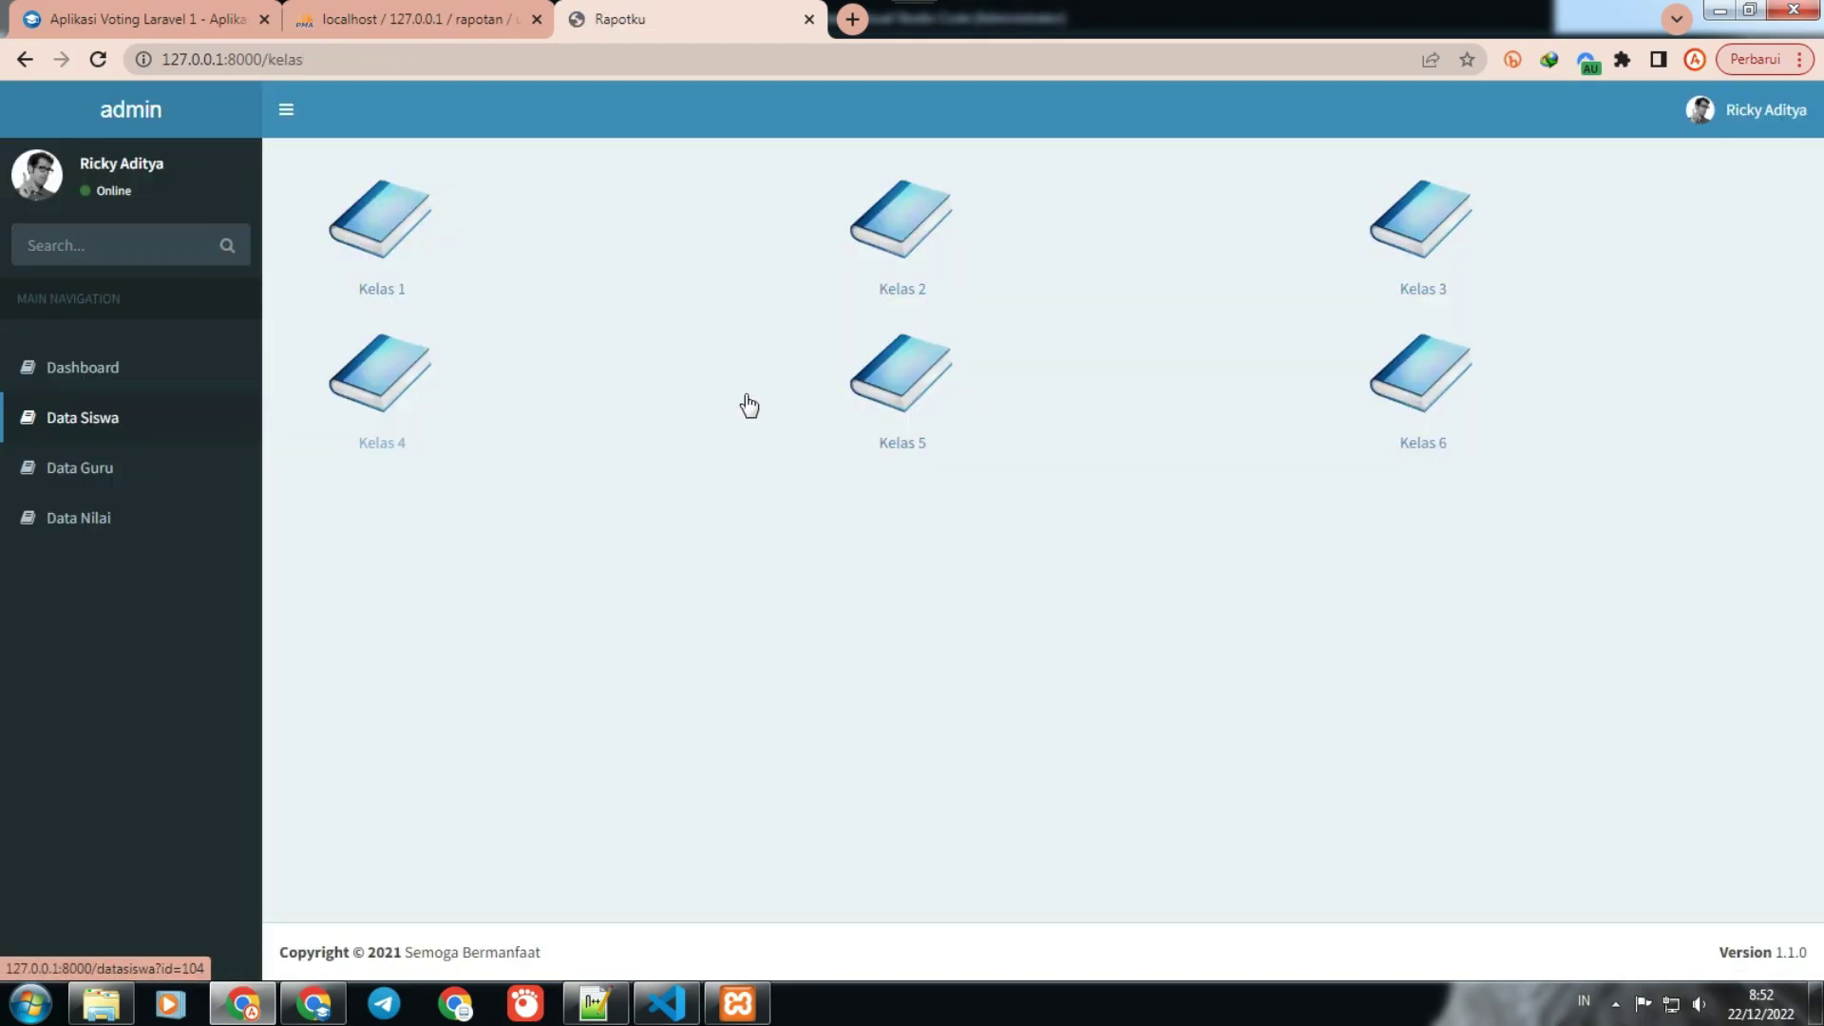
pyautogui.click(885, 374)
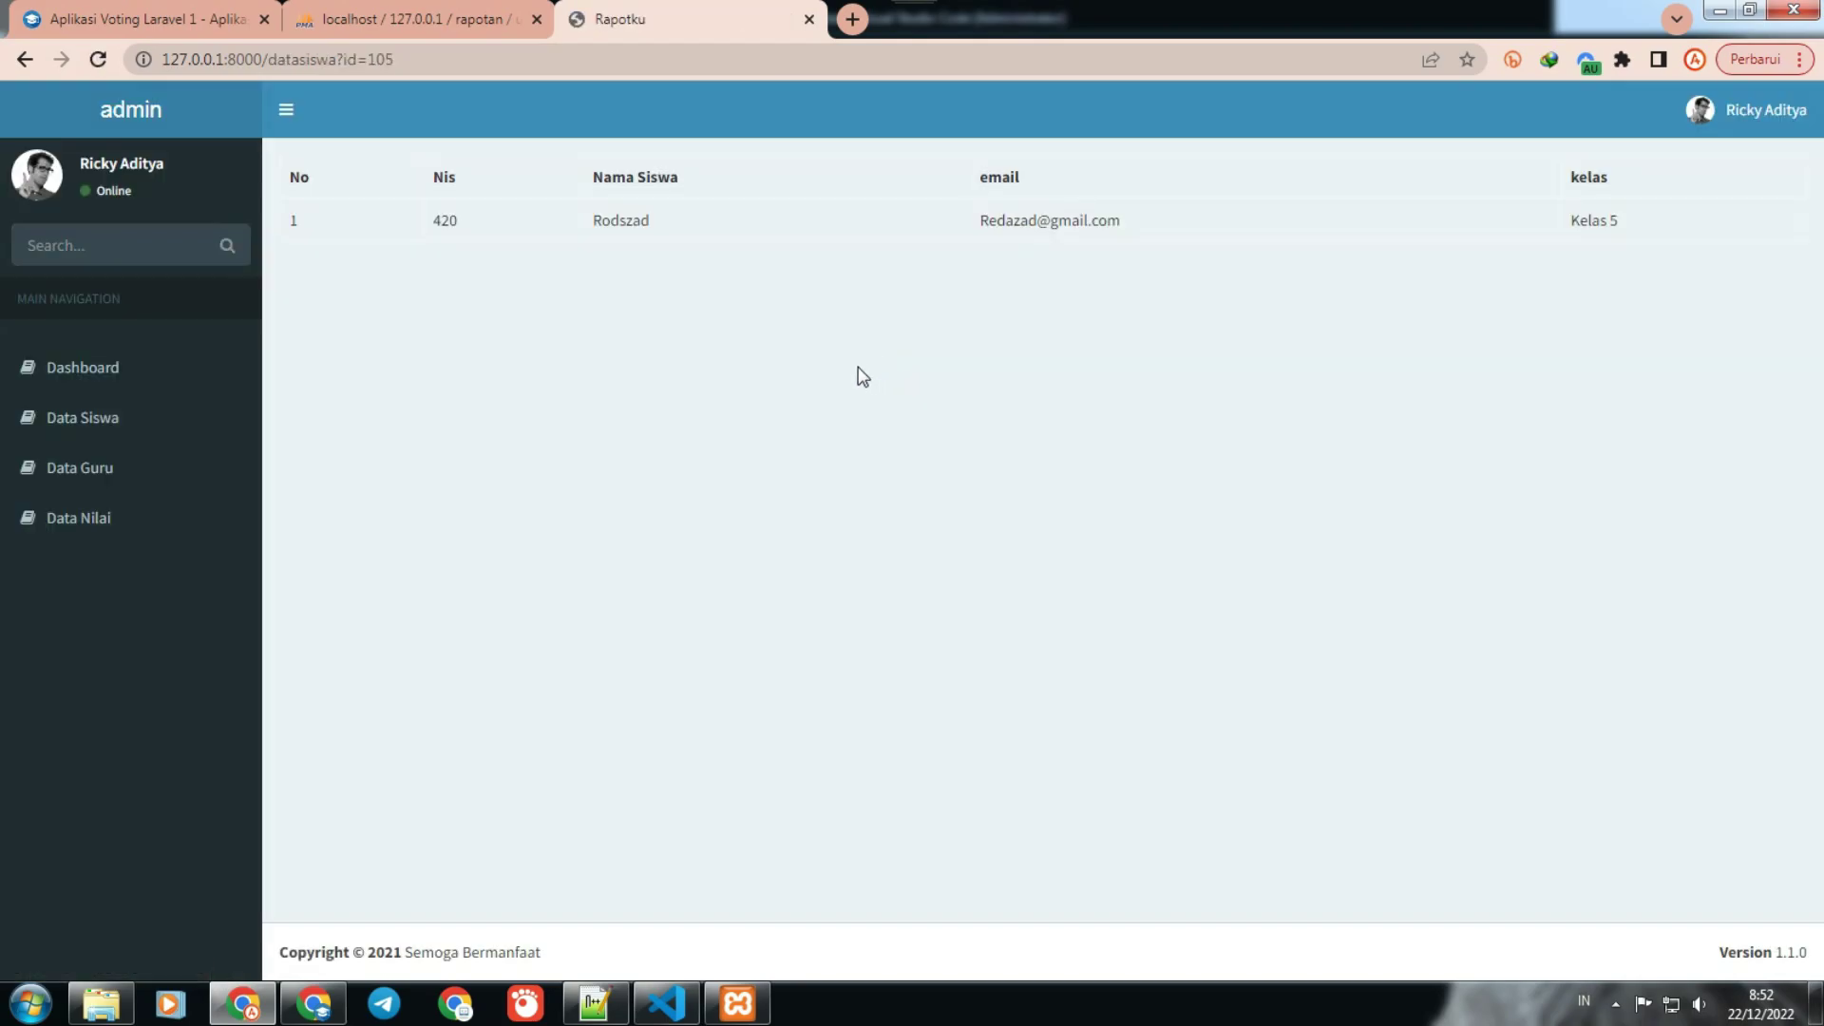
pyautogui.click(109, 415)
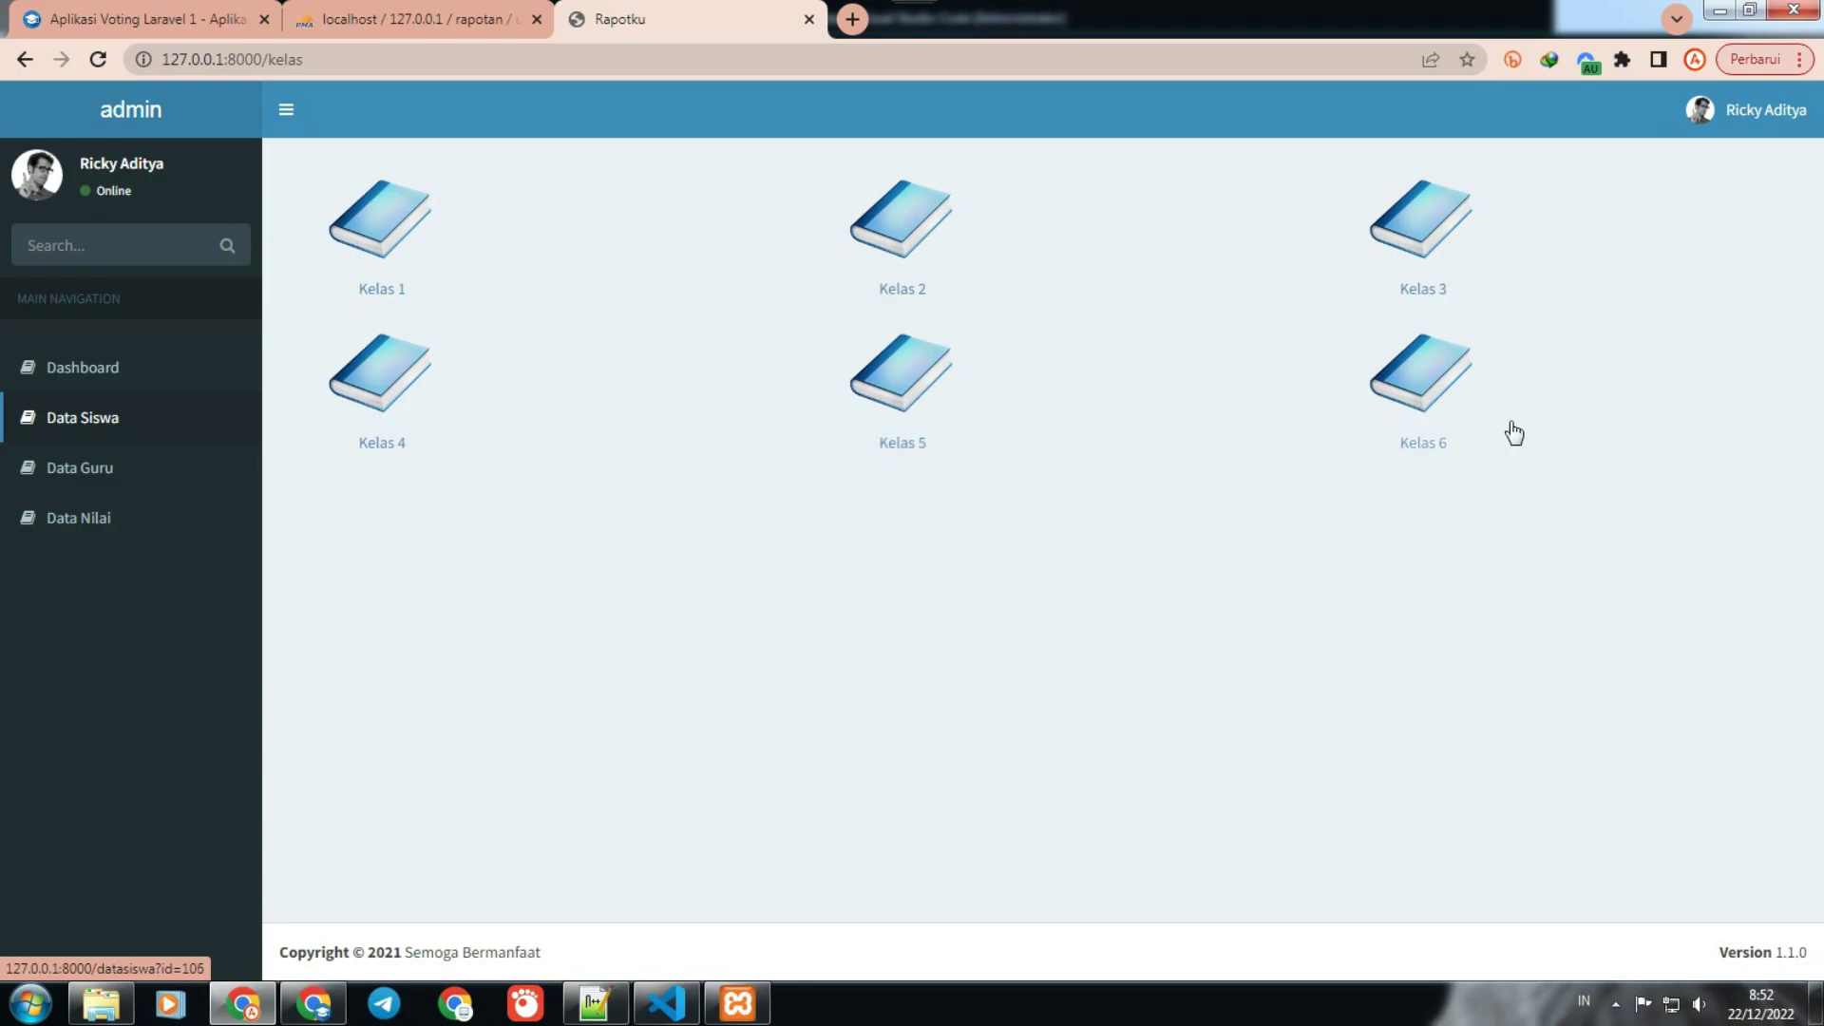
pyautogui.click(1406, 386)
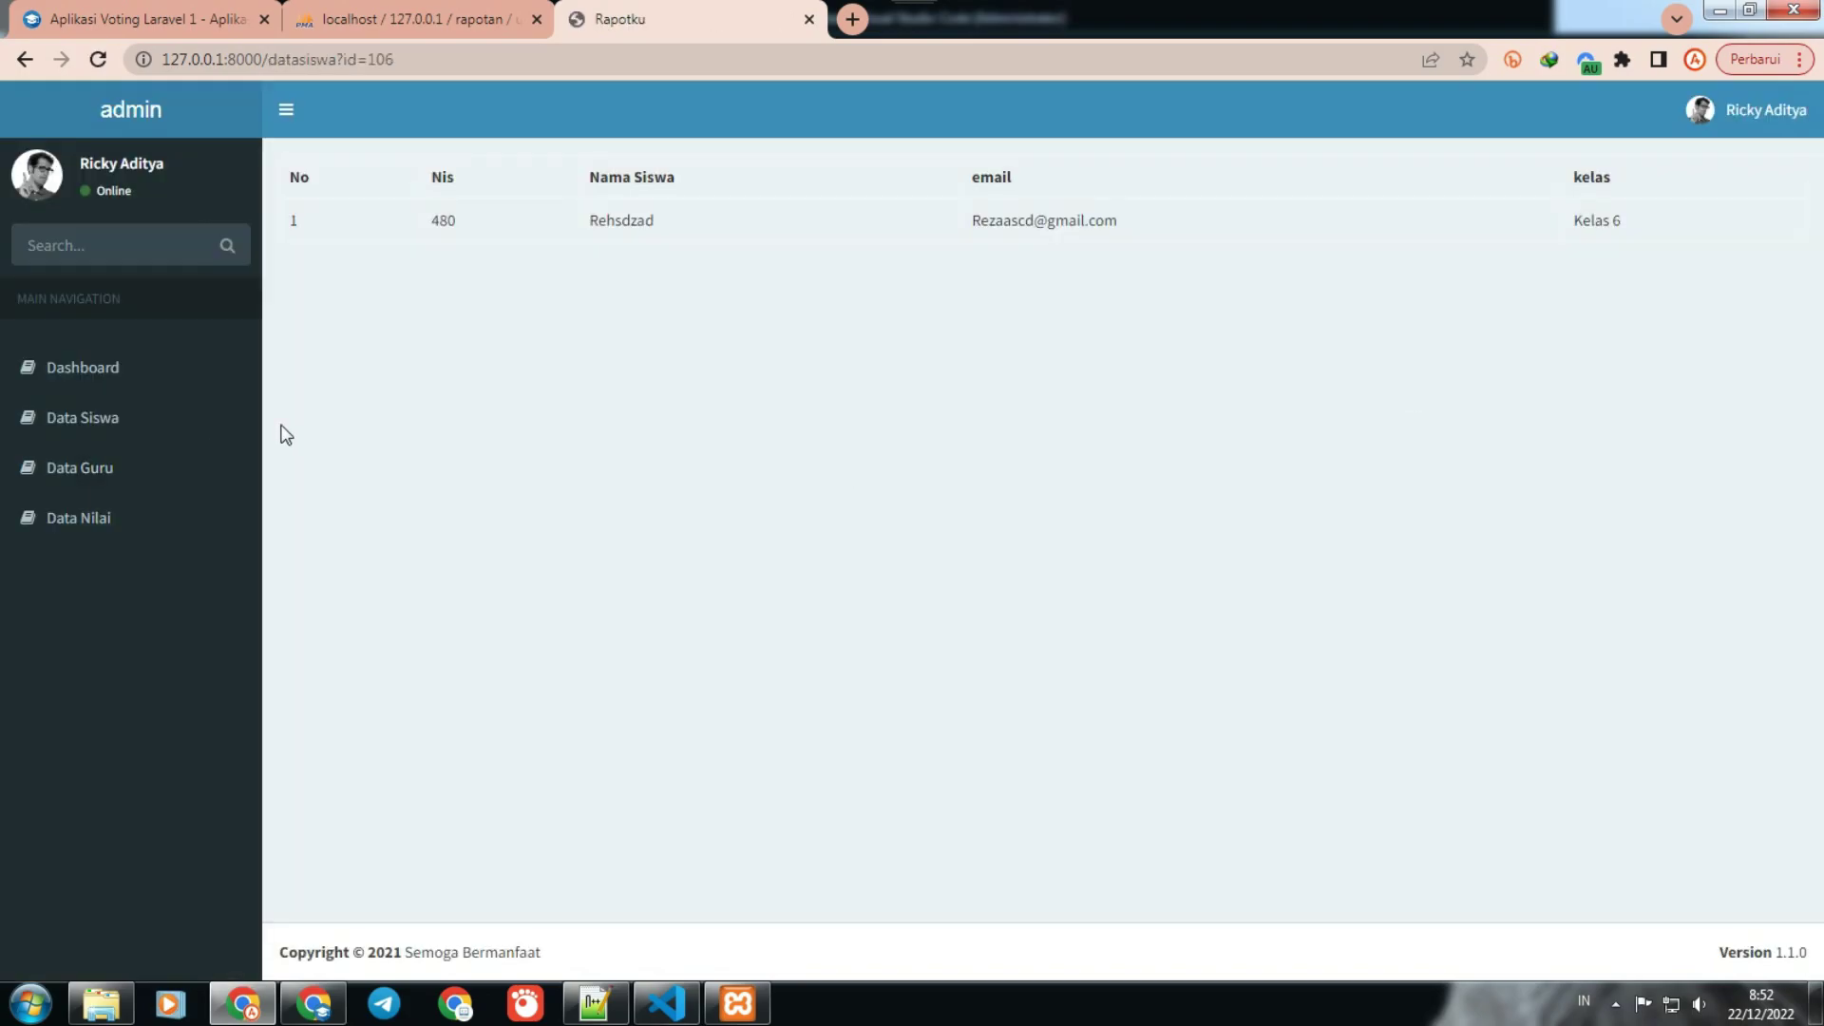
pyautogui.click(107, 475)
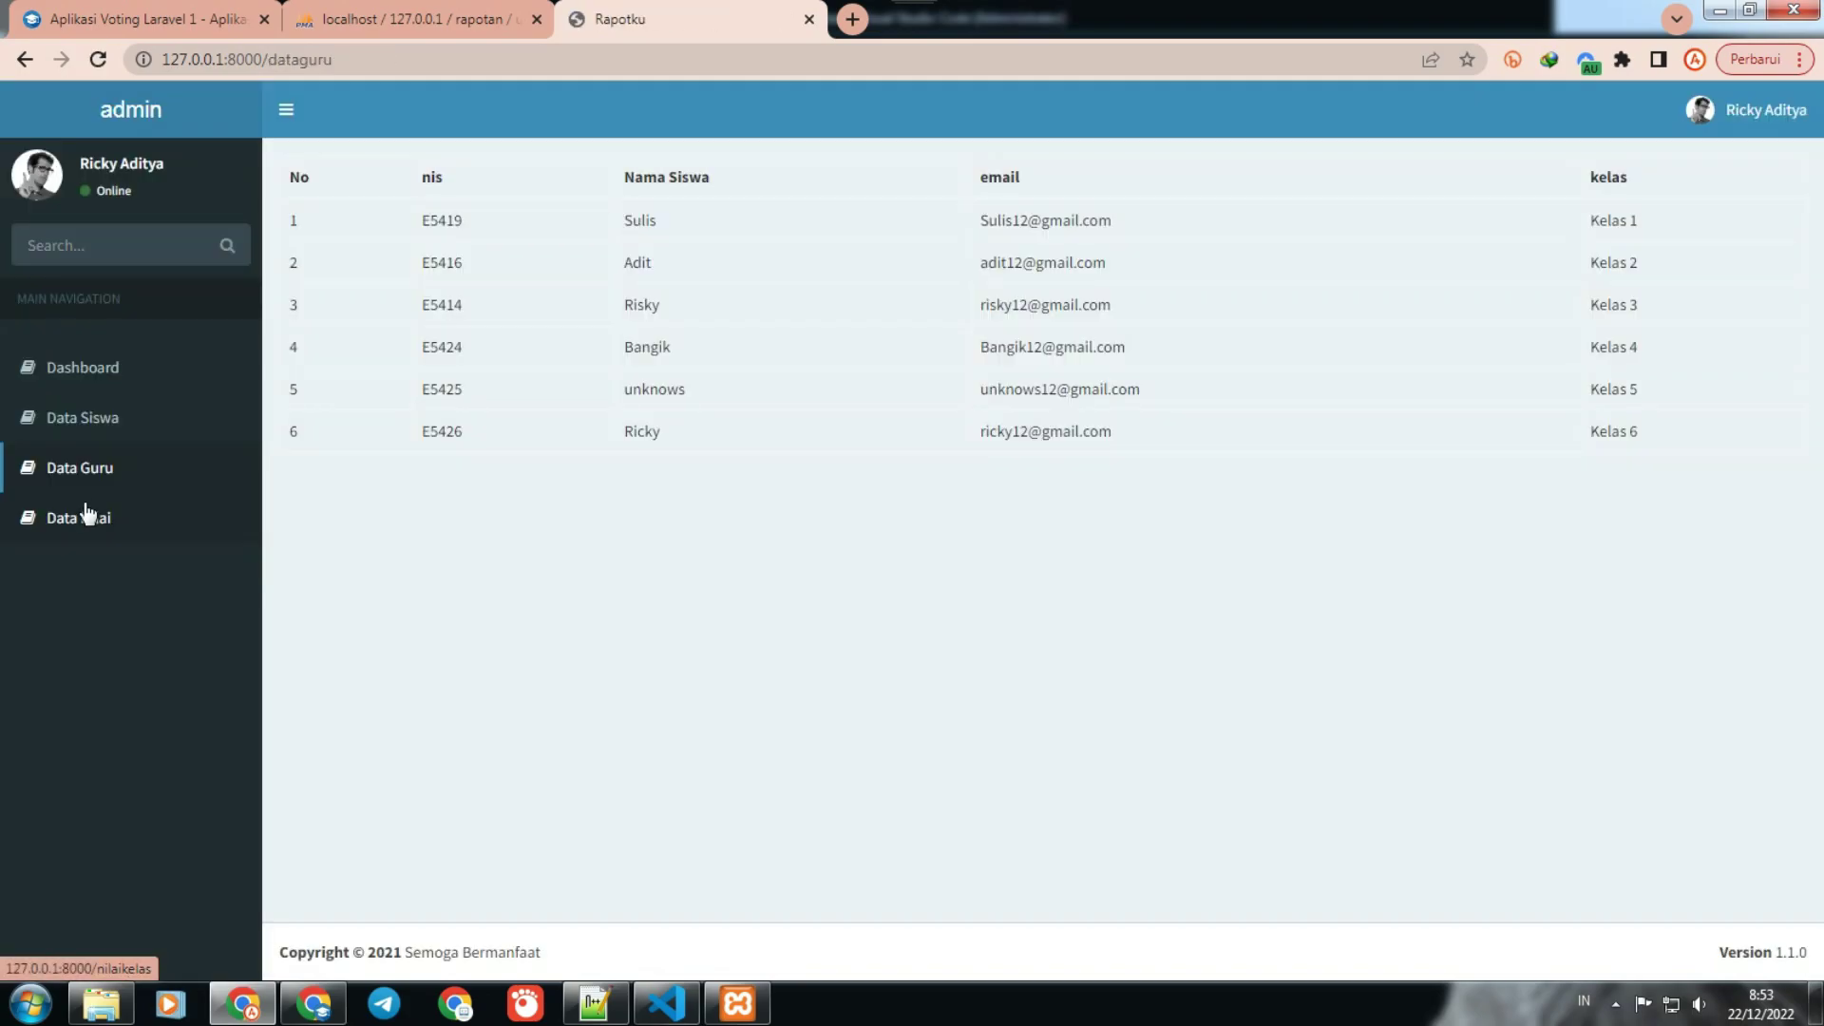
pyautogui.click(107, 517)
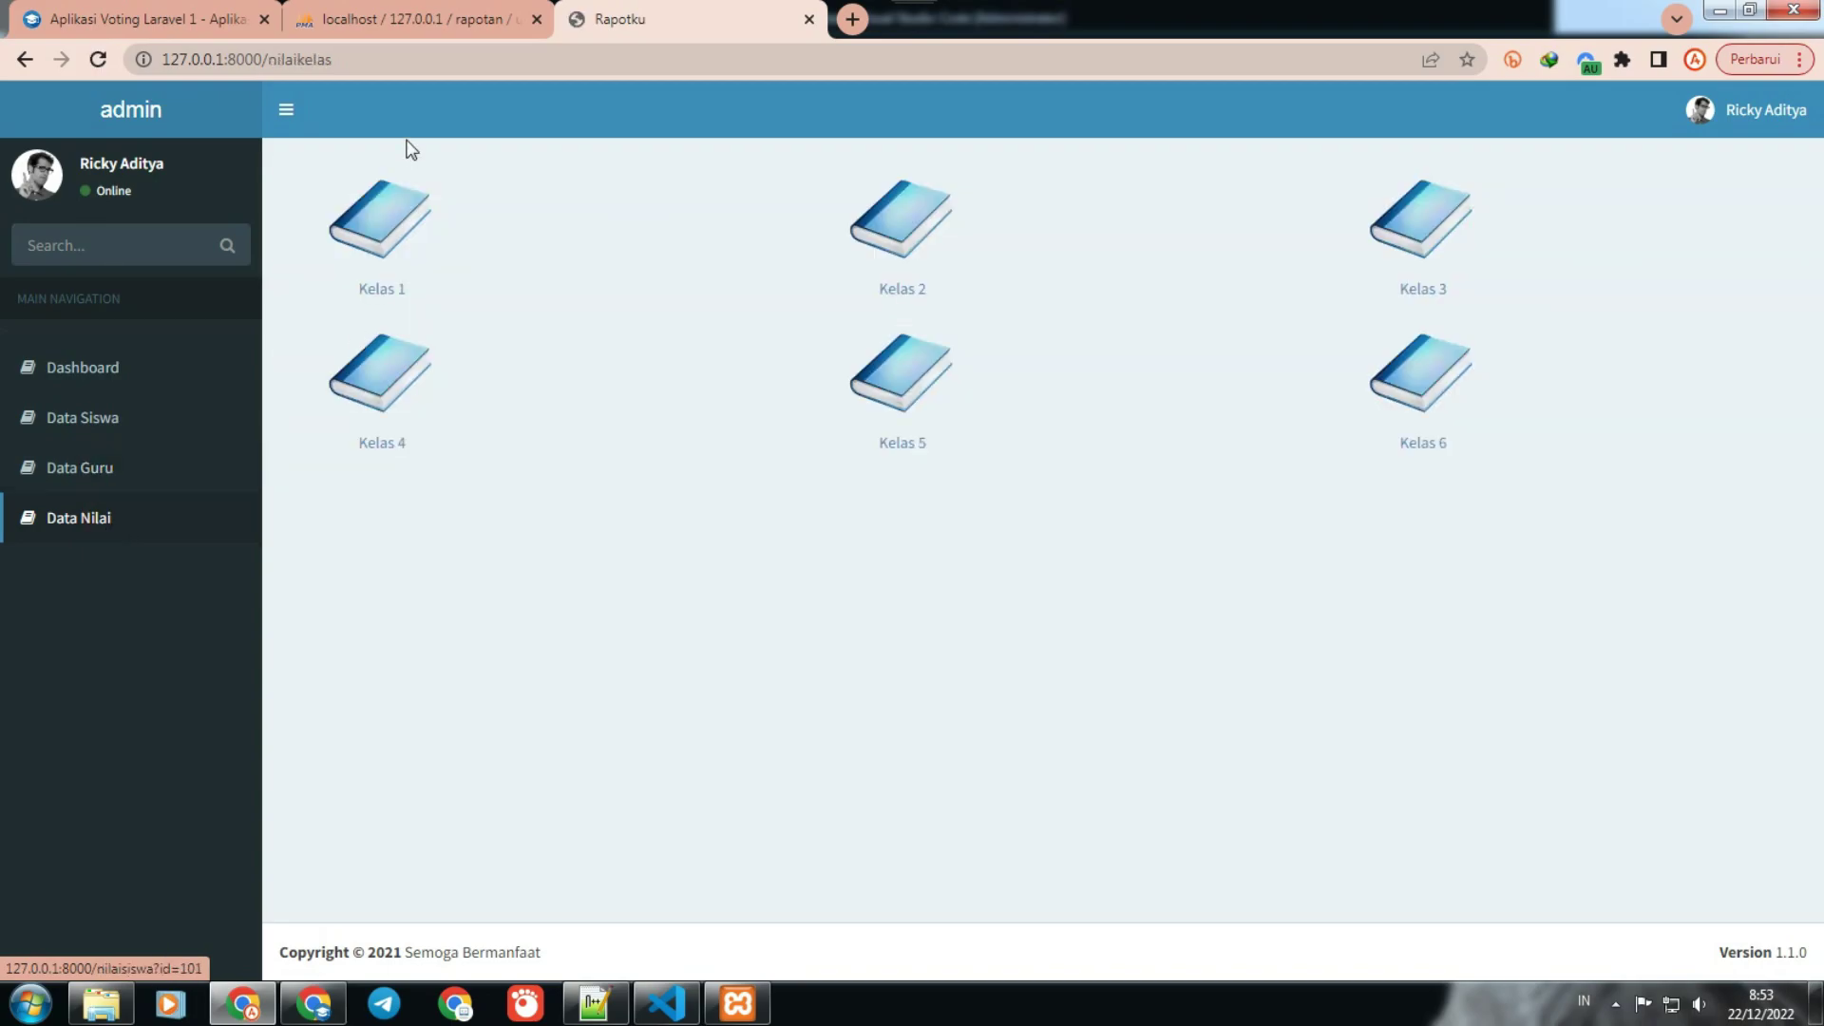
# Step: Review the Data Nilai grade student lists for Kelas 1, 2 and 3
pyautogui.click(380, 235)
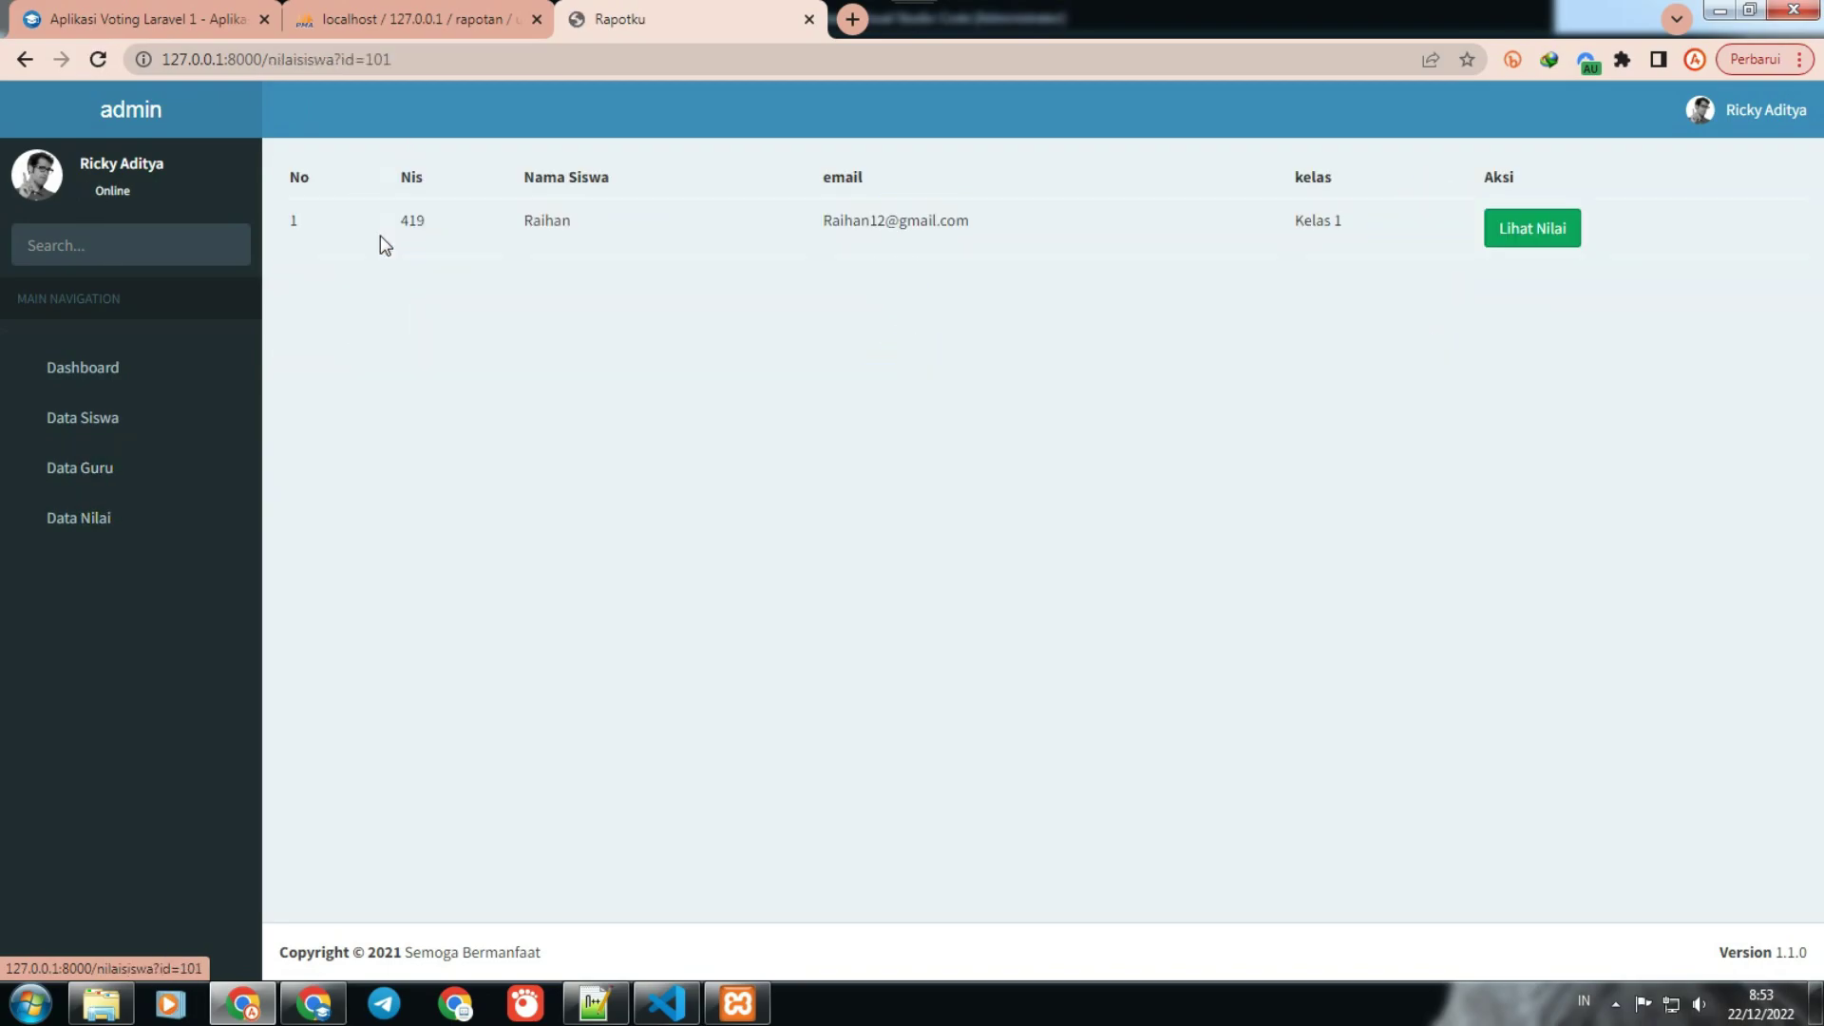
pyautogui.click(86, 520)
pyautogui.click(897, 243)
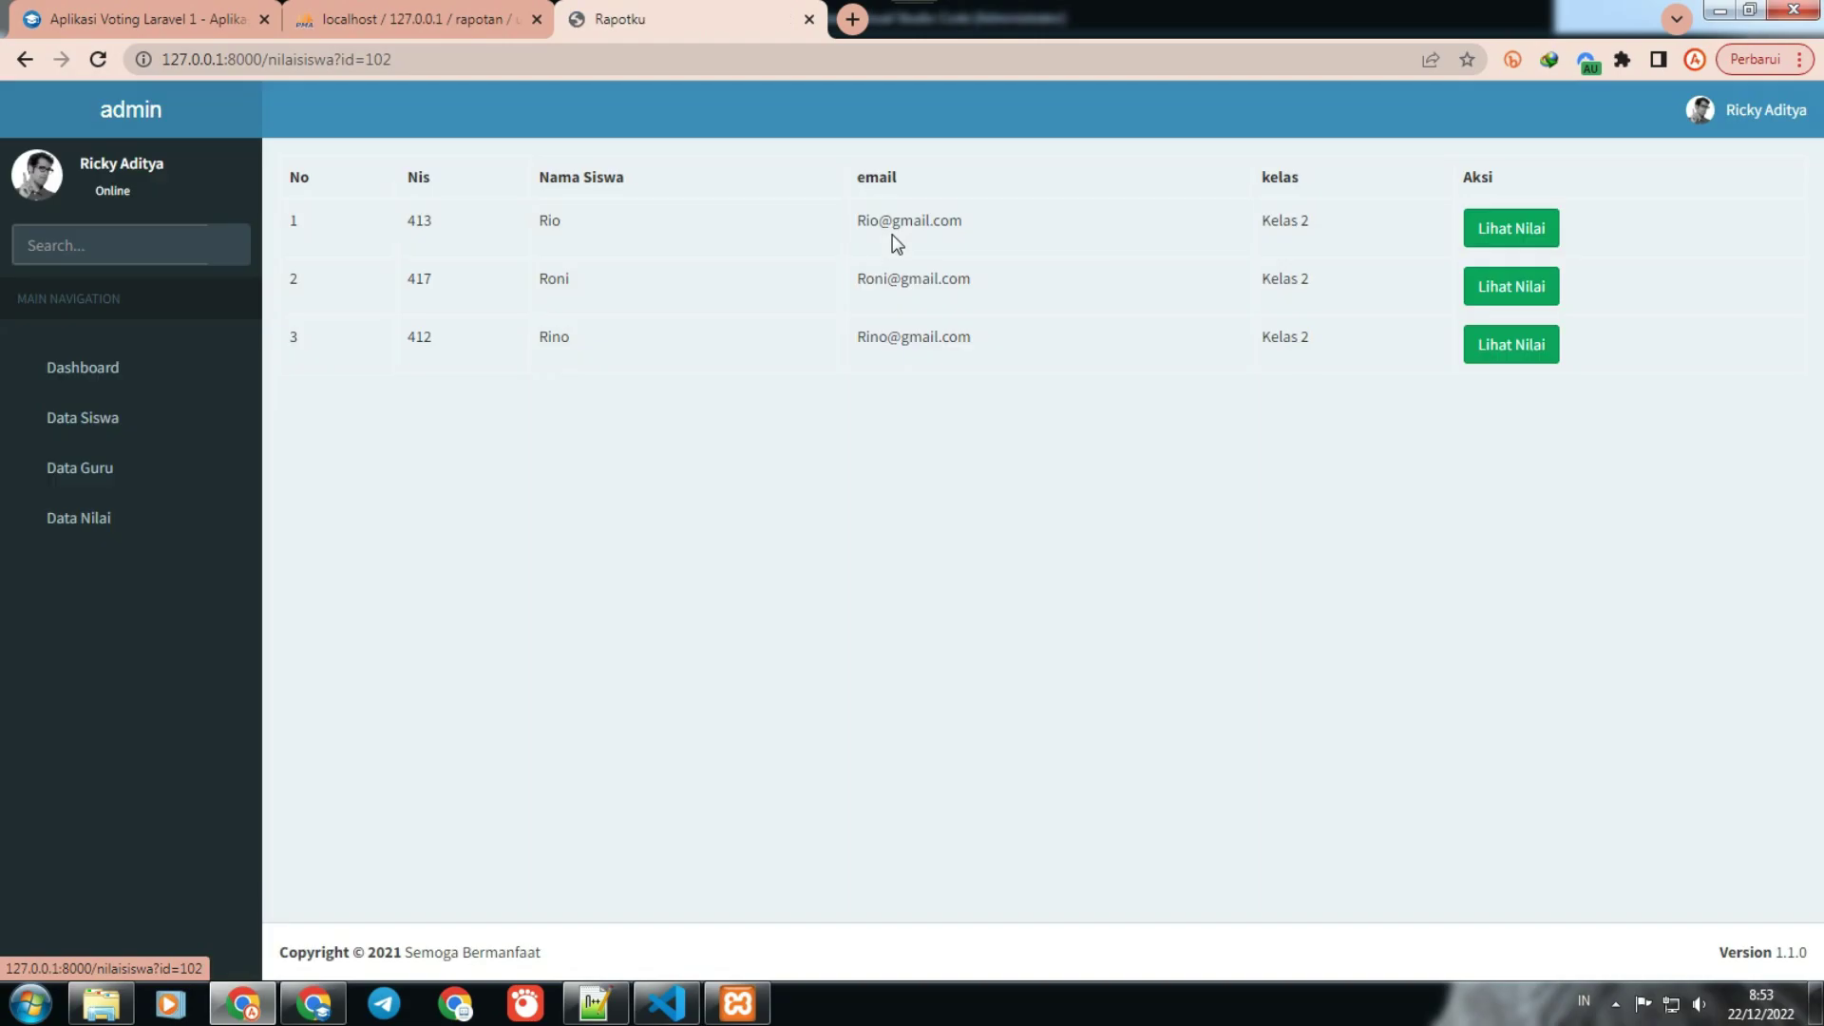
pyautogui.click(101, 532)
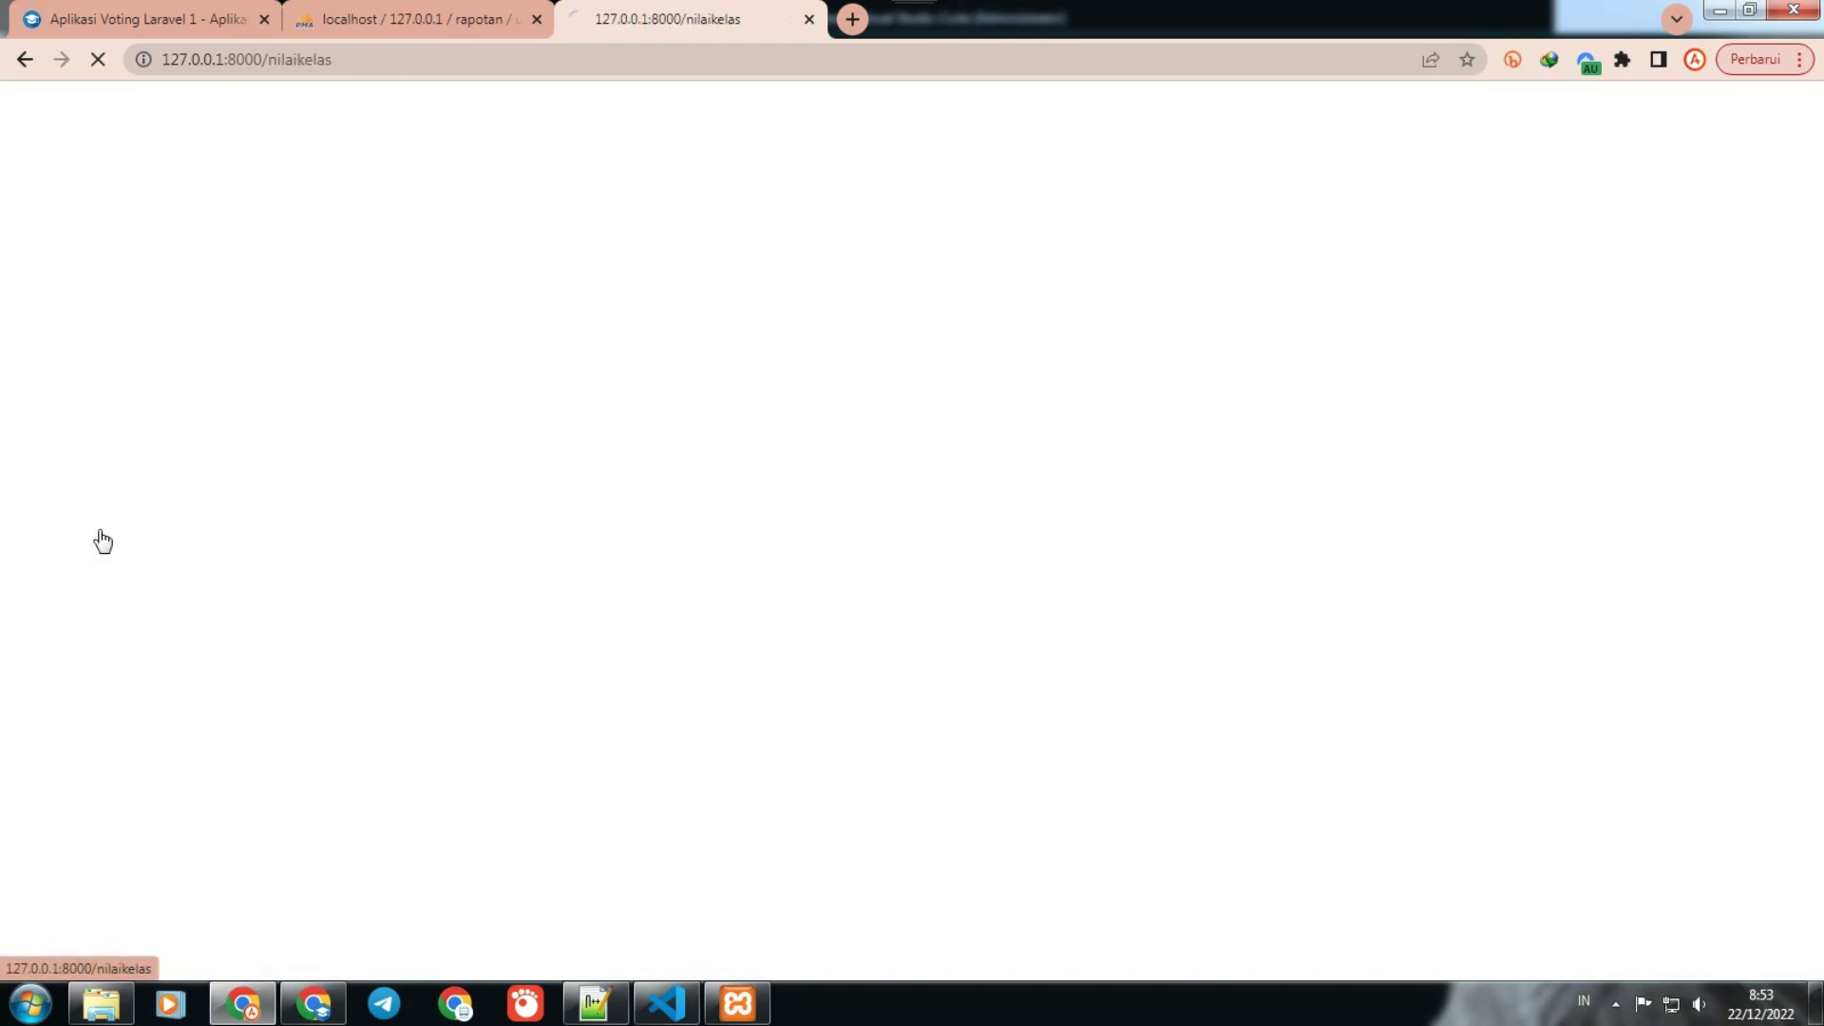
pyautogui.click(1426, 215)
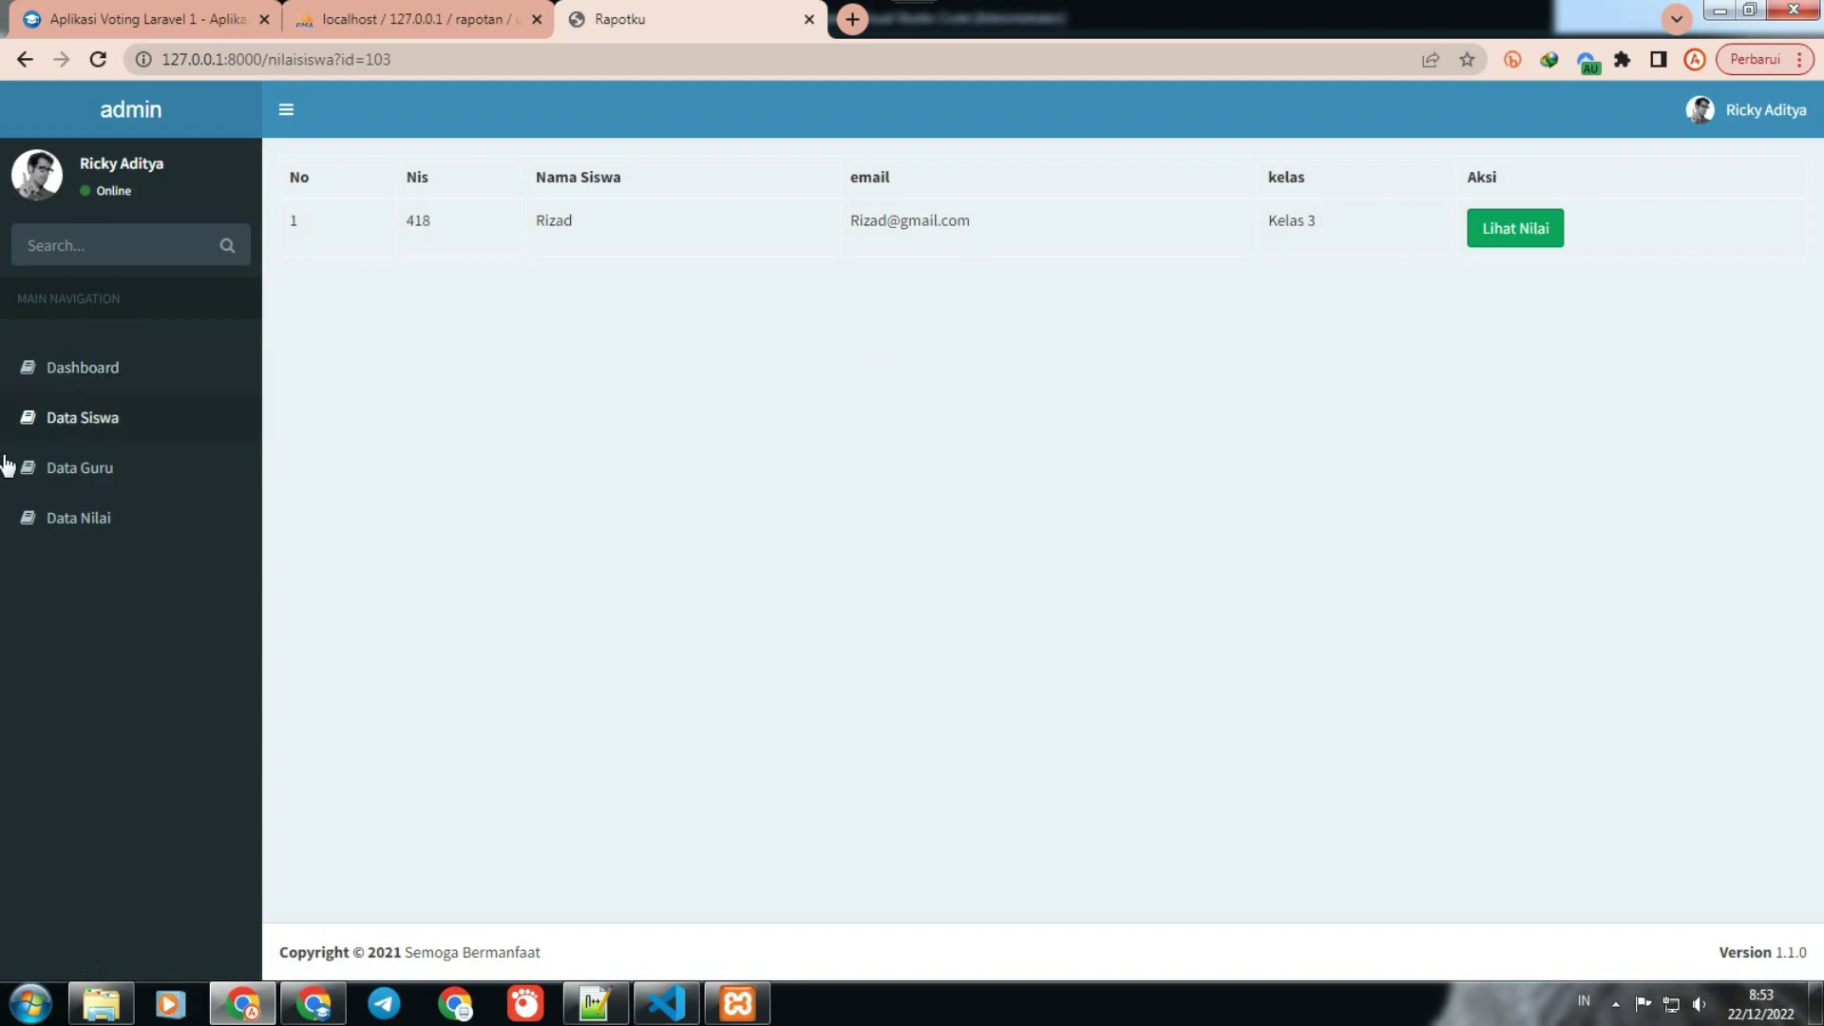
pyautogui.click(112, 523)
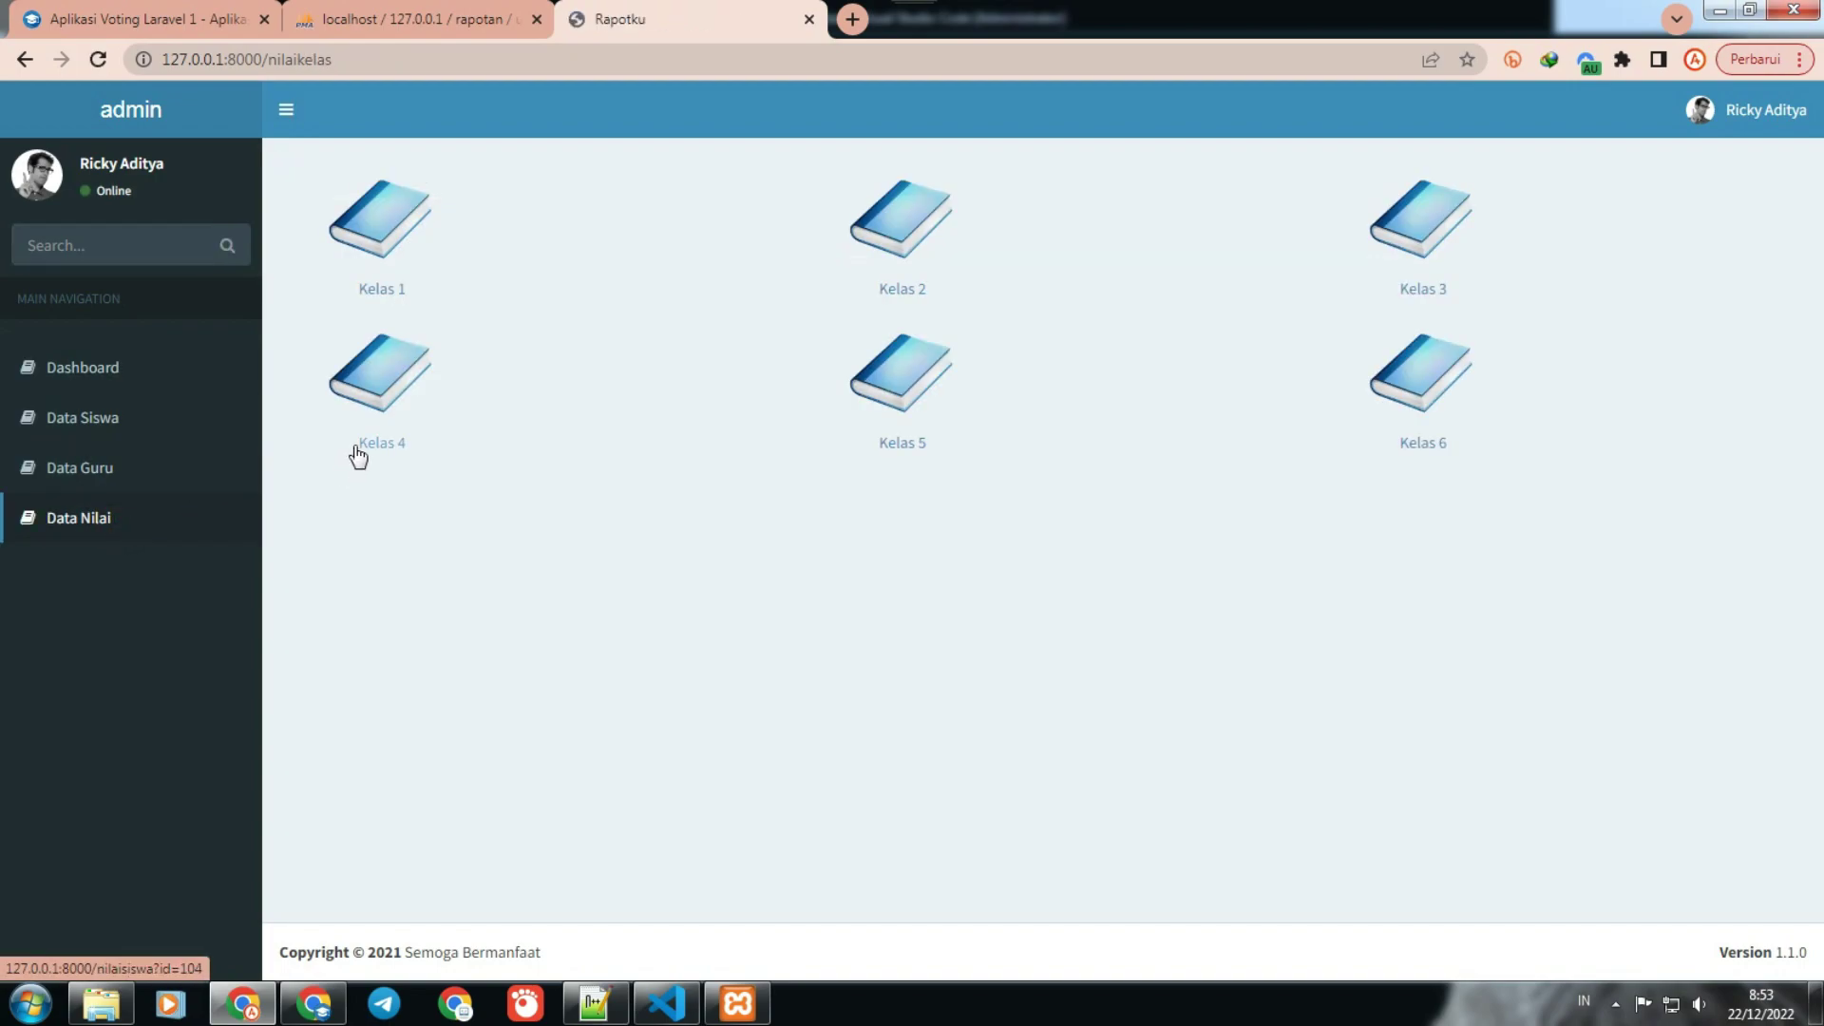
# Step: Review the Kelas 4–6 grade lists, then return to the dashboard's Pengumuman announcements
pyautogui.click(397, 409)
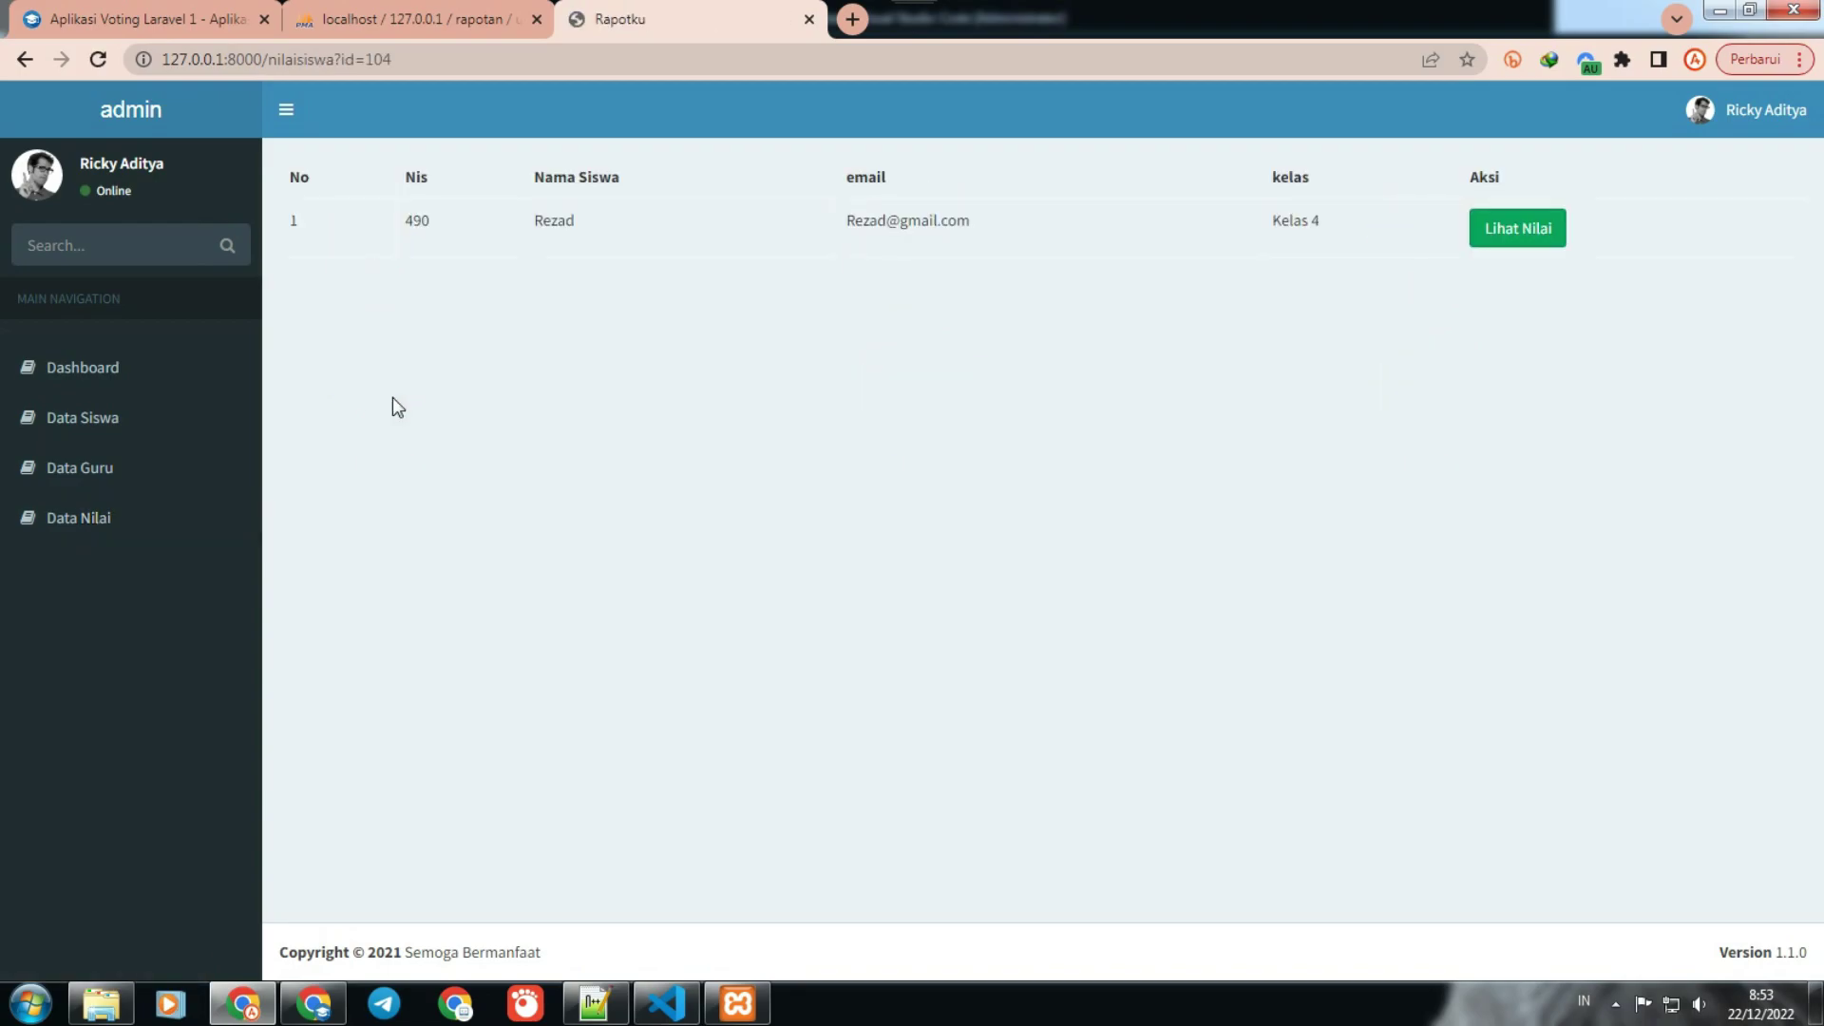
pyautogui.click(160, 522)
pyautogui.click(896, 374)
pyautogui.click(134, 518)
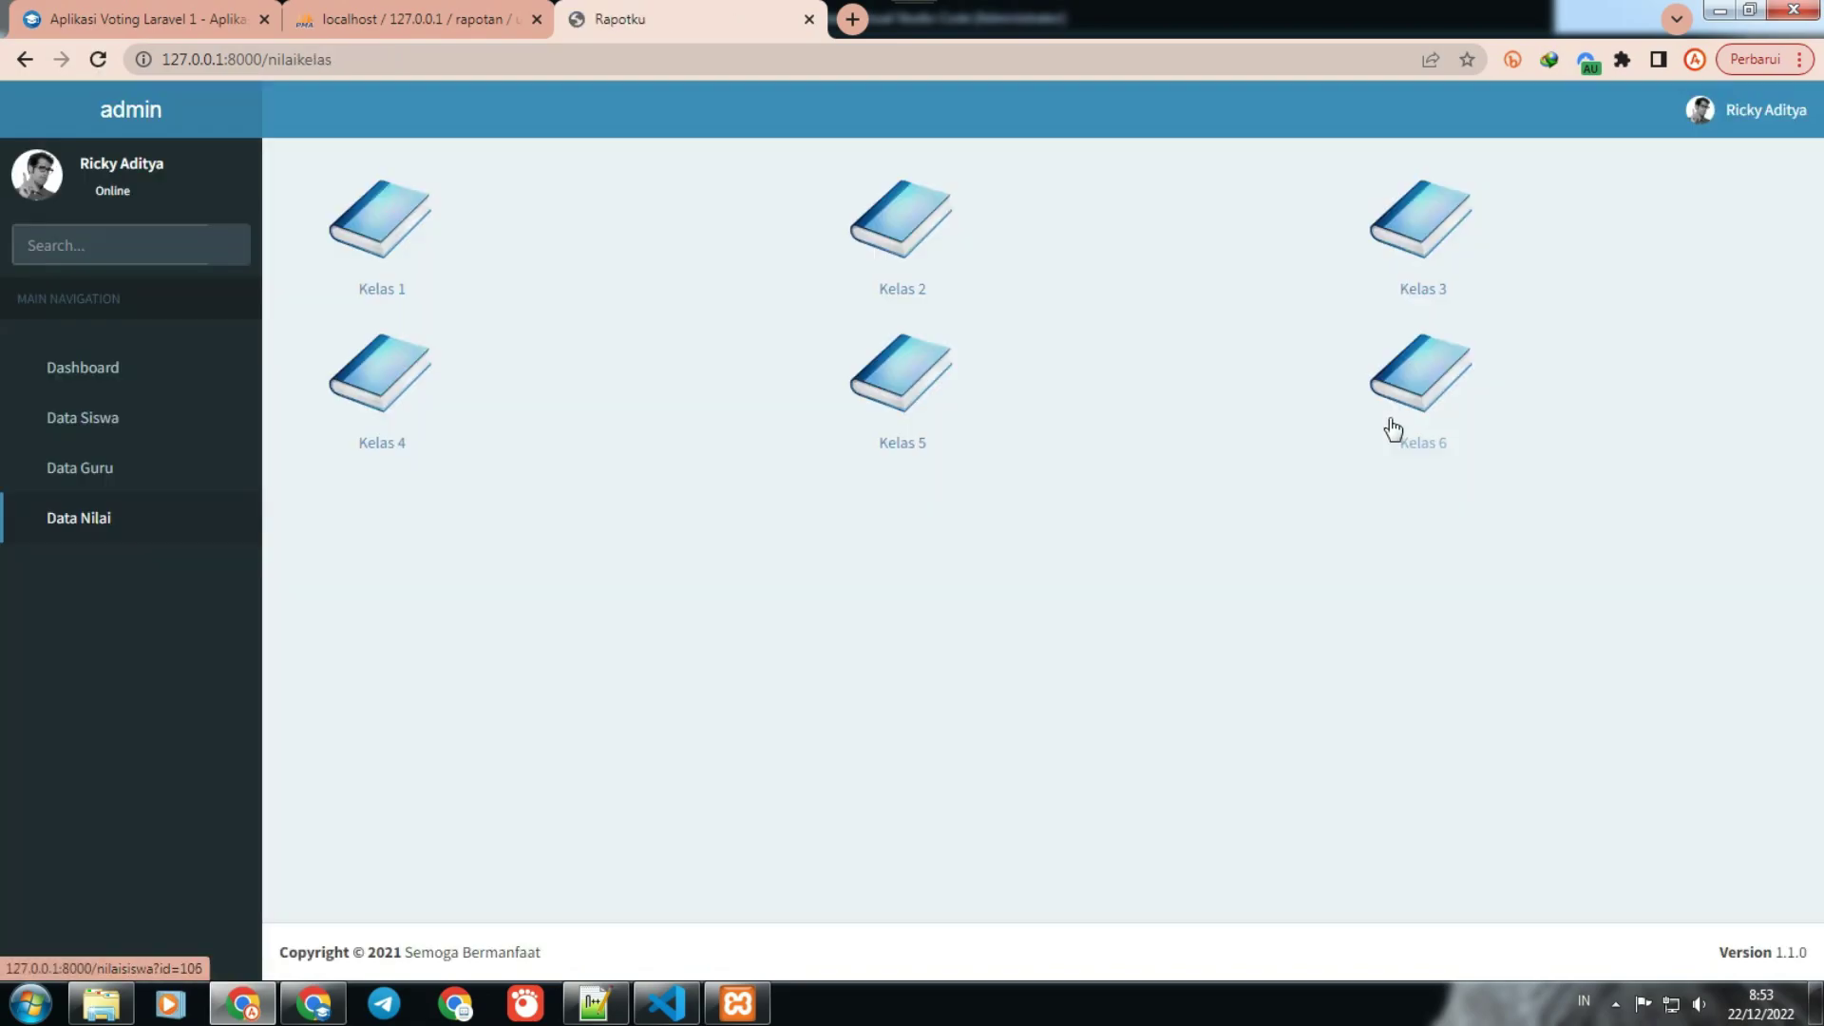
pyautogui.click(1442, 380)
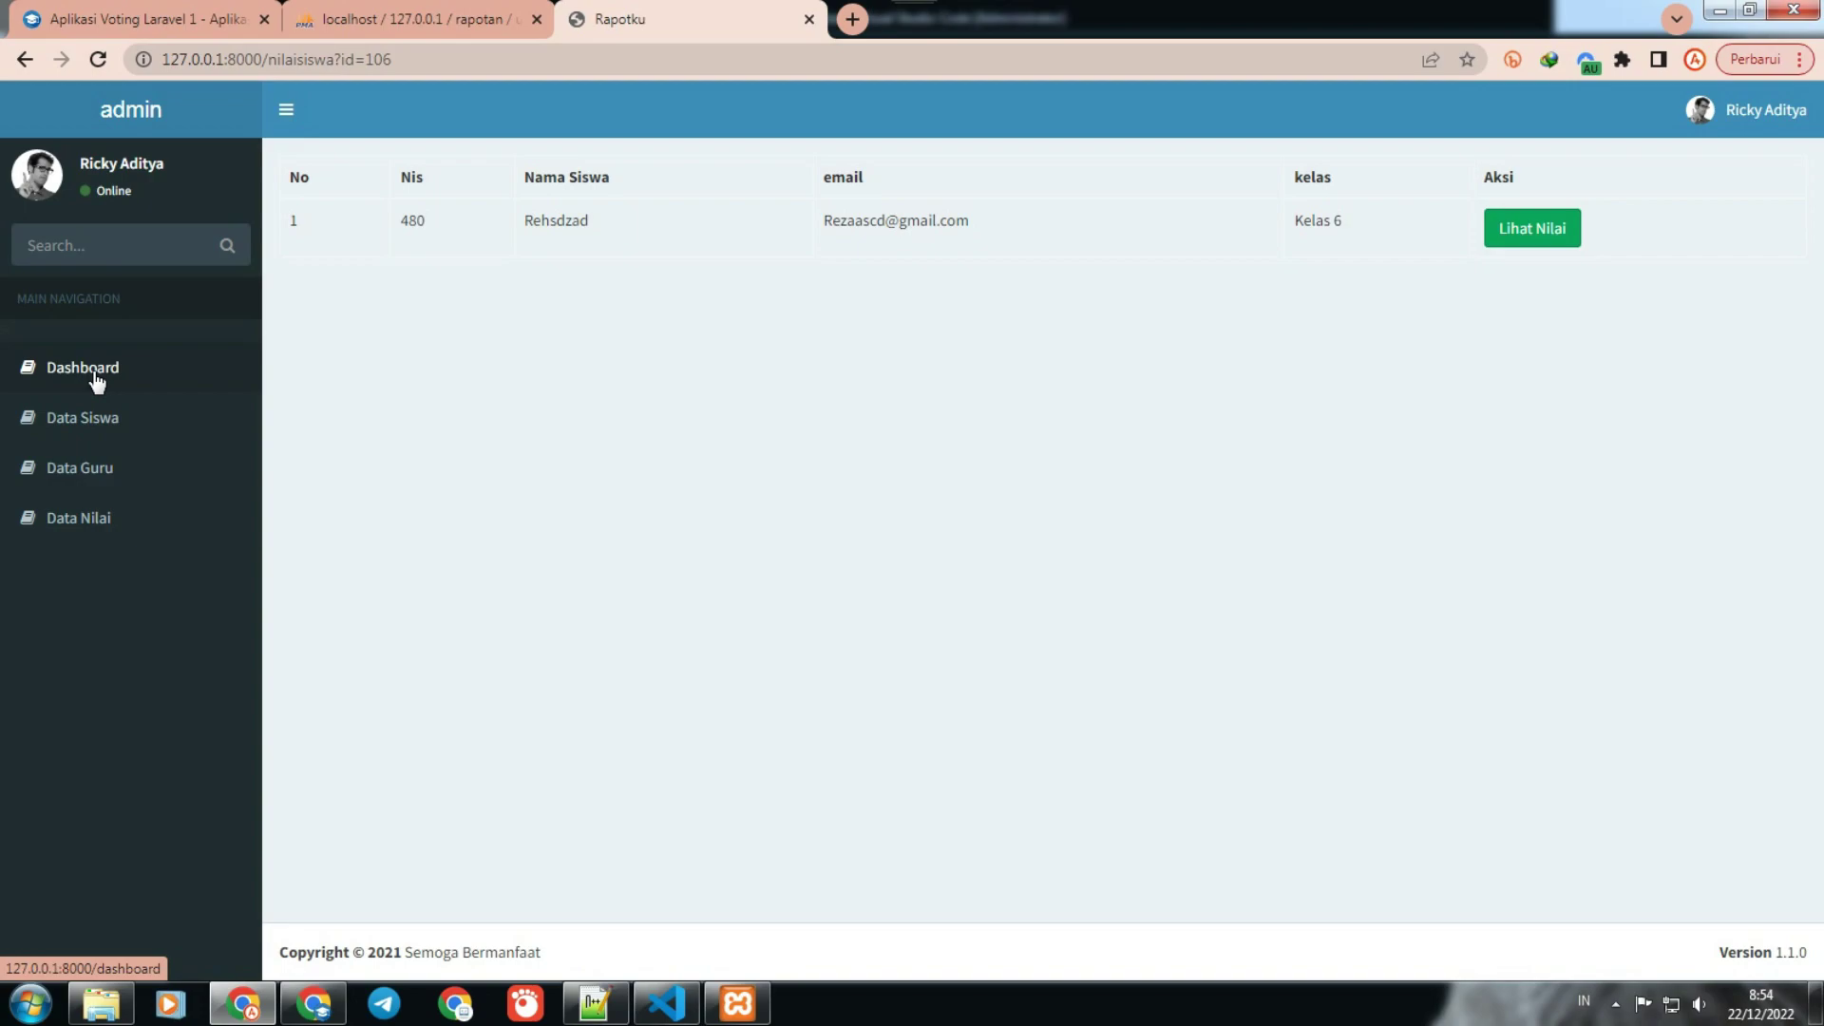
pyautogui.click(163, 133)
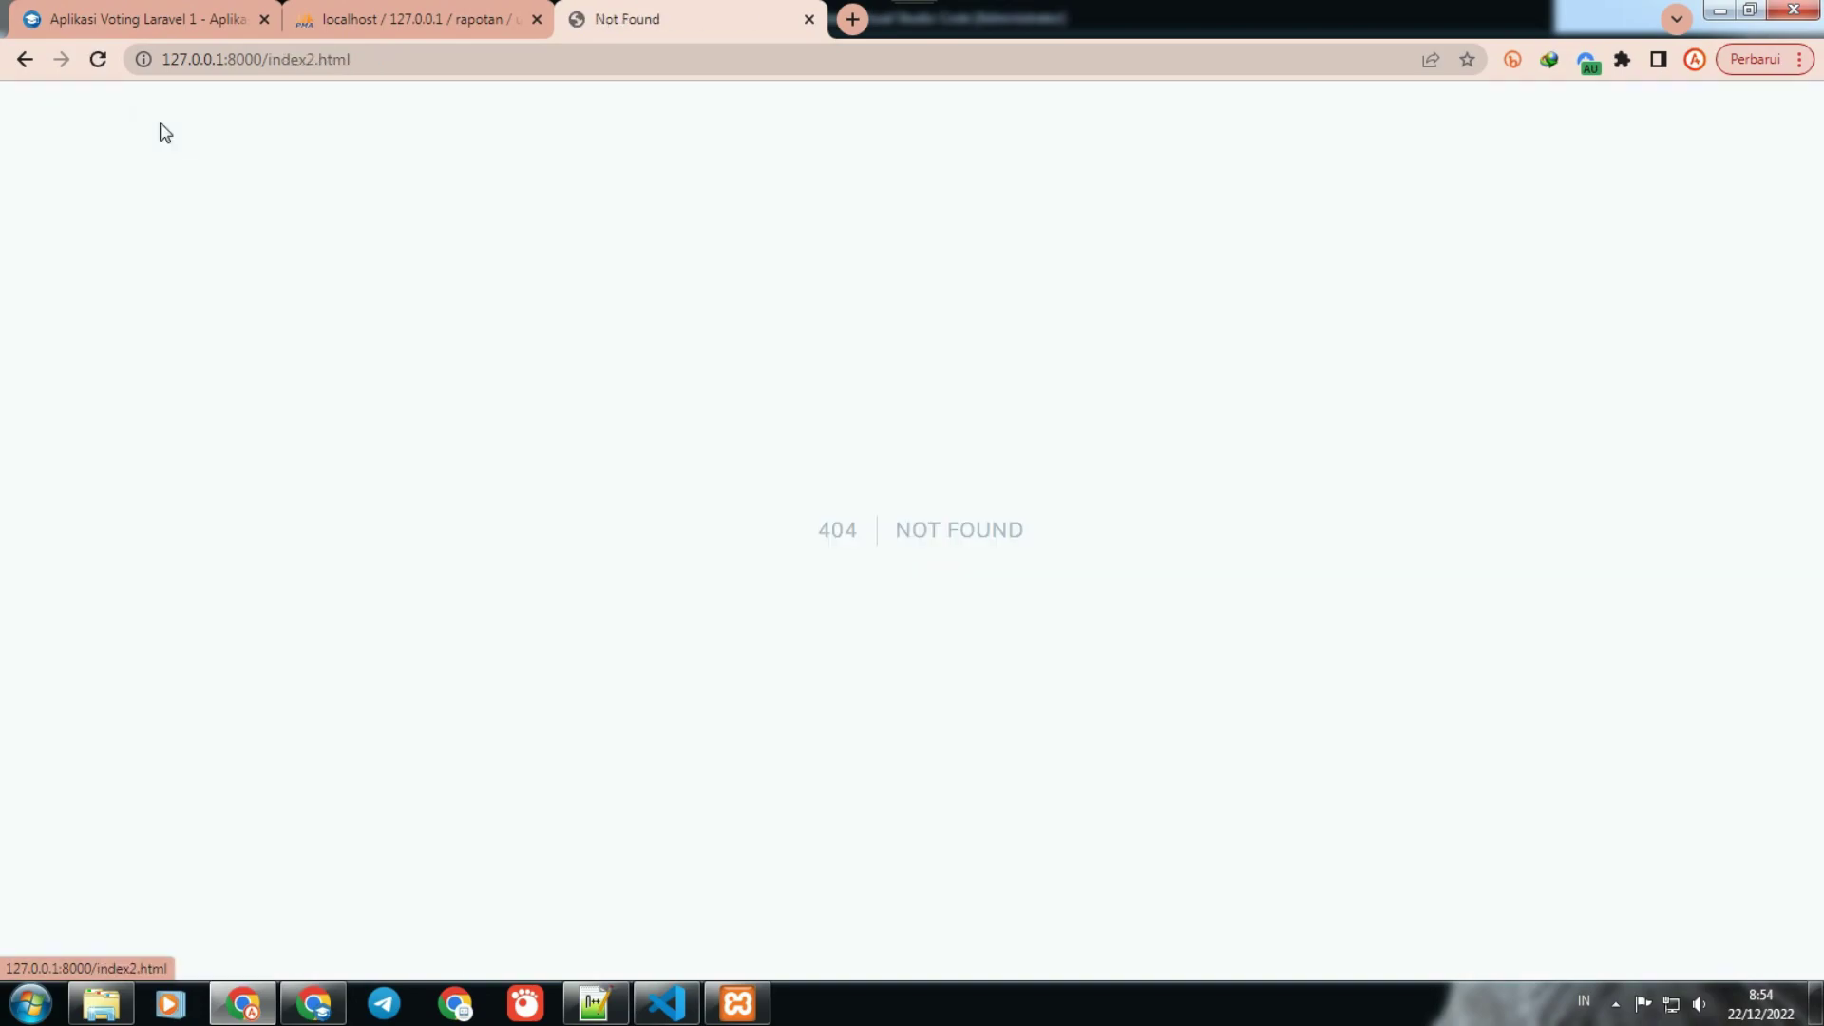
pyautogui.click(25, 59)
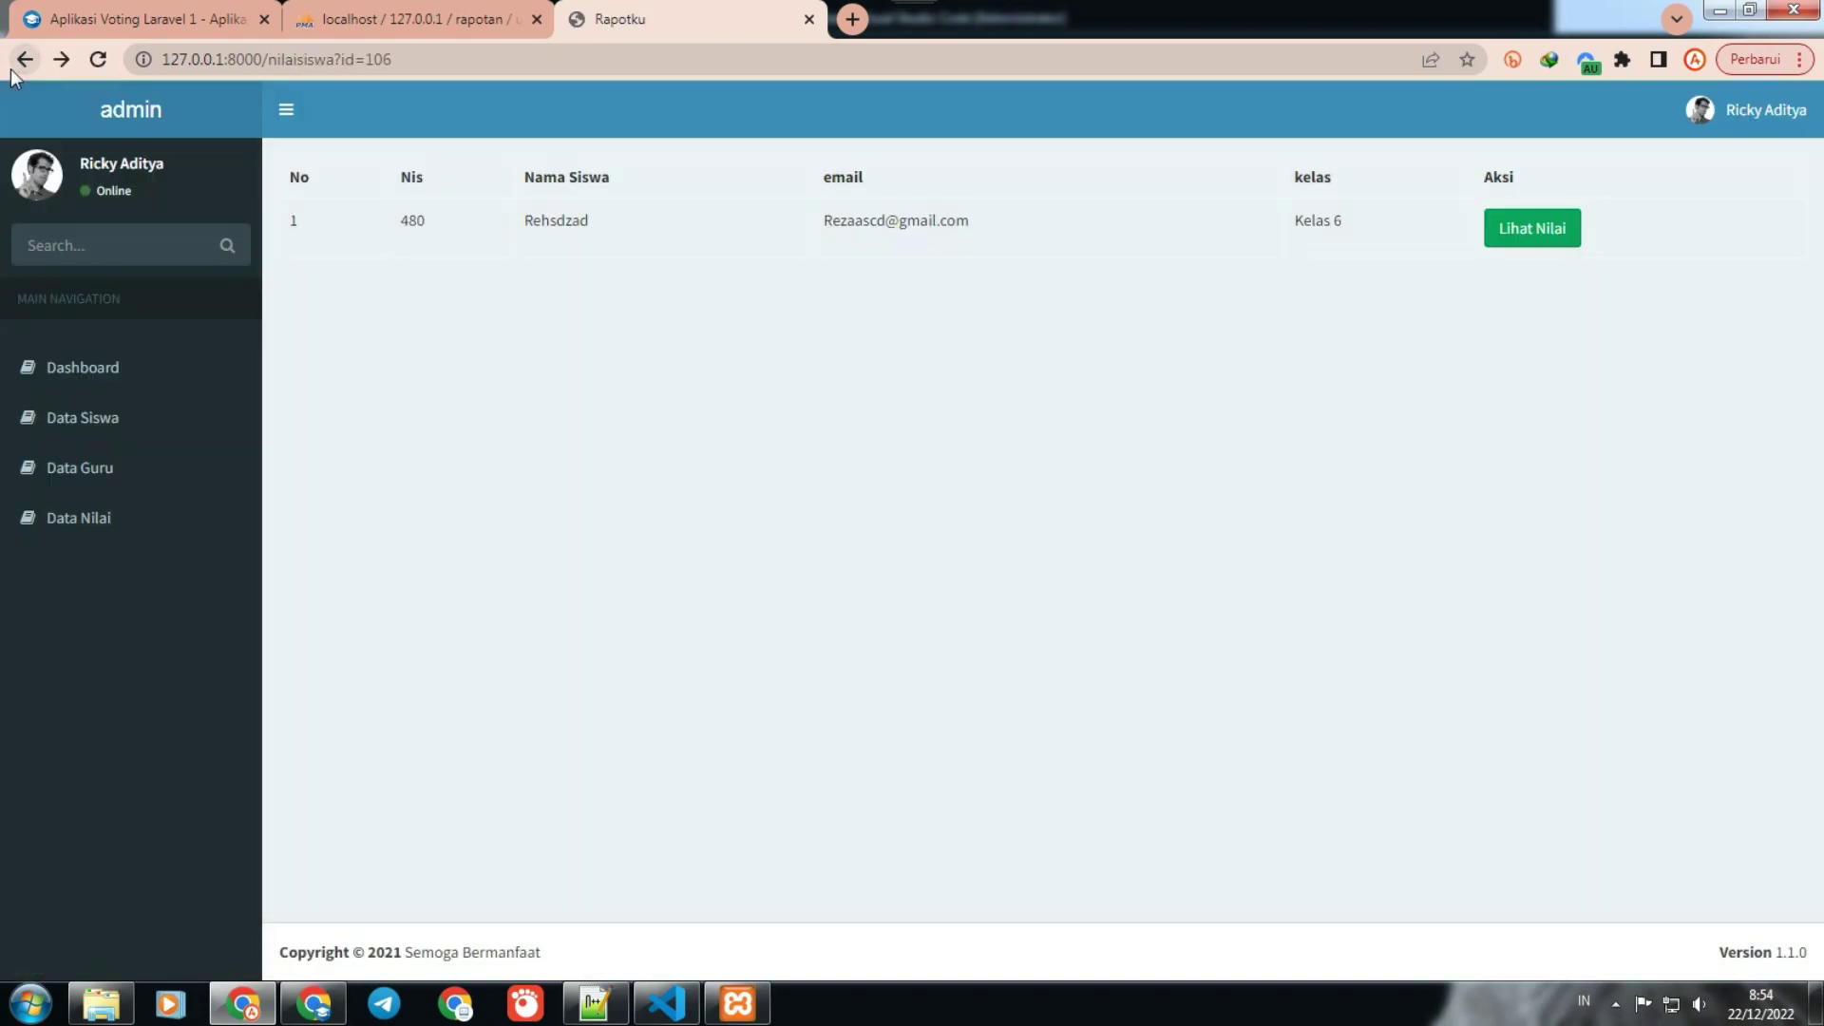
pyautogui.click(112, 354)
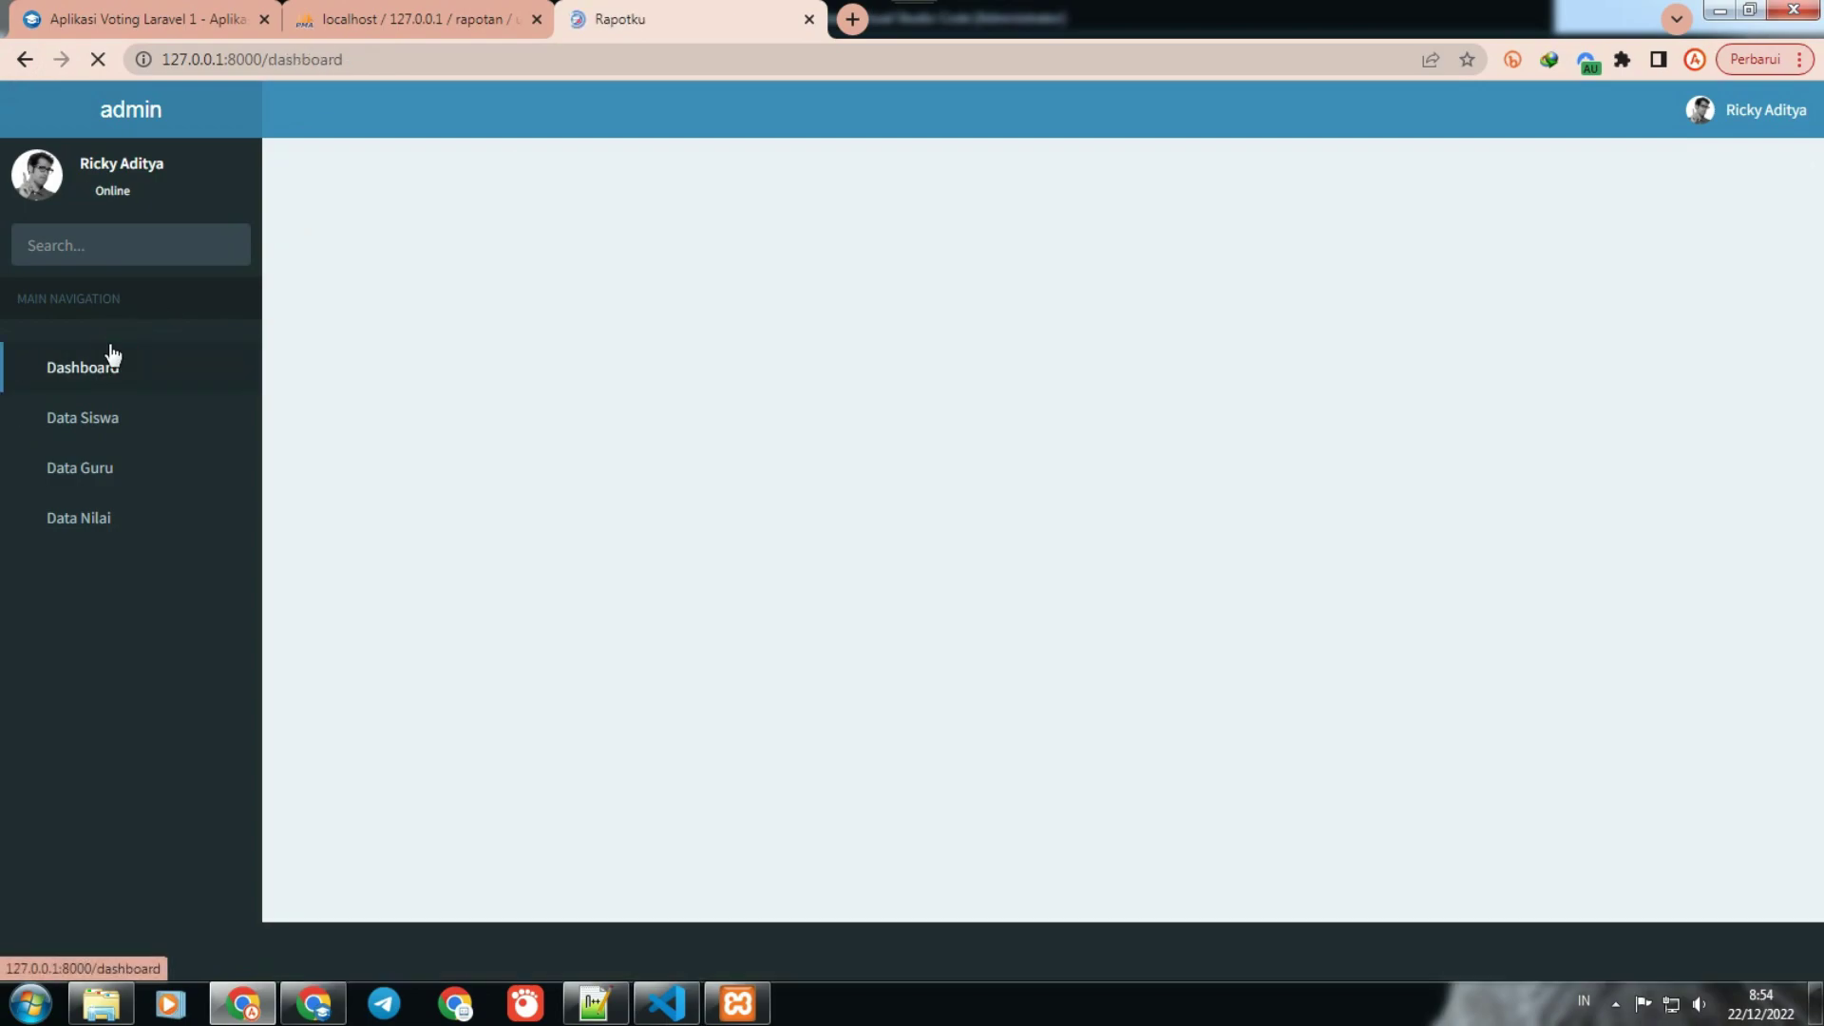